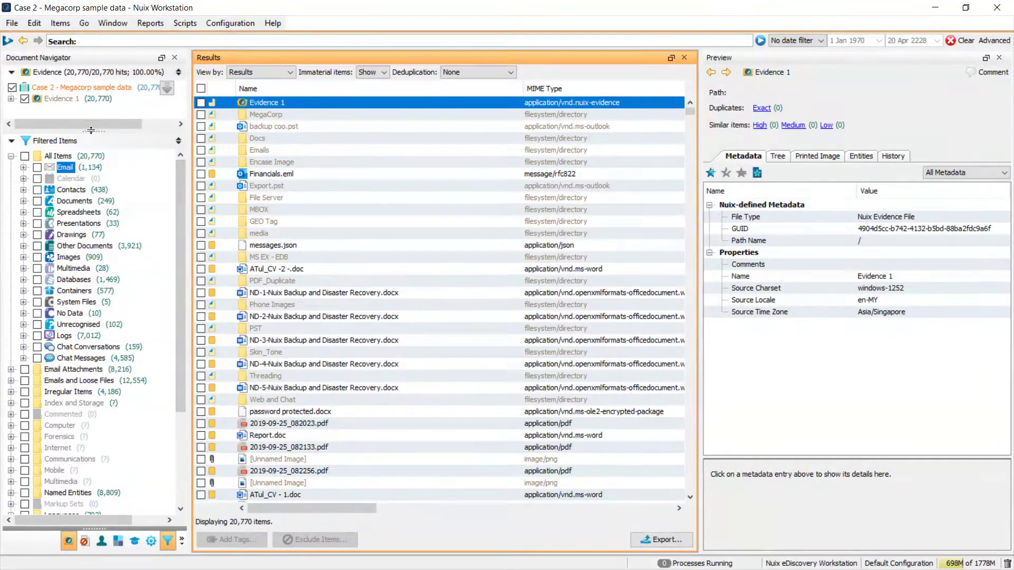
Enlarge the evidence tree area and expand Evidence 1 and its MegaCorp folder.
drag(91, 130, 92, 197)
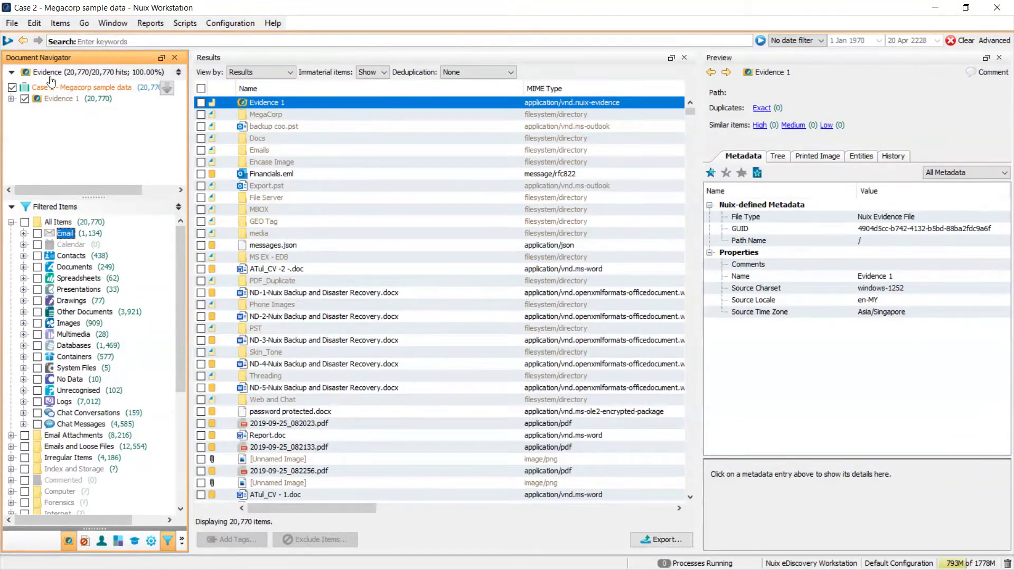
click(11, 99)
click(11, 100)
click(12, 100)
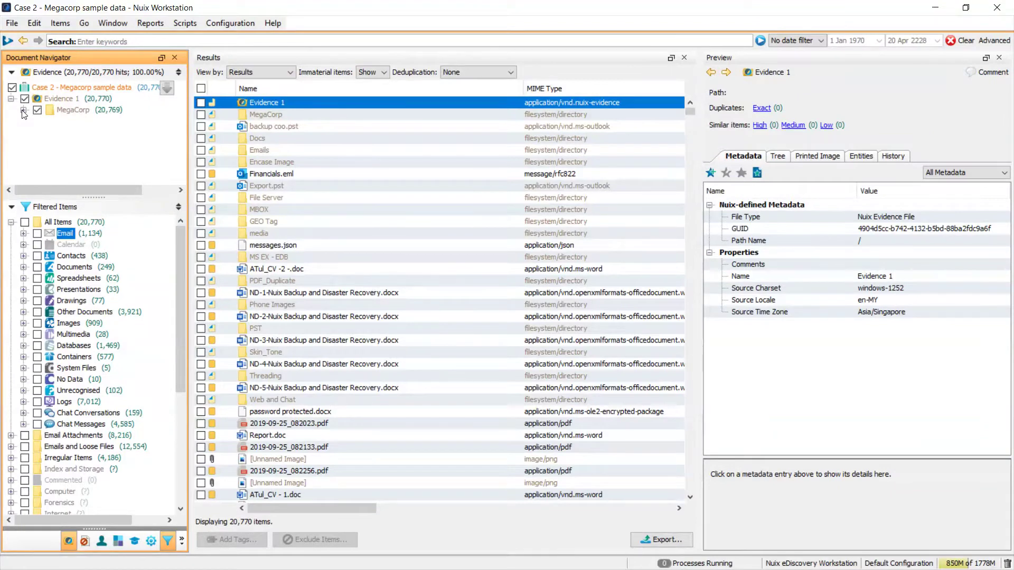
click(23, 110)
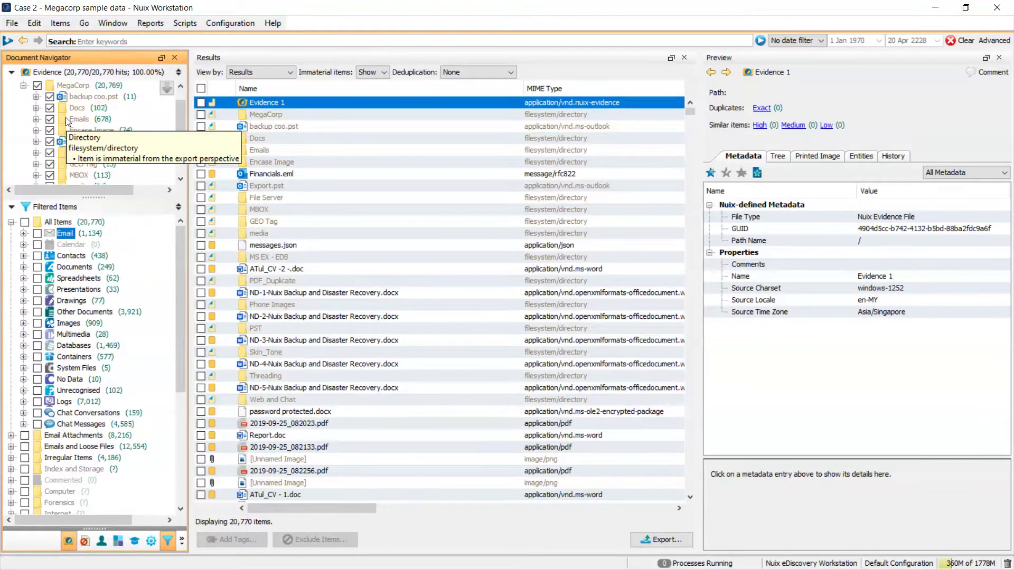
Collapse and re-expand Evidence 1, examine the folders and files under MegaCorp, and enlarge the evidence tree area slightly more.
scroll(65, 117, up, 2)
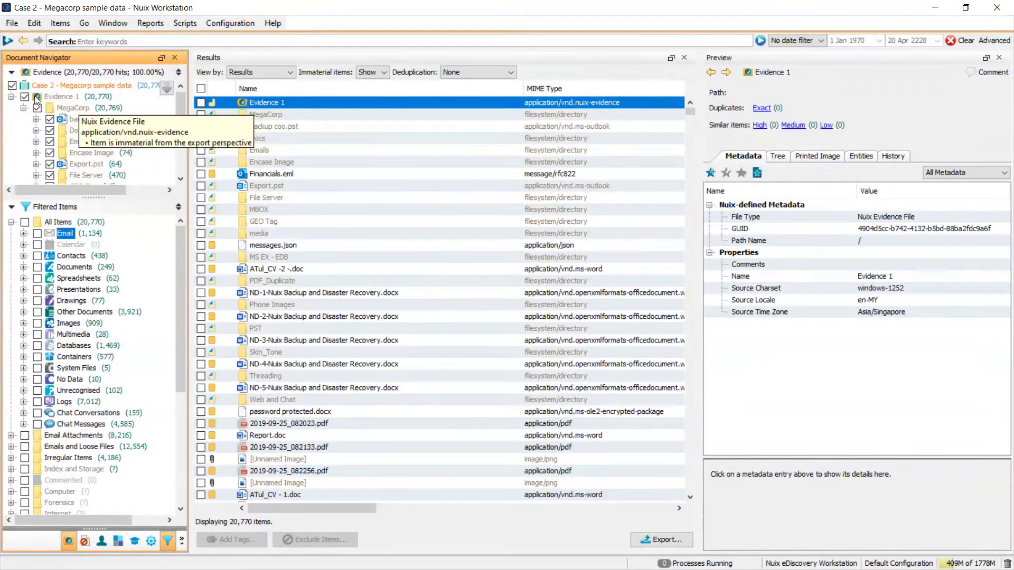
click(12, 98)
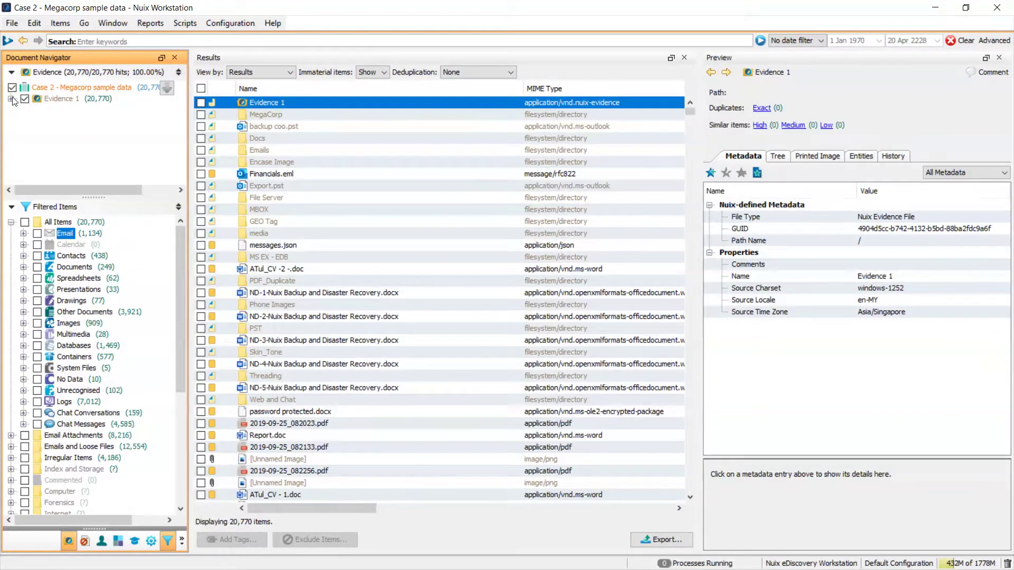
click(12, 99)
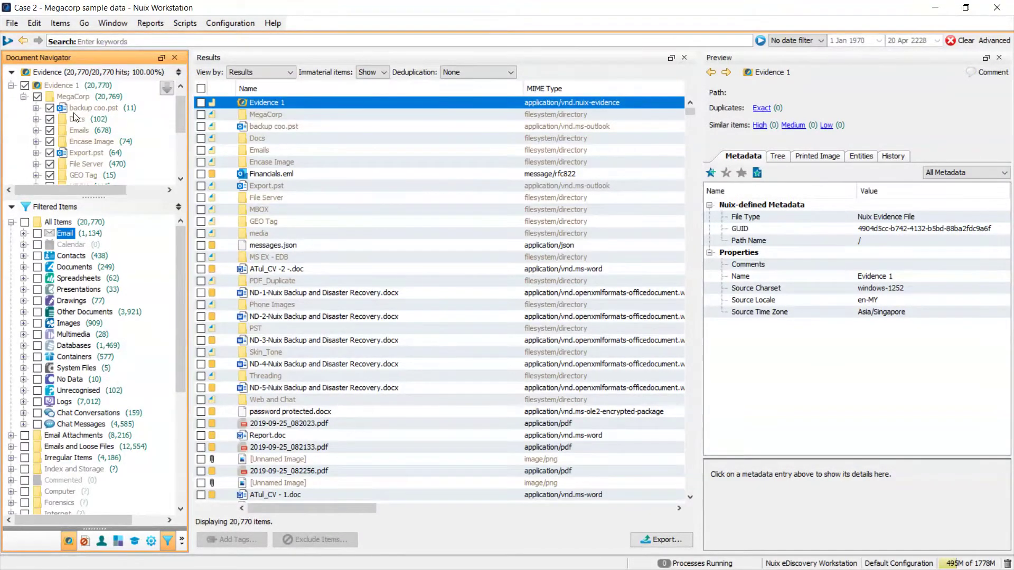
mouse_move(74, 115)
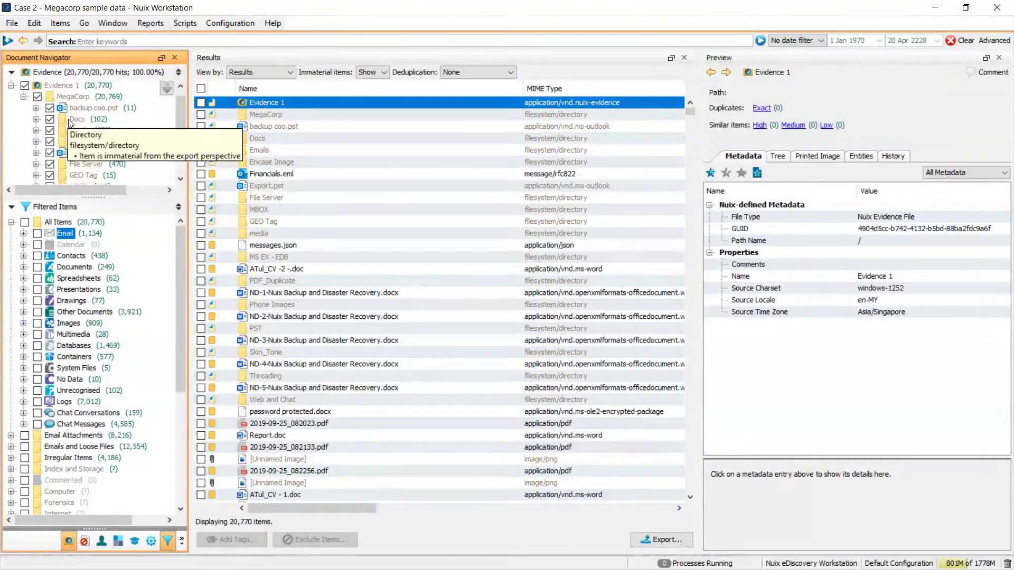
scroll(90, 145, down, 1)
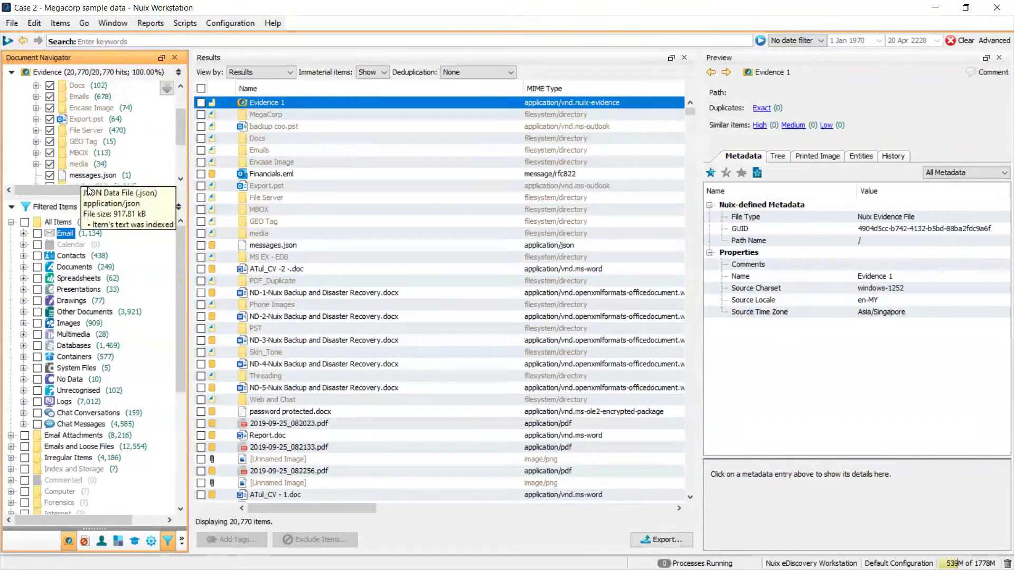
drag(109, 198, 108, 211)
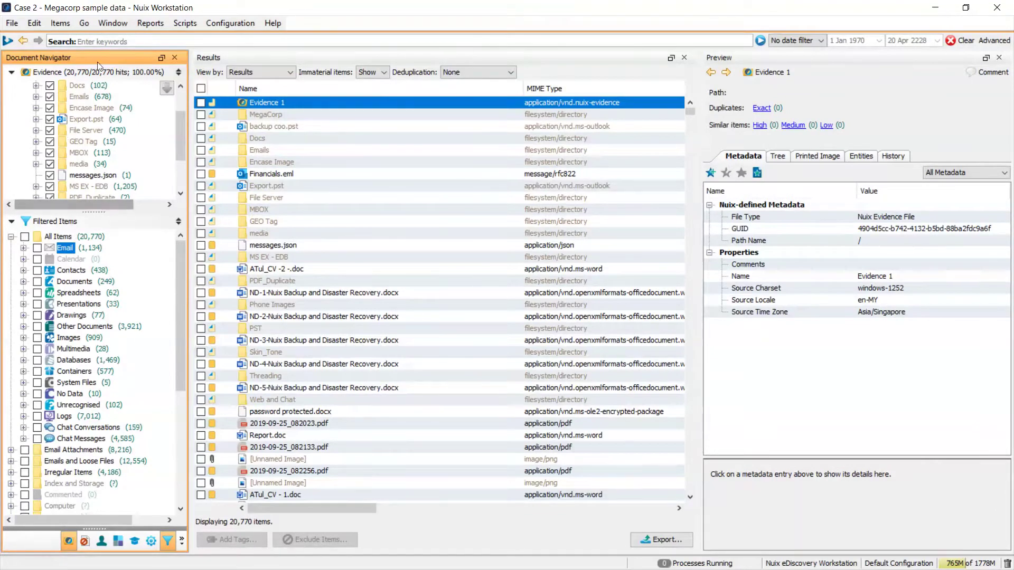
Look through the Filtered Items categories, collapsing and re-expanding All Items.
click(110, 41)
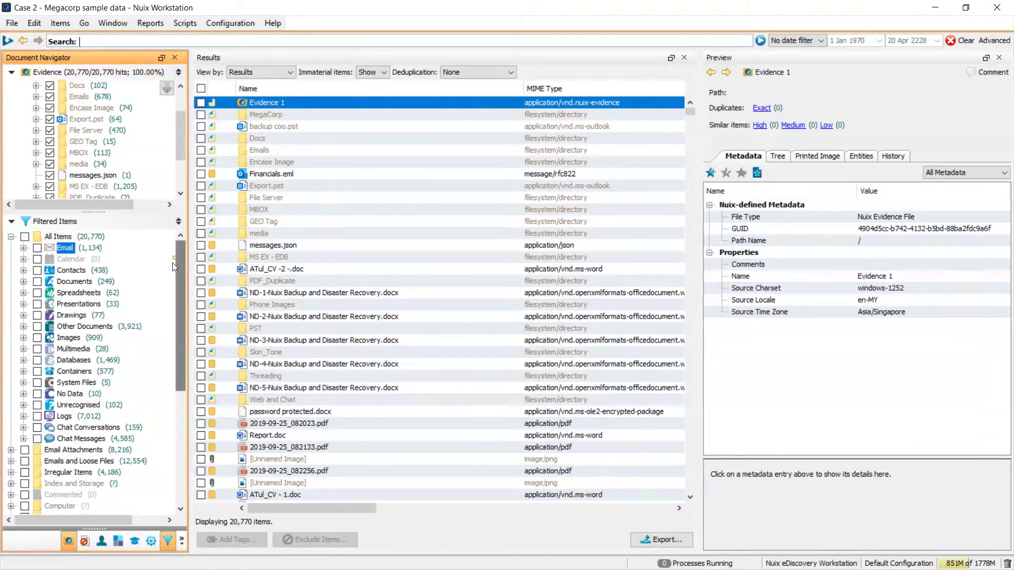
scroll(163, 323, down, 3)
scroll(162, 323, up, 3)
click(11, 237)
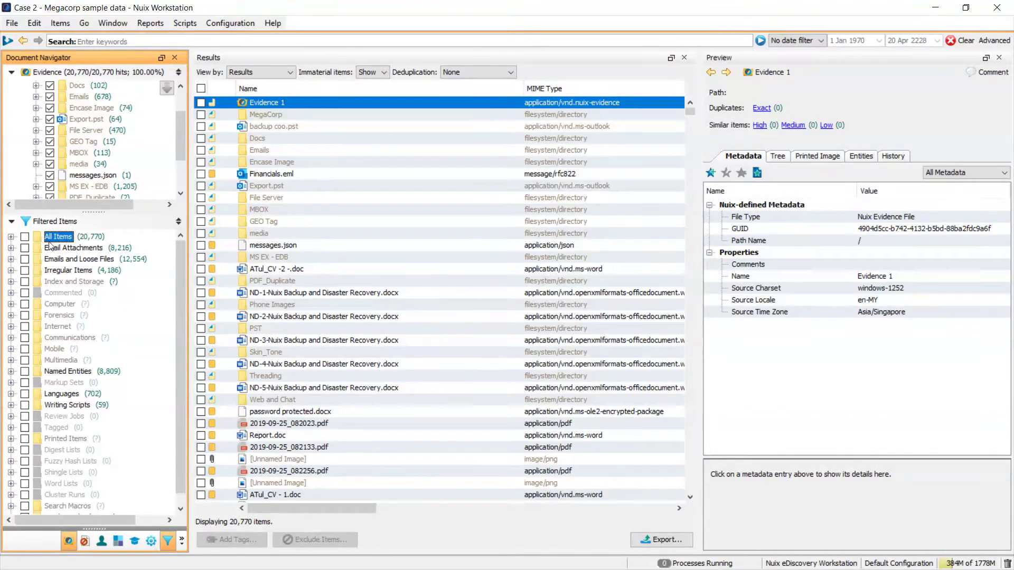
click(10, 238)
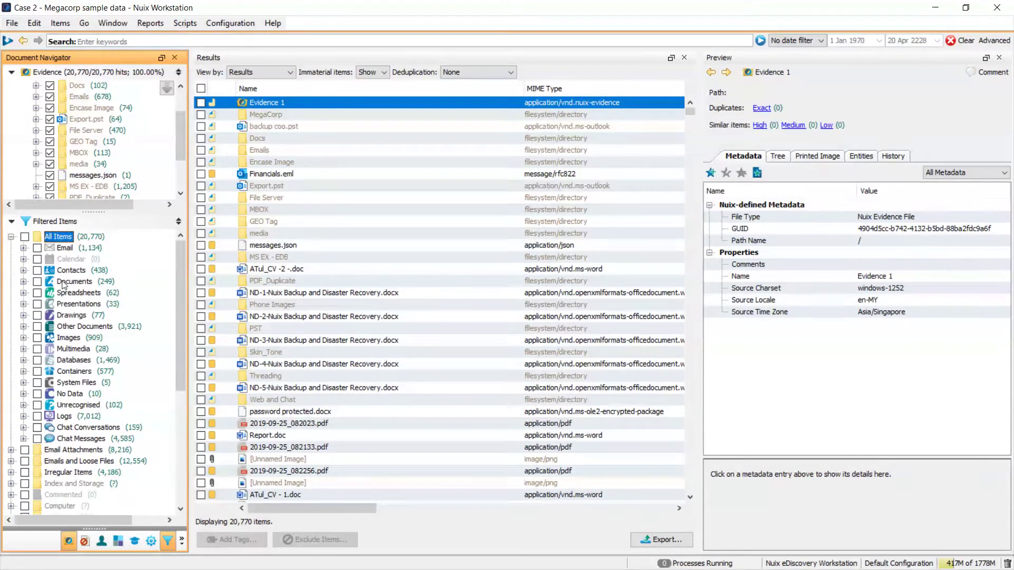
Filter the results to Email items, look through the listed messages, and clear the filter again.
click(37, 249)
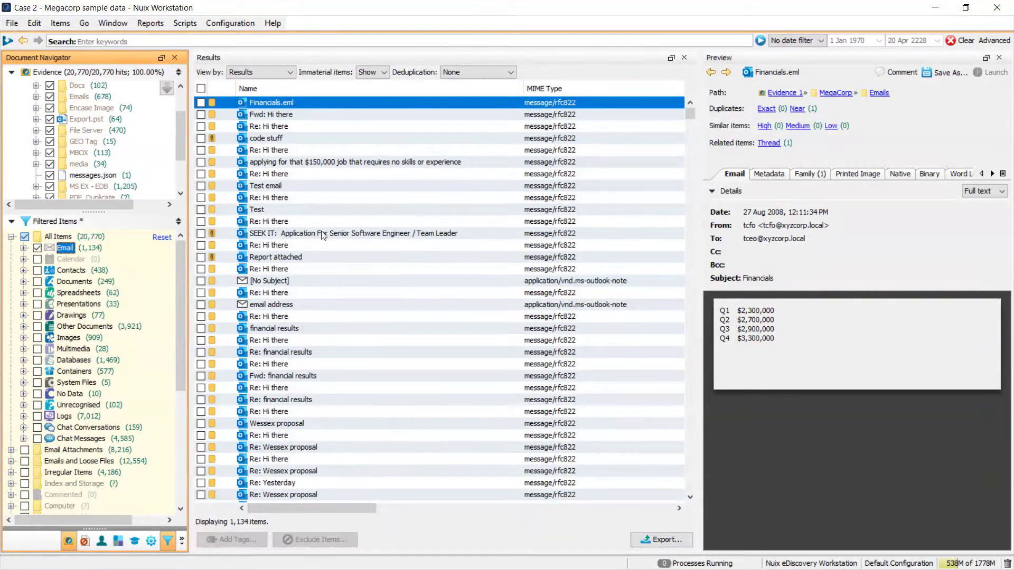
scroll(476, 231, down, 2)
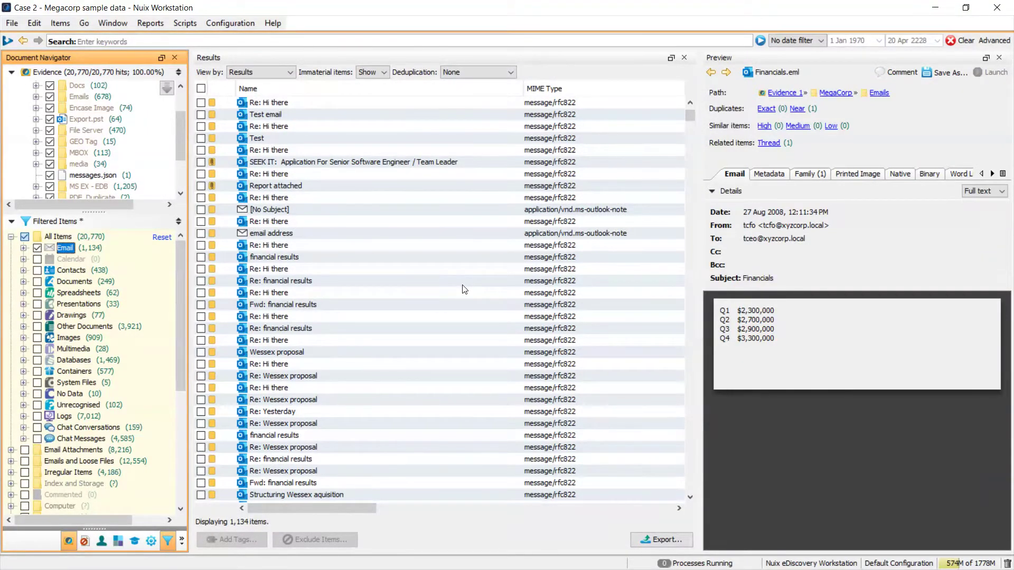
scroll(463, 289, up, 2)
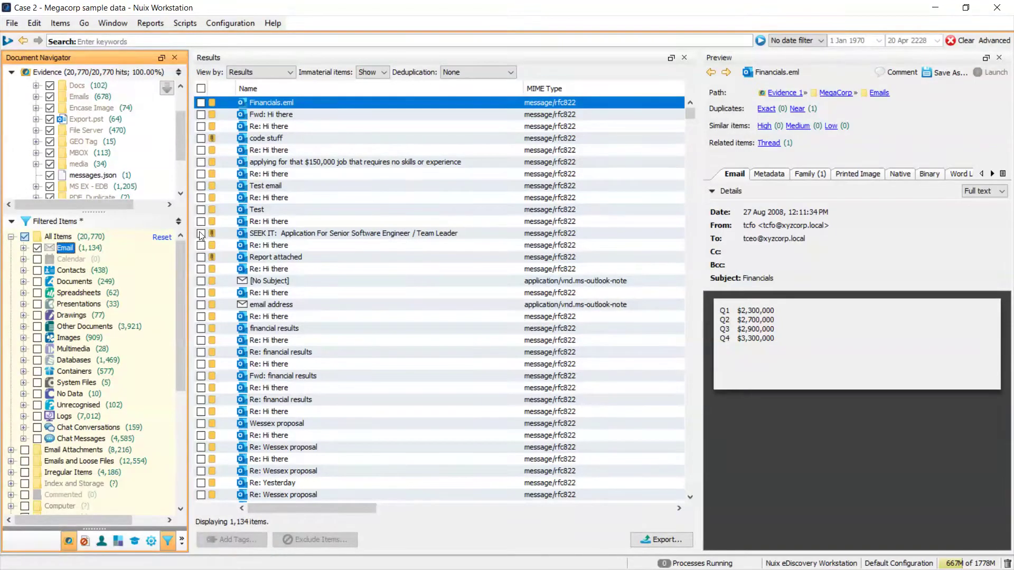
click(37, 248)
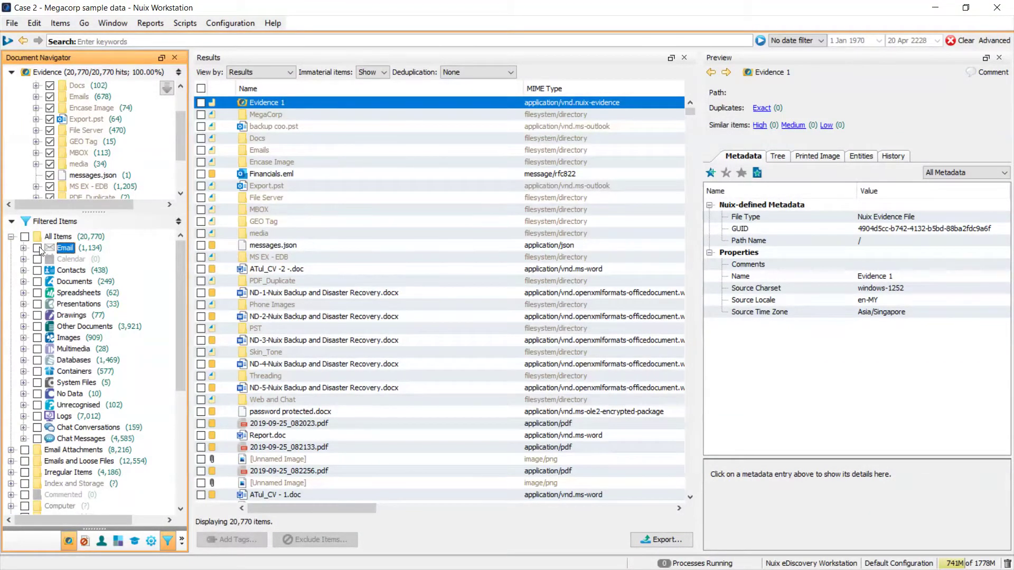
Collapse All Items, expand Irregular Items, and filter the results to Non-searchable PDFs.
click(11, 238)
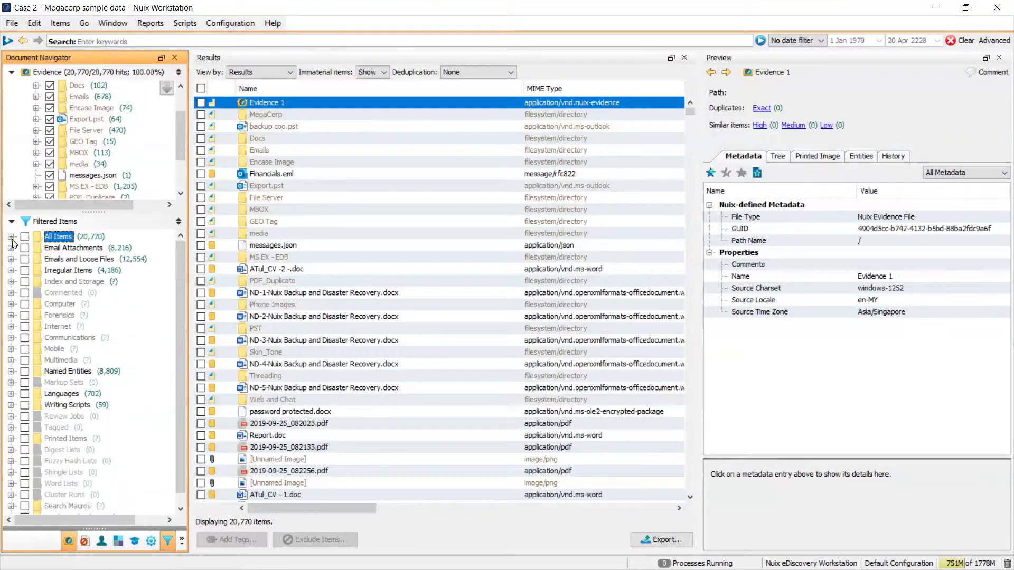
click(11, 271)
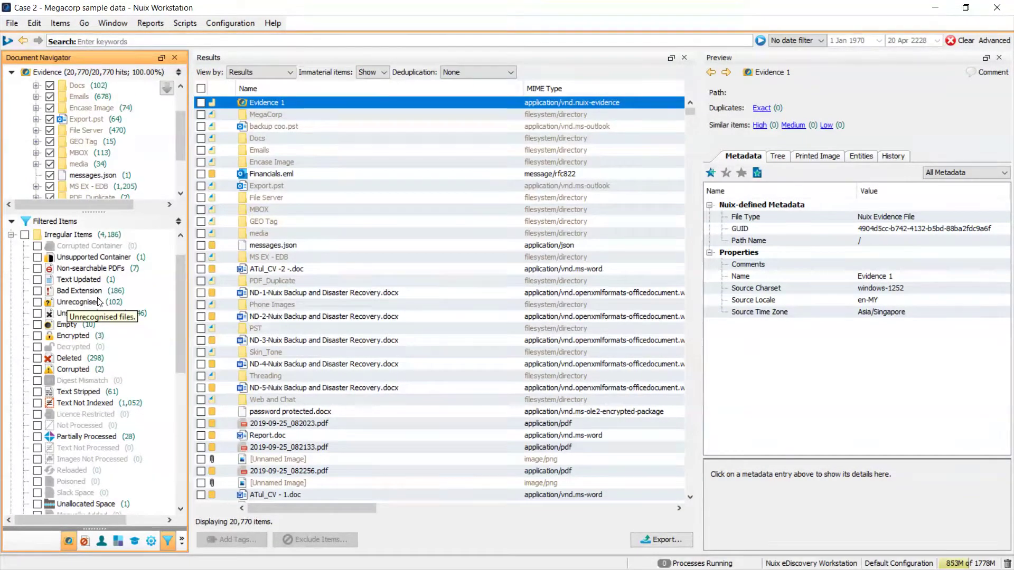
click(37, 269)
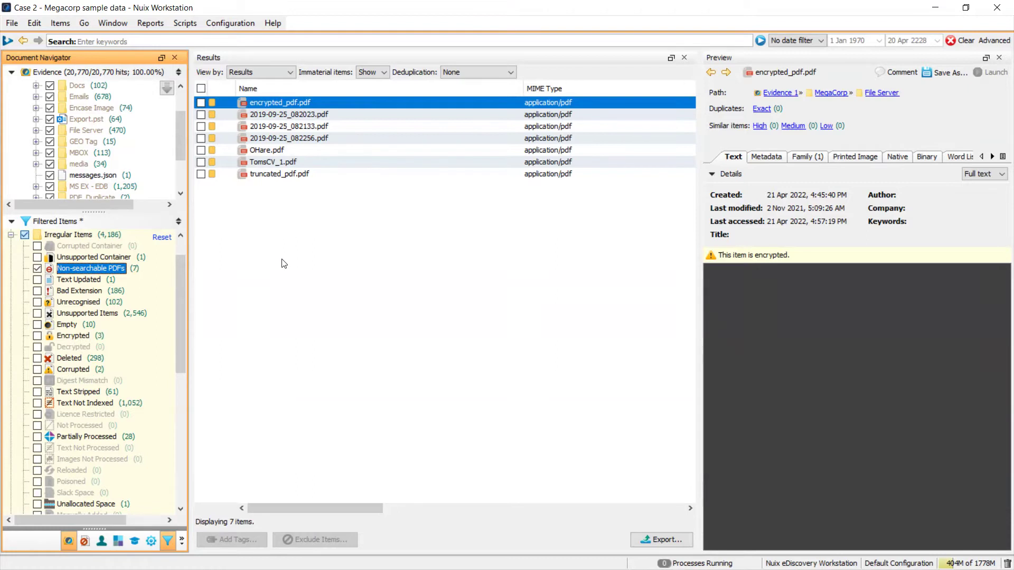
Check OHare.pdf in the results and open the OCR settings for it.
click(281, 150)
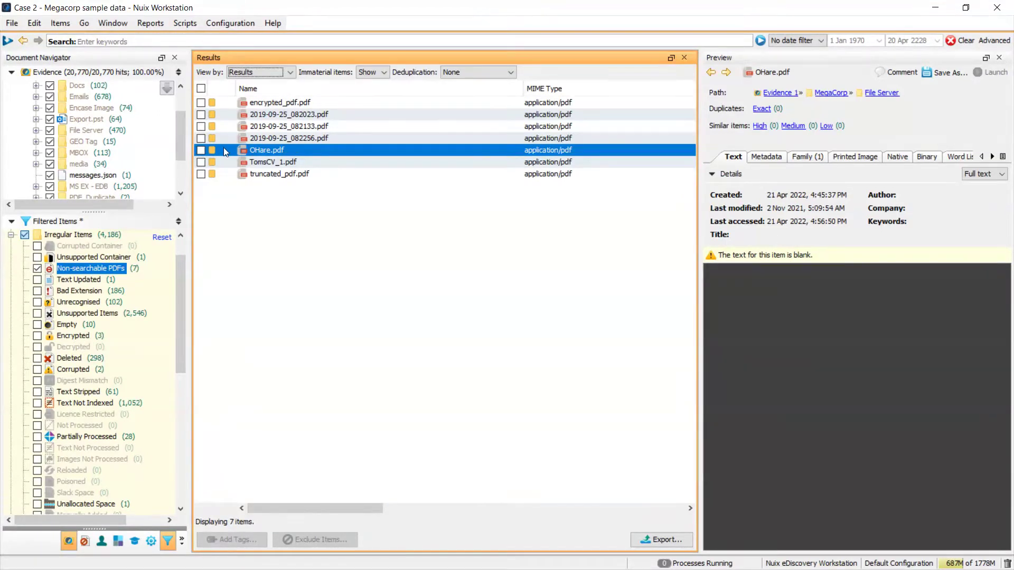
click(201, 150)
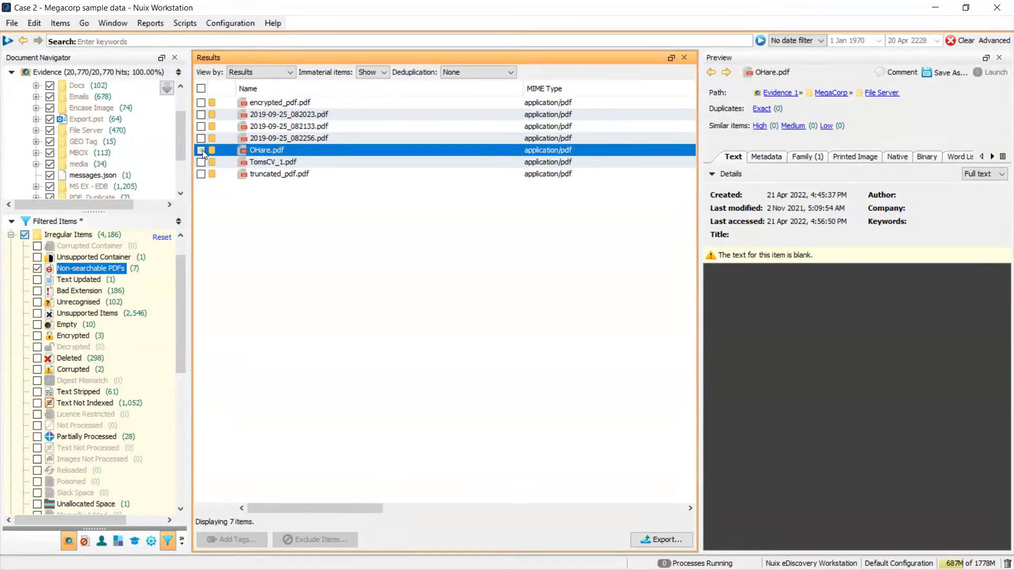
right_click(290, 153)
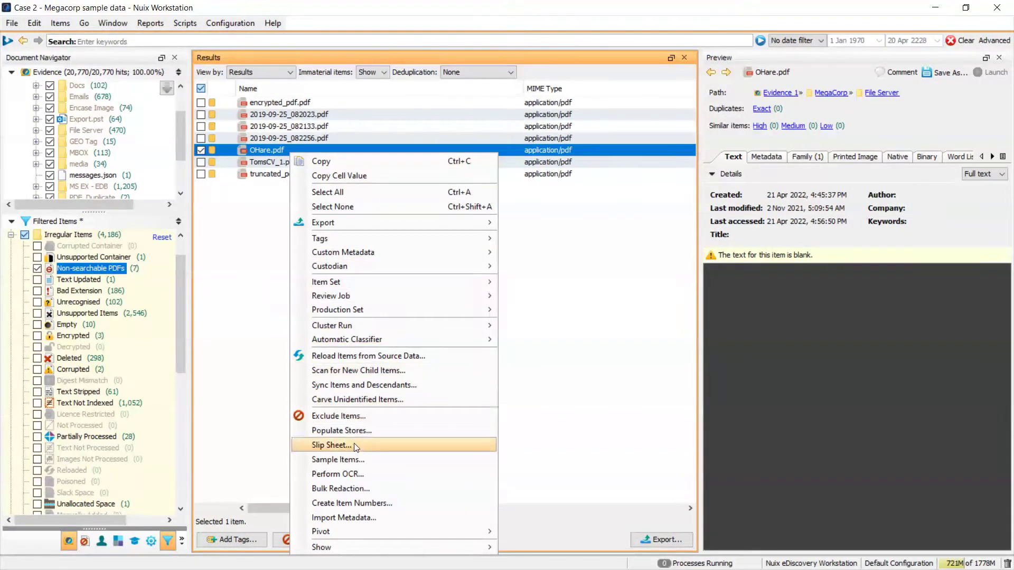
click(352, 473)
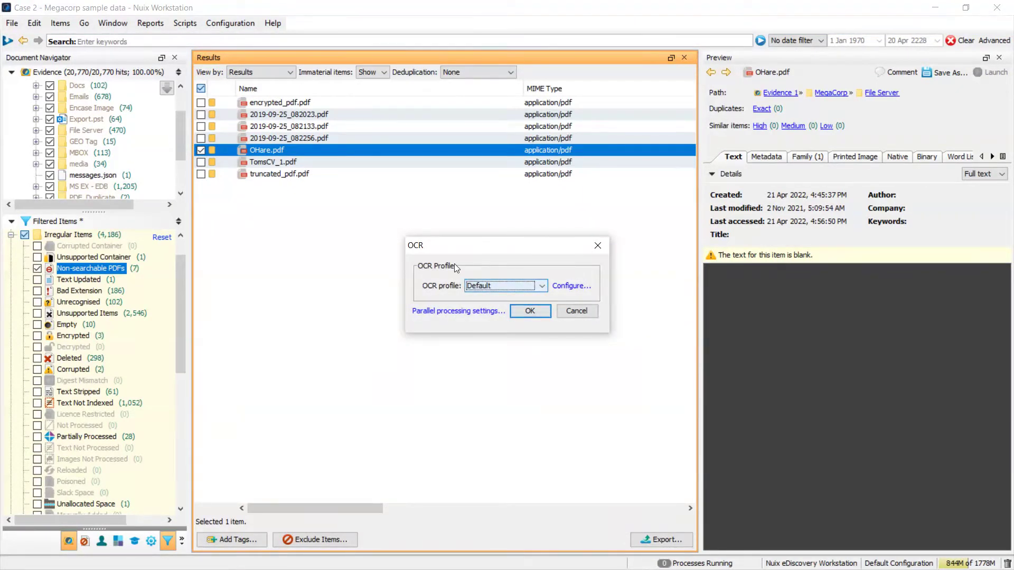
Open the Default OCR profile, inspect the item condition of its All items rule, and leave it without changes.
click(562, 290)
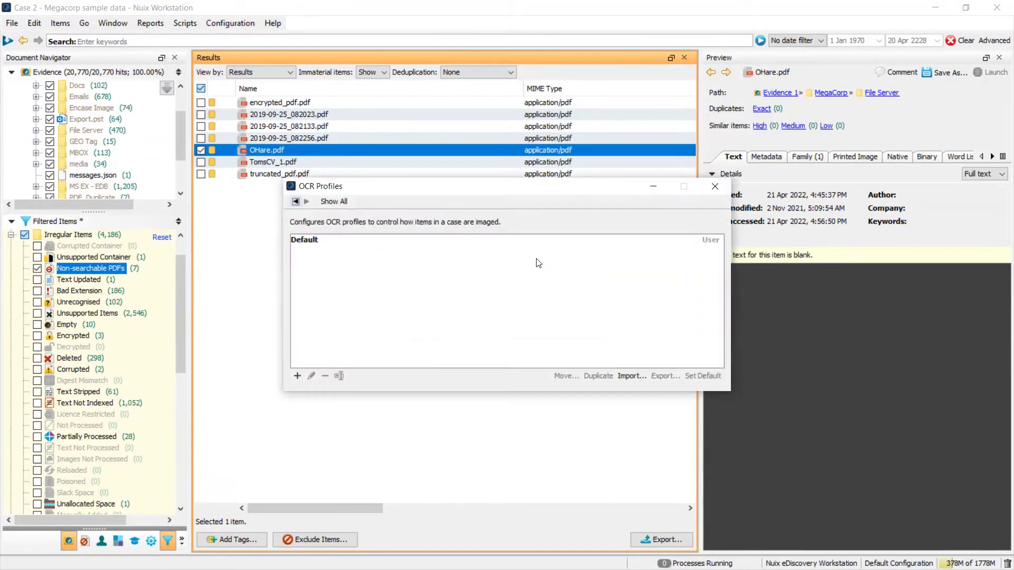
click(316, 240)
double_click(316, 240)
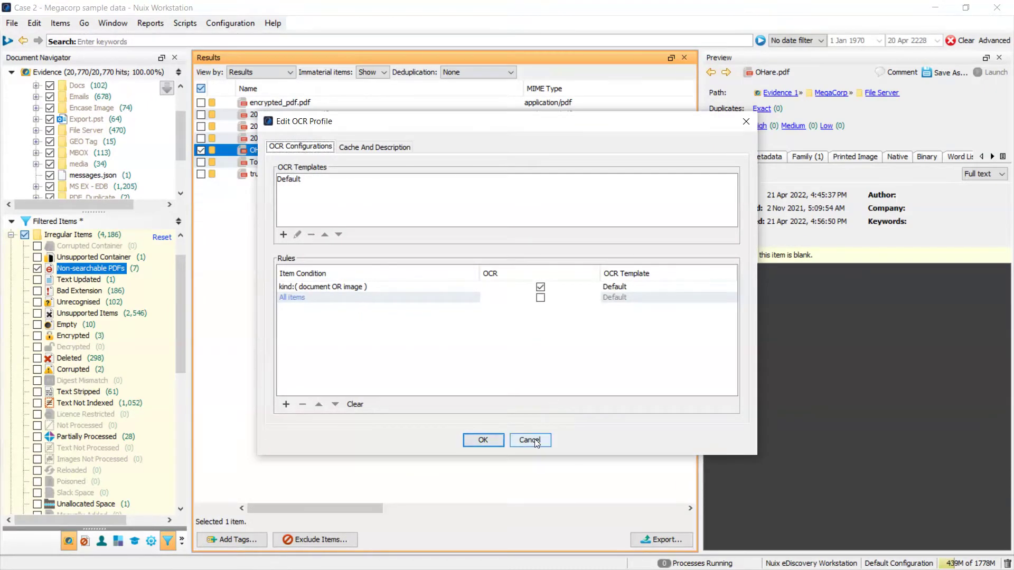
double_click(344, 298)
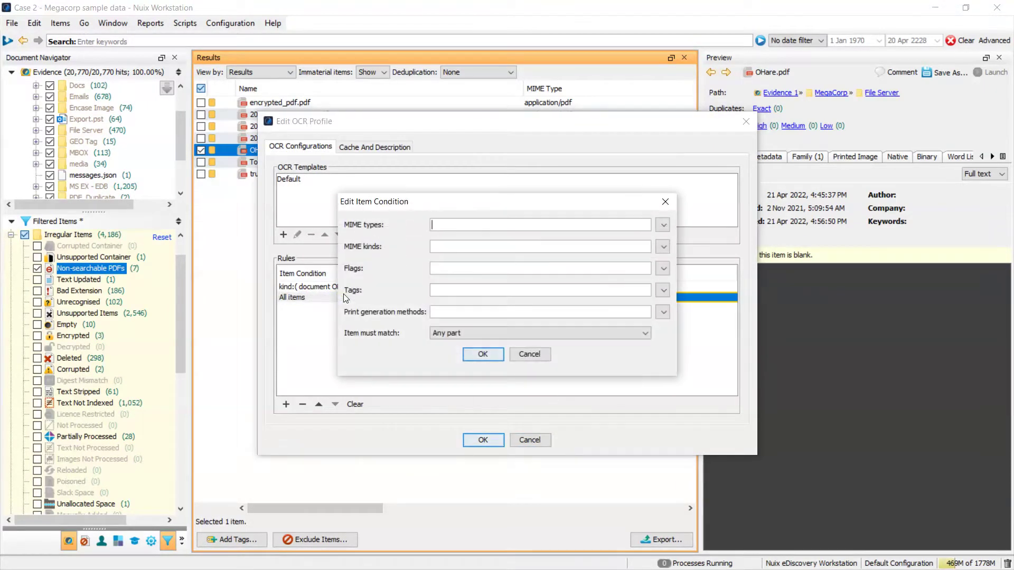
click(527, 352)
click(537, 438)
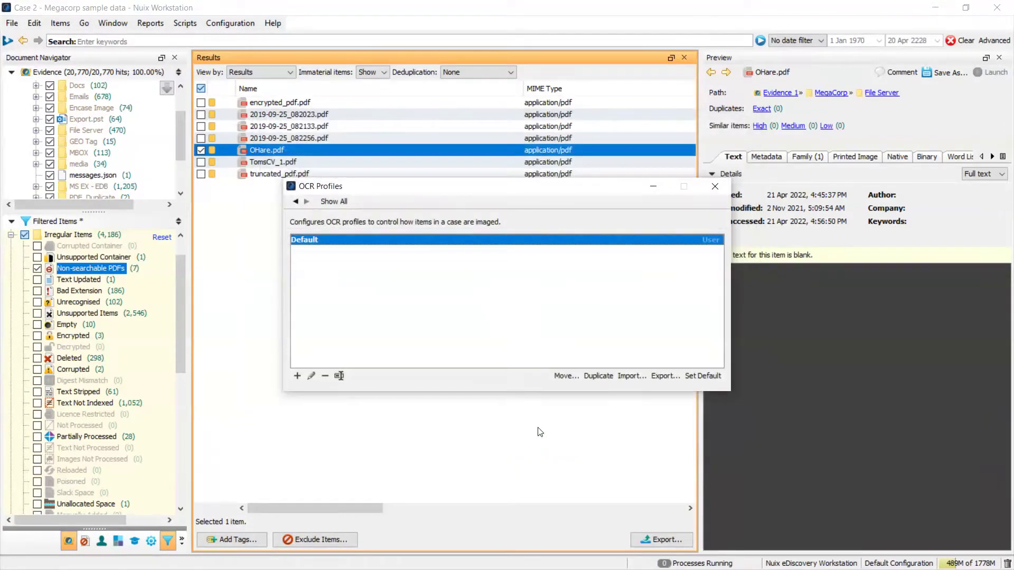
Reopen the Default OCR profile and inspect the item condition of its document or image rule.
click(311, 376)
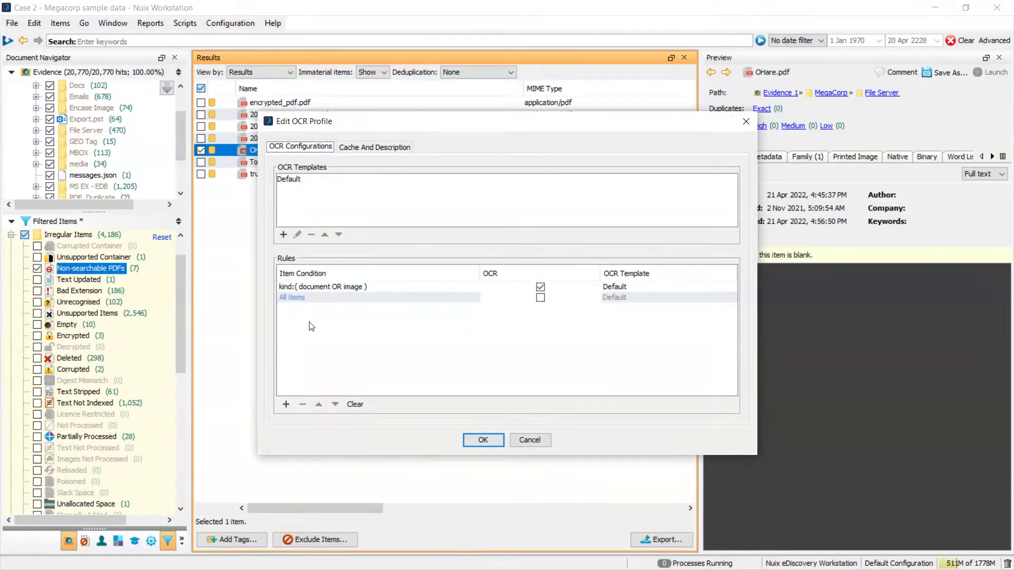
click(311, 288)
double_click(311, 288)
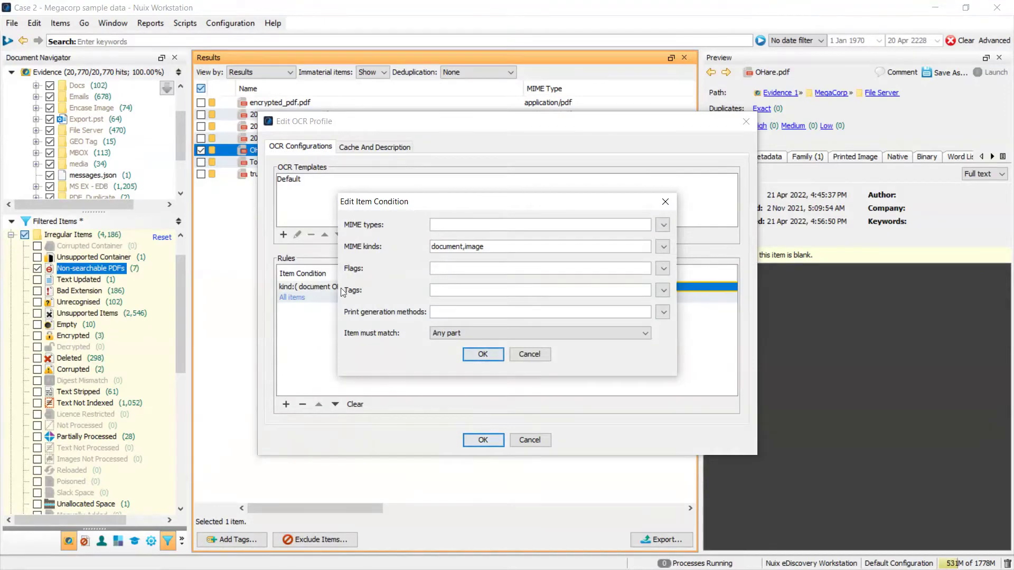
click(526, 355)
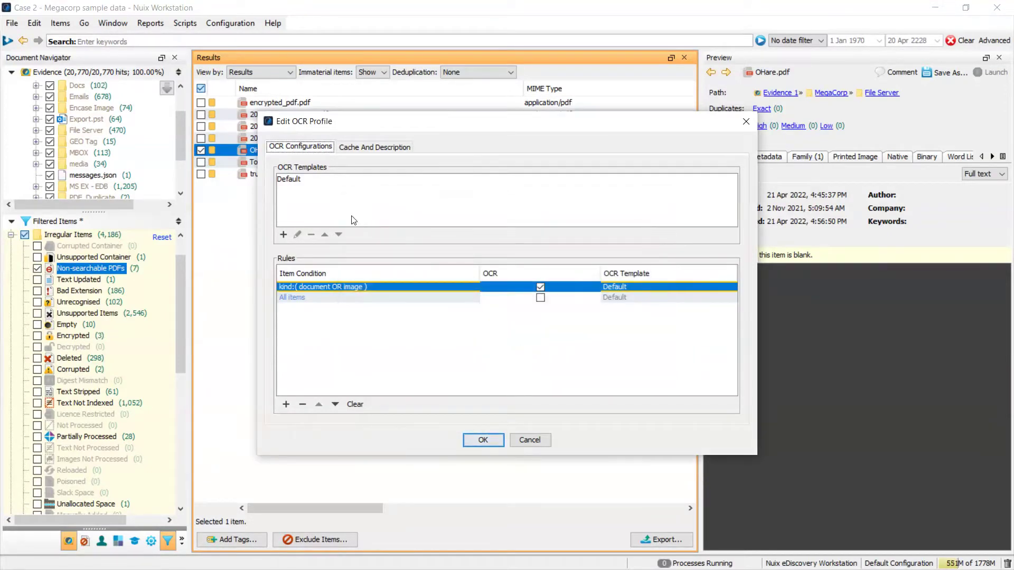
Inspect the configuration of the profile's Default OCR template and close it without changes.
click(292, 179)
click(298, 234)
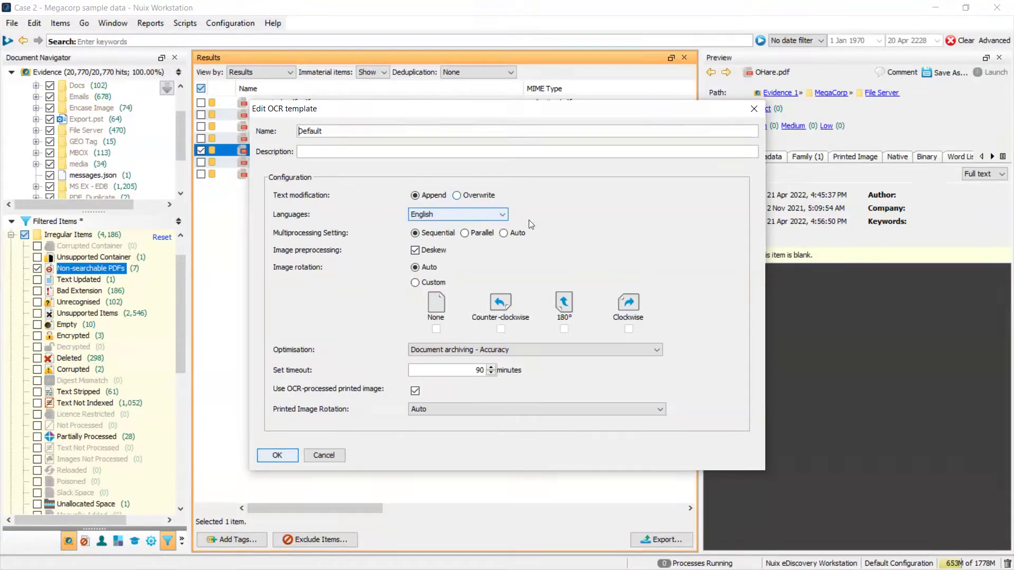
click(752, 112)
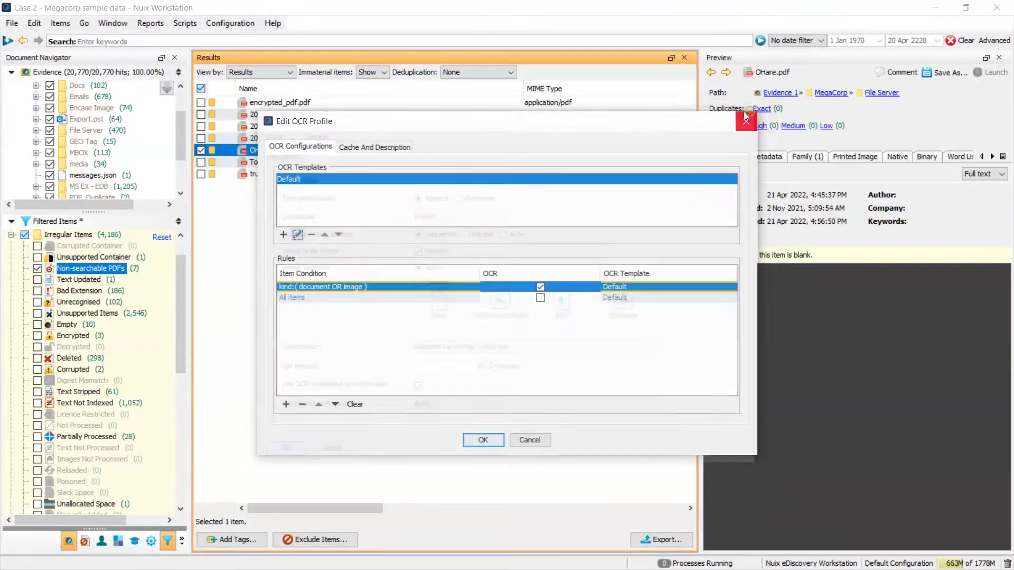
Leave the OCR profile configuration without changes and run OCR on OHare.pdf with the Default profile.
click(529, 441)
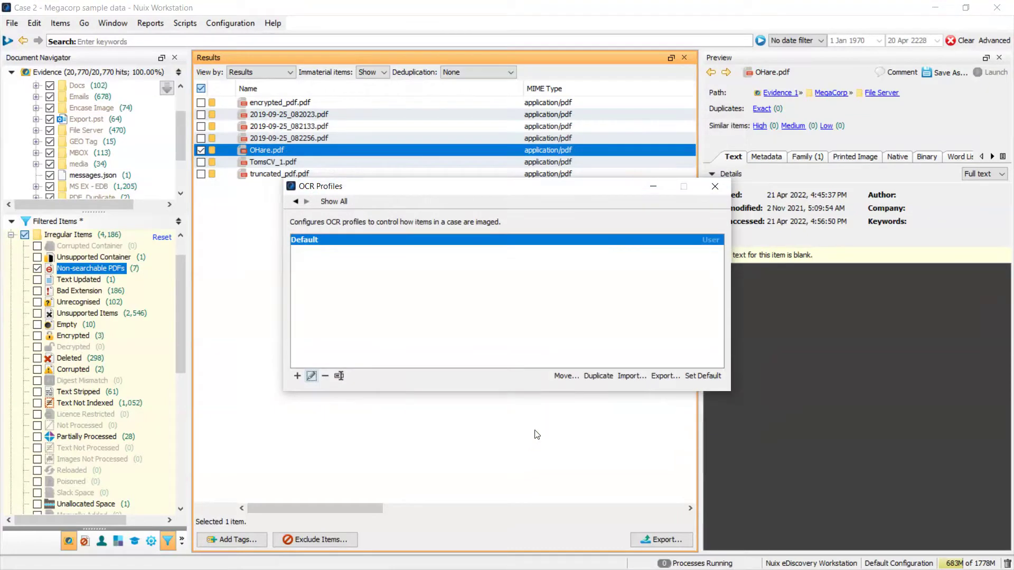
click(716, 185)
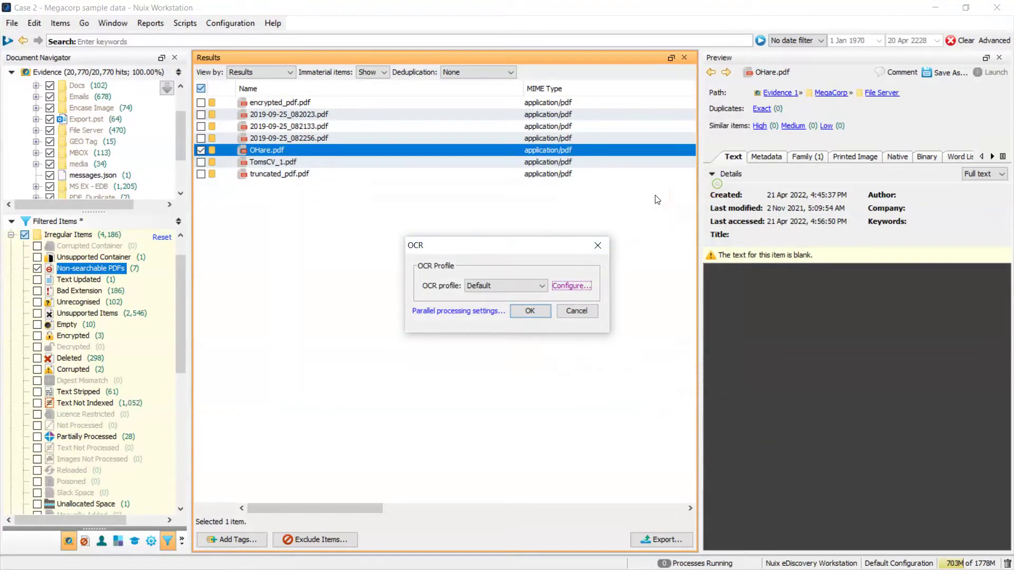
click(530, 311)
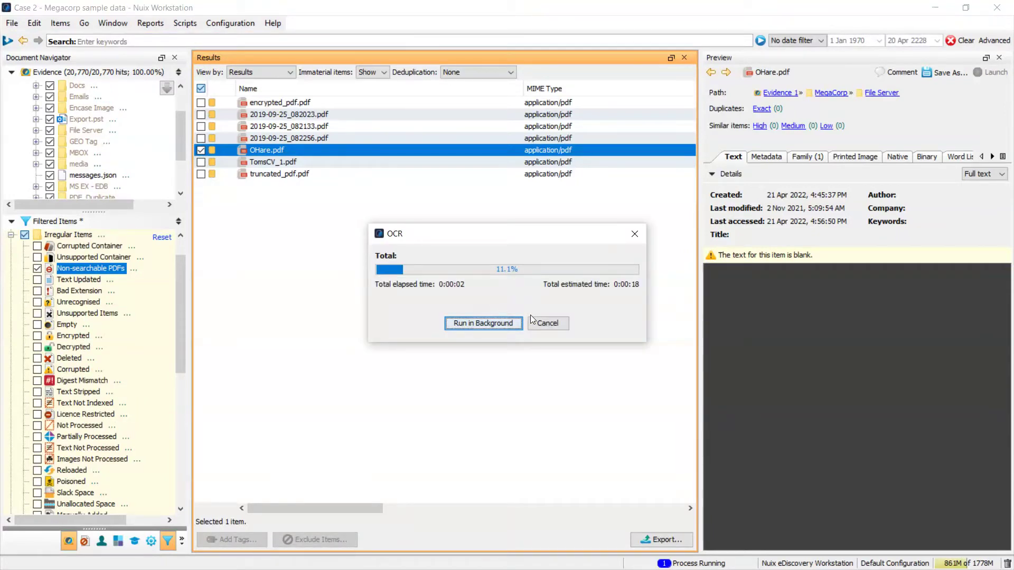
Let the OCR job run in the background and review OHare.pdf's metadata and family items.
click(470, 324)
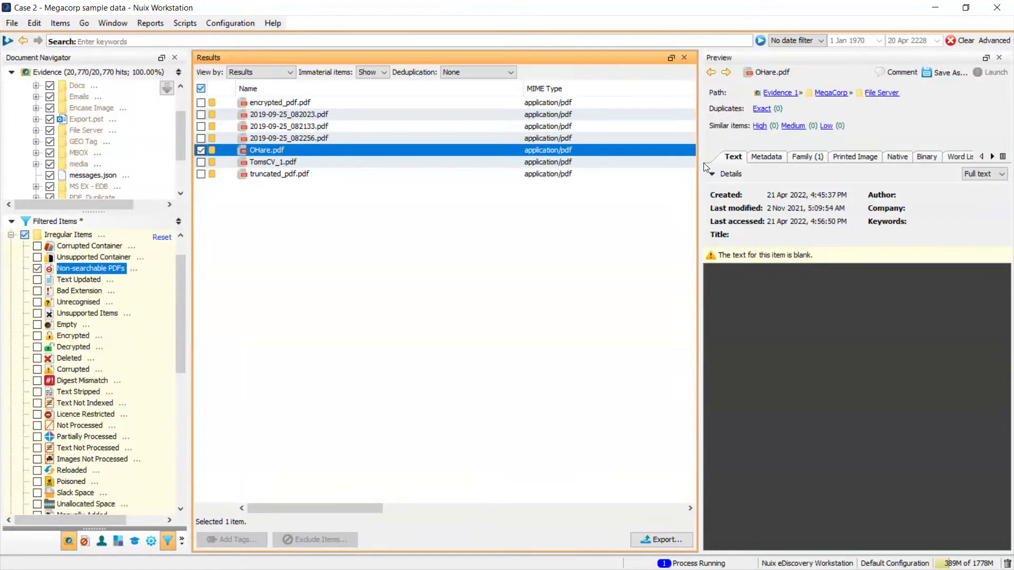
click(770, 161)
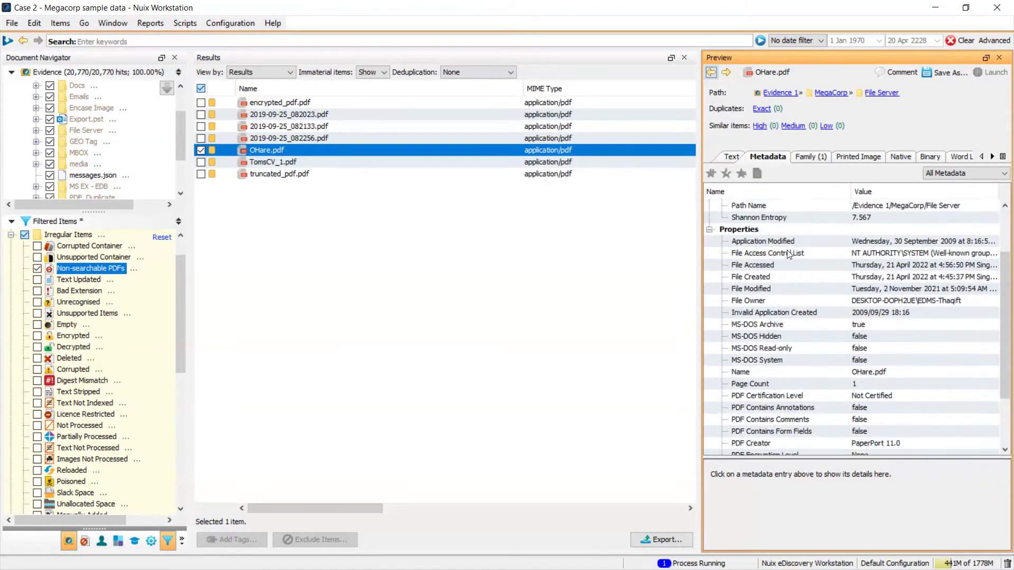
scroll(789, 255, up, 2)
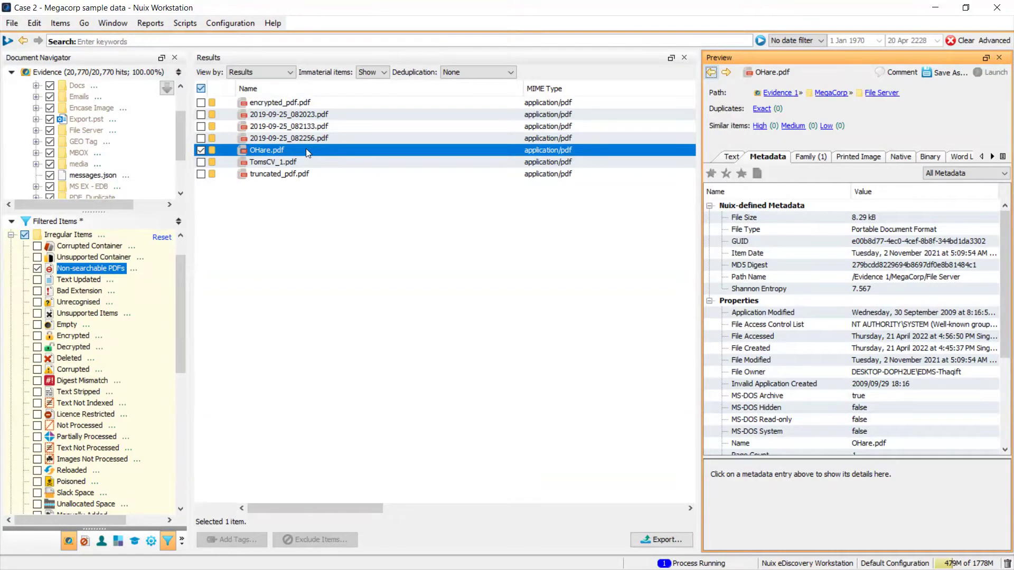
click(807, 158)
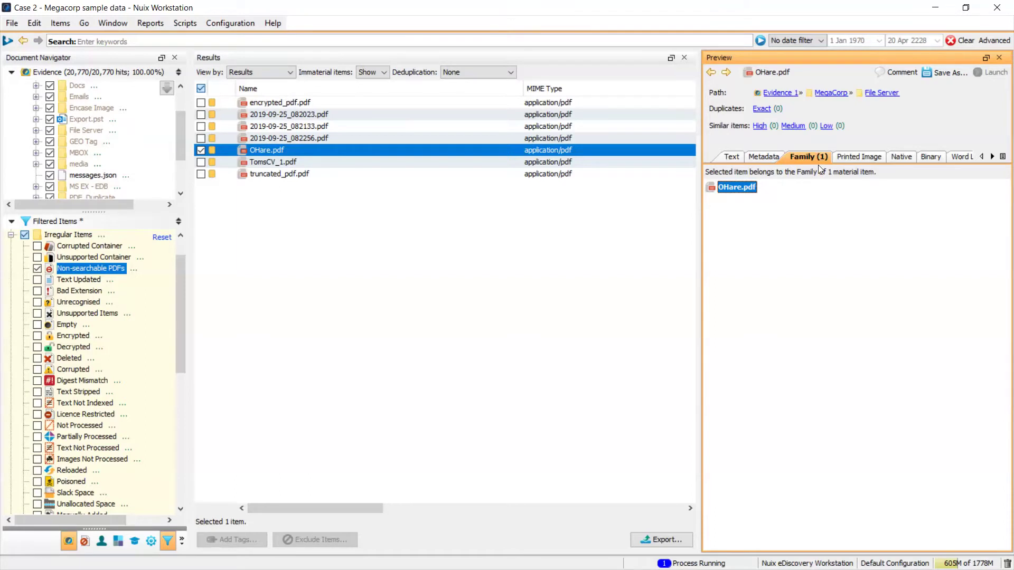
Preview the printed image of OHare.pdf at 125% zoom and bring the whole receipt into view.
click(855, 158)
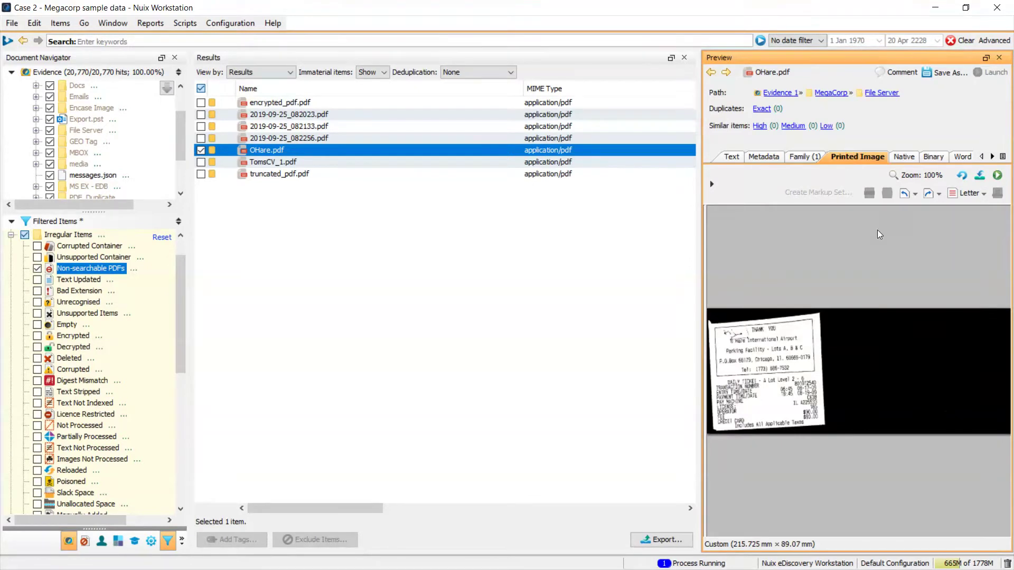
click(938, 179)
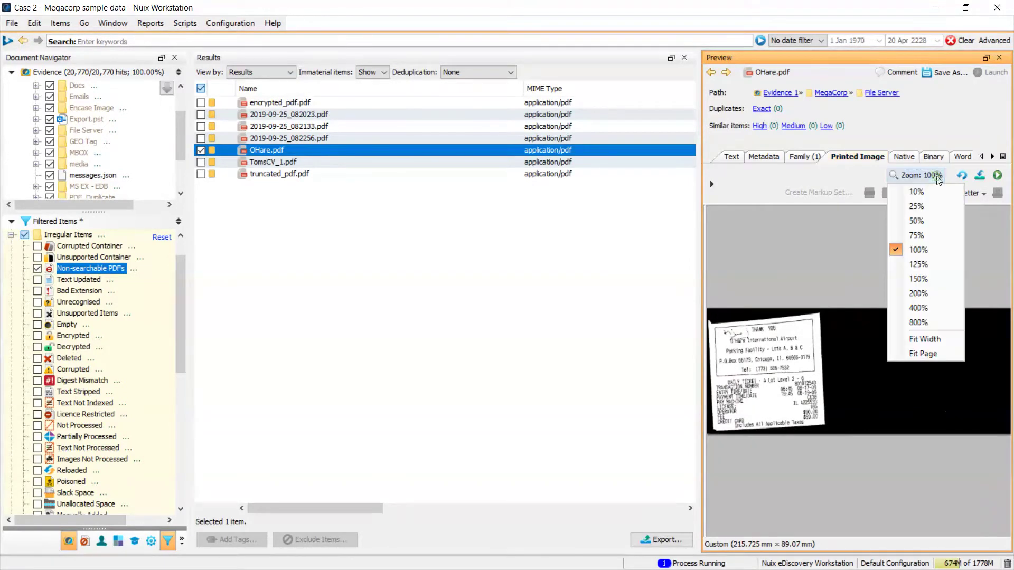
click(922, 264)
drag(866, 530, 798, 529)
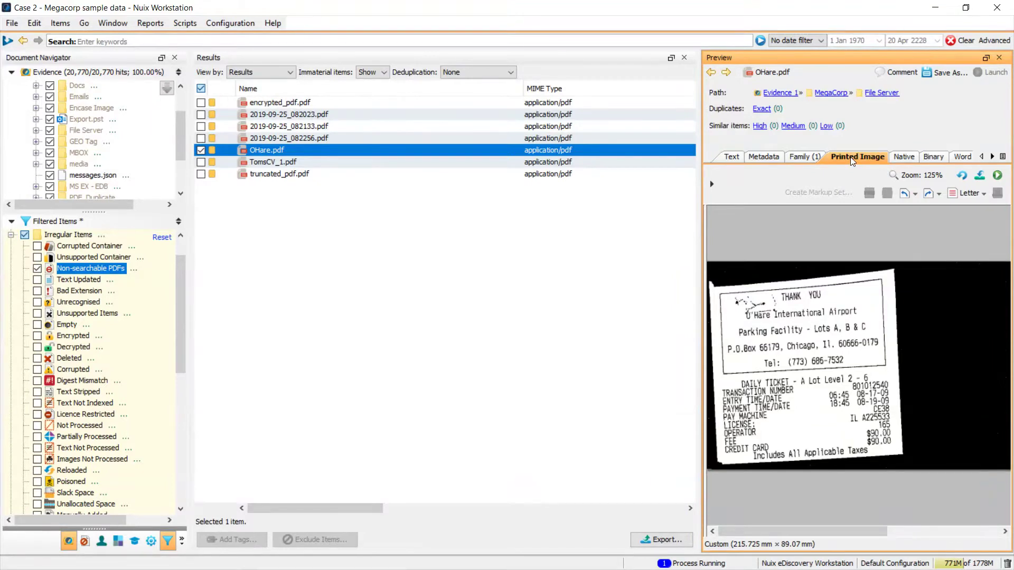
Inspect OHare.pdf's native view, binary content and word list.
click(913, 158)
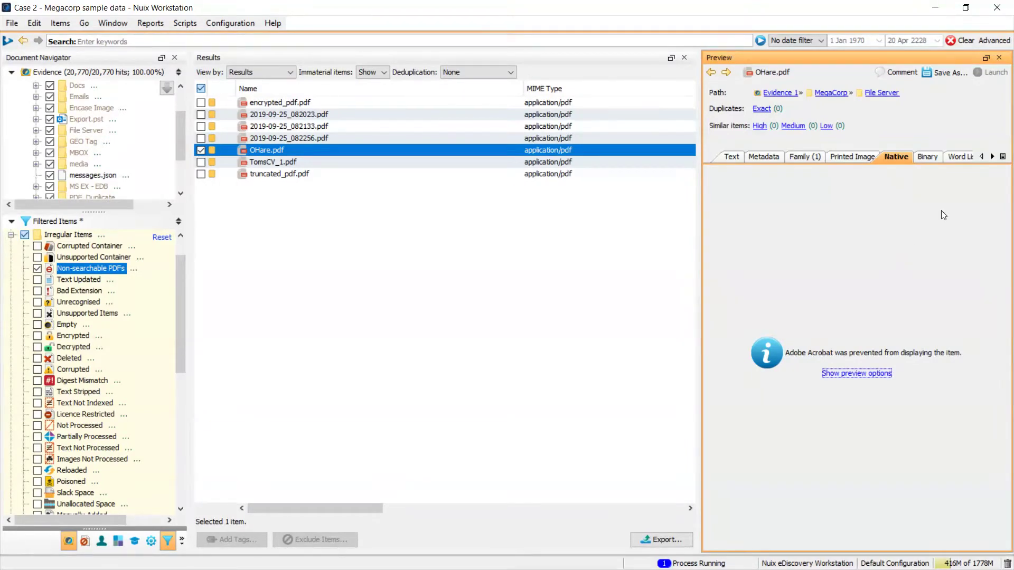
click(927, 157)
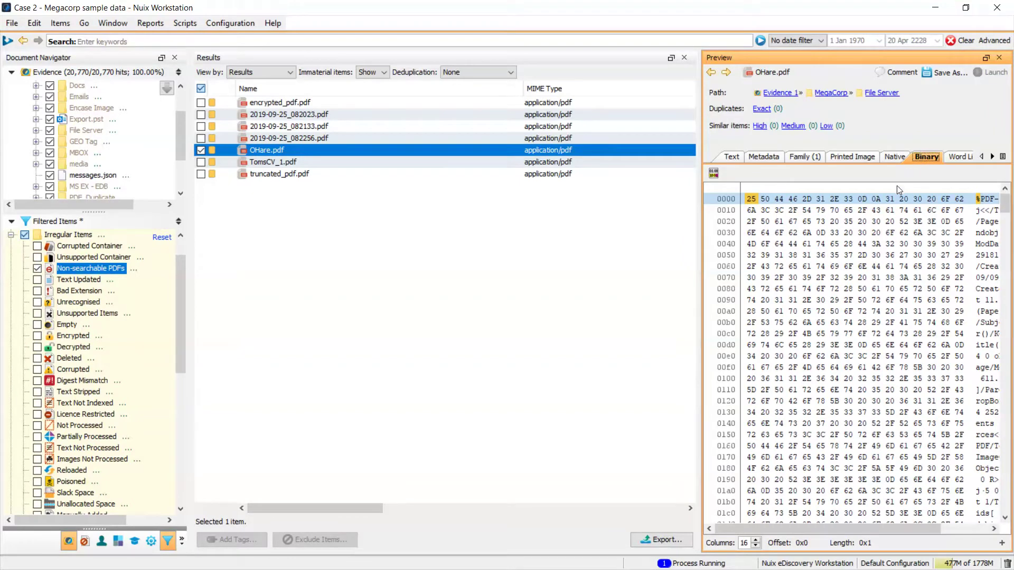
drag(905, 527, 971, 526)
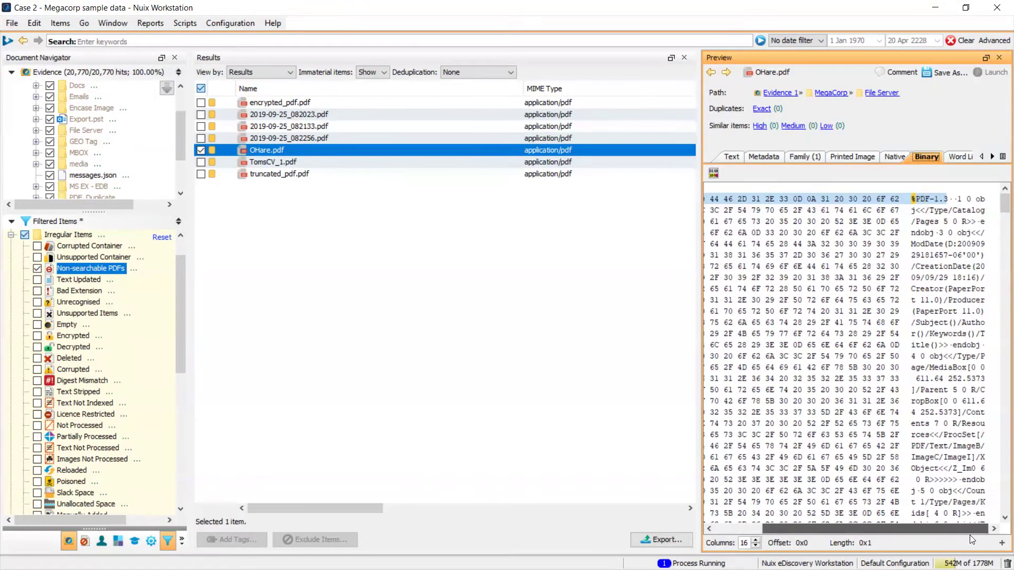
click(992, 157)
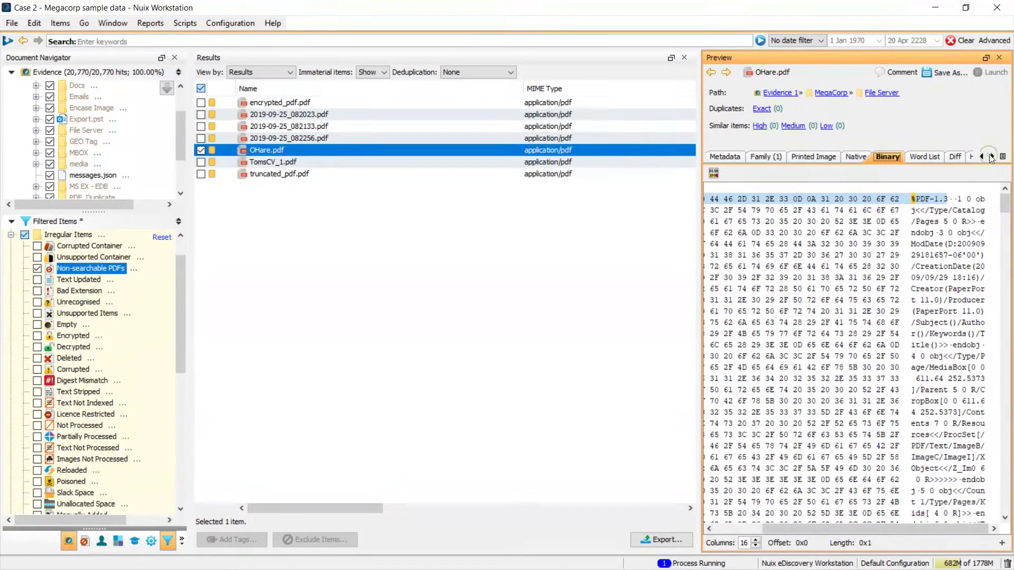
click(935, 157)
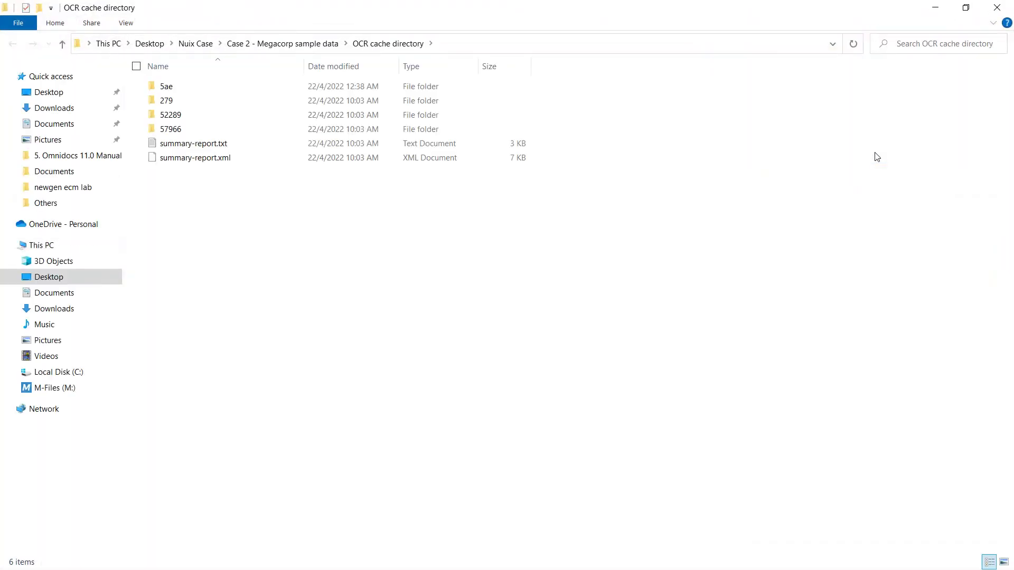
Examine the contents of the OCR cache directory inside the Case 2 - Megacorp sample data folder, leaving the file window when finished.
click(942, 7)
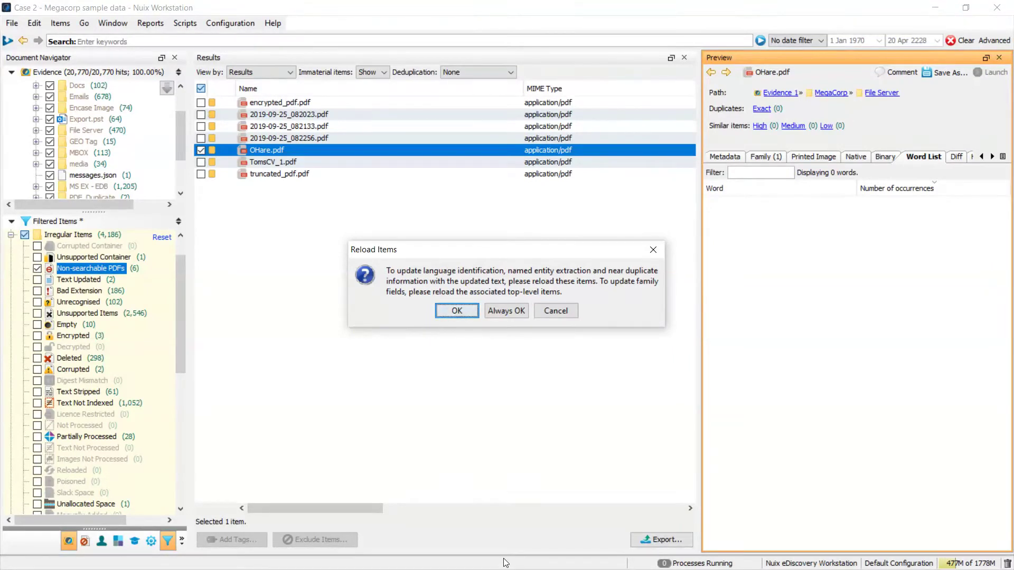
key(alt+Tab)
mouse_move(362, 338)
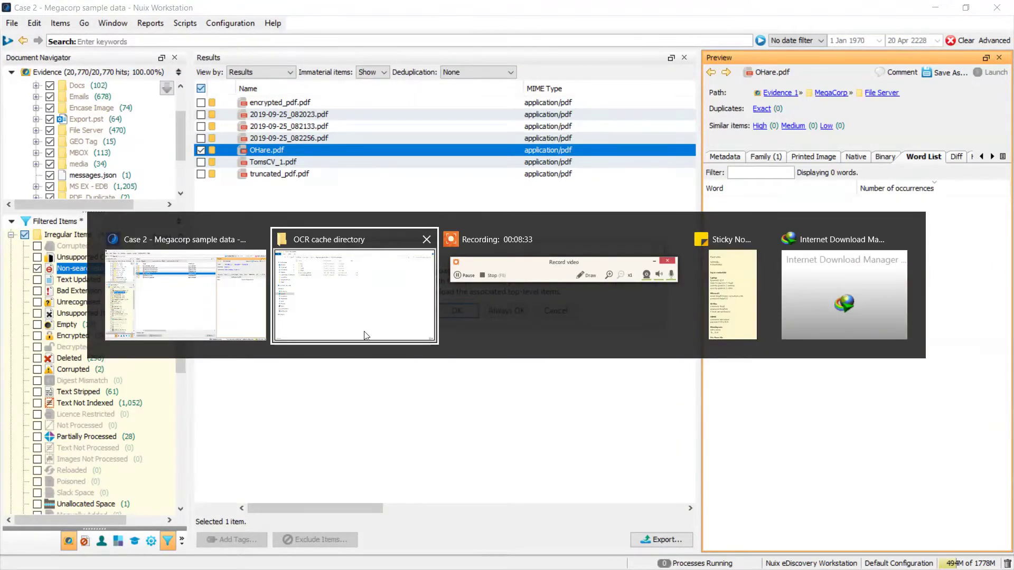
click(356, 312)
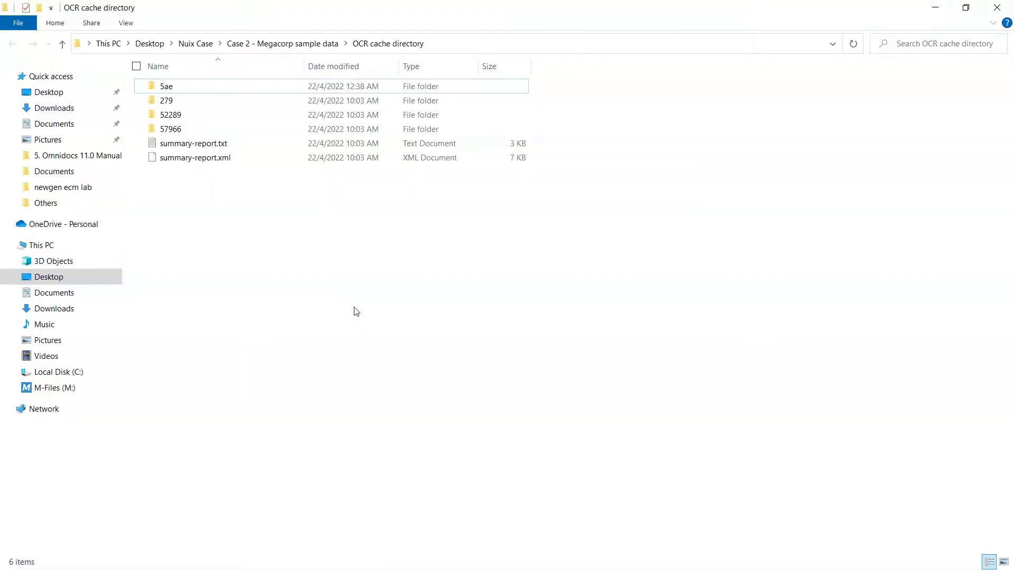
click(300, 43)
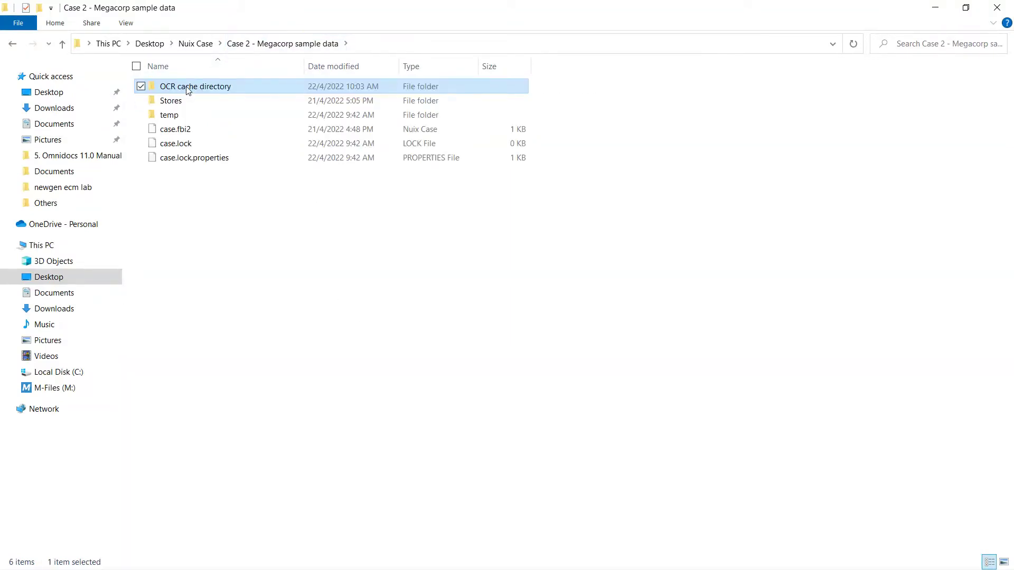
double_click(187, 87)
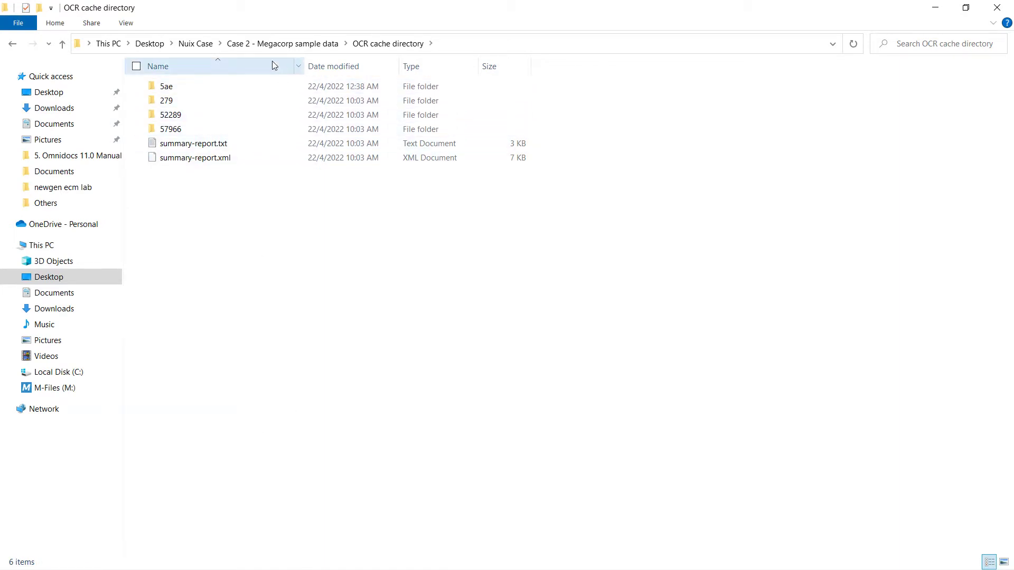
click(1010, 5)
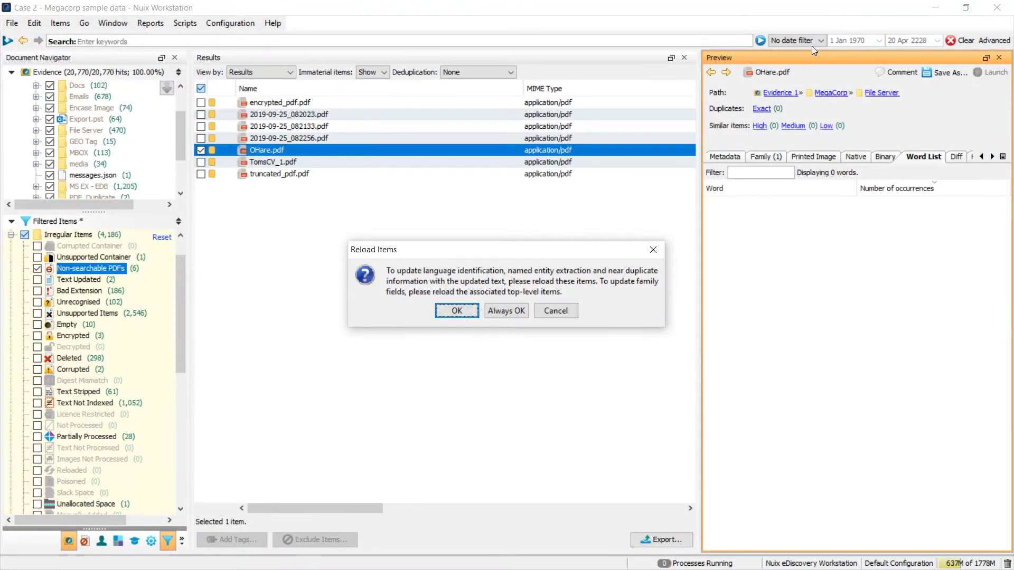
Accept the Reload Items prompt, clear the current filters, and search the case for "ohare".
click(477, 312)
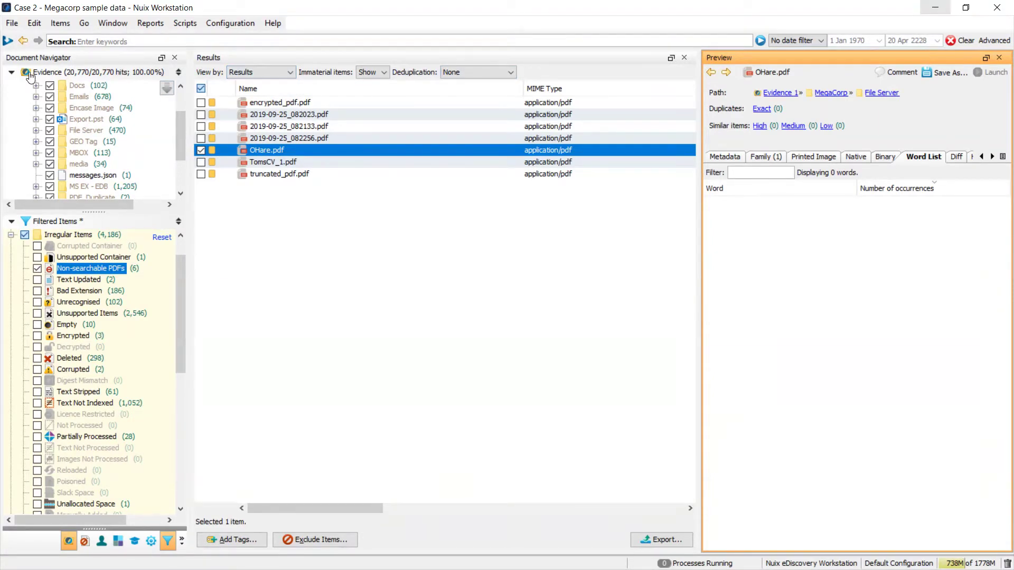
click(957, 41)
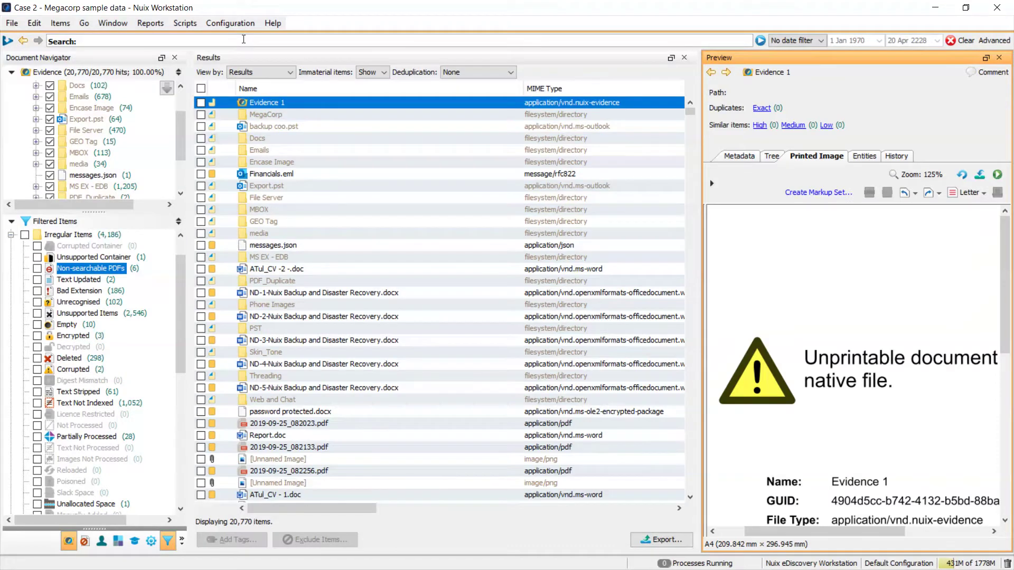
click(243, 39)
text(ohare)
key(Return)
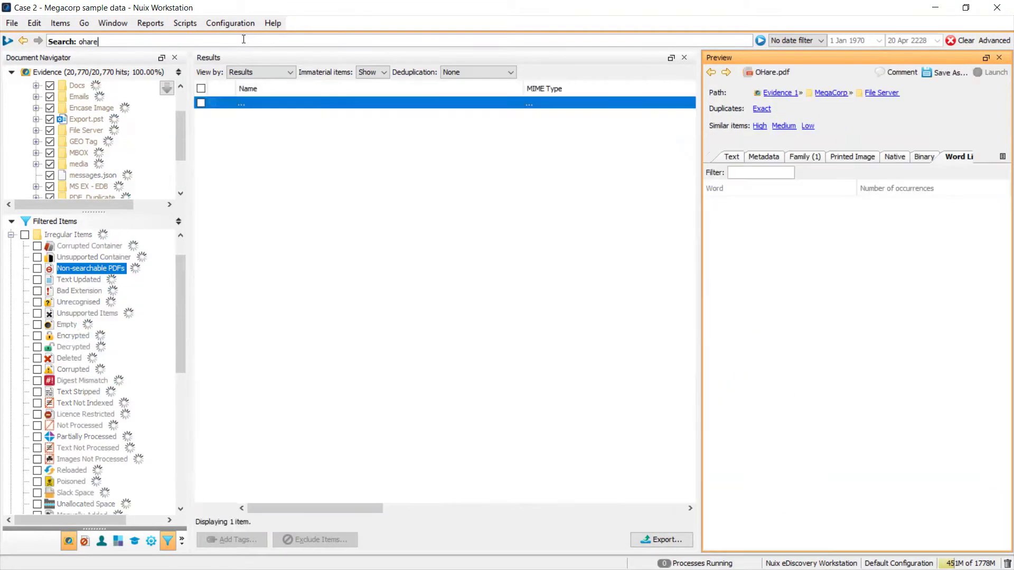
Compare the OCR-extracted text of OHare.pdf with its printed image, finishing on the text.
click(719, 157)
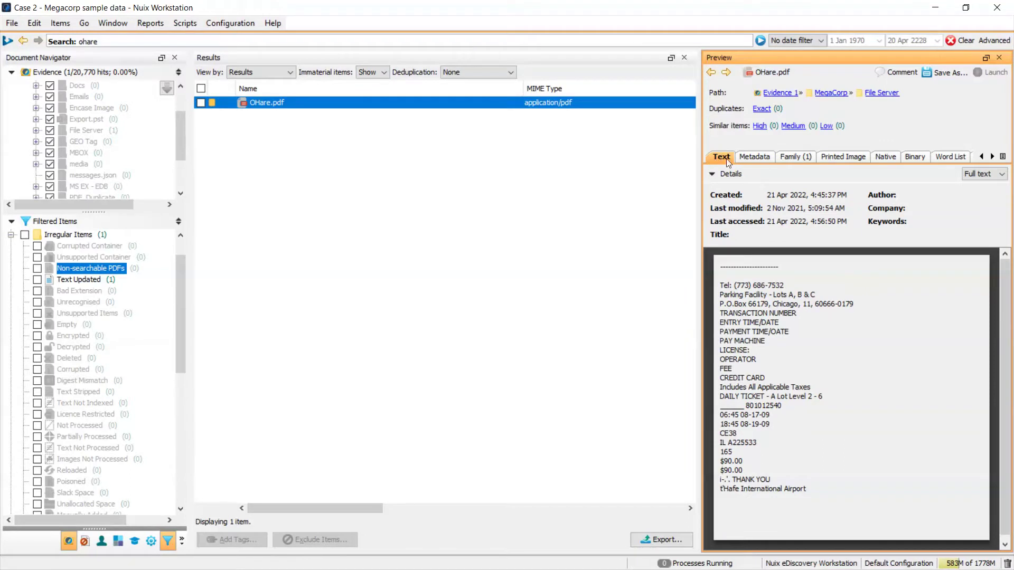
scroll(763, 316, down, 1)
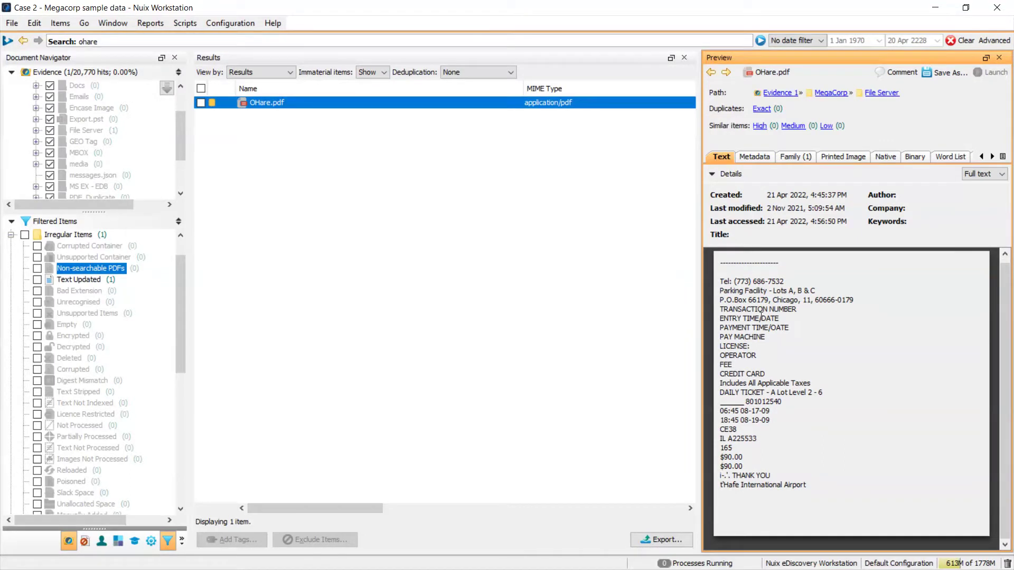
click(831, 158)
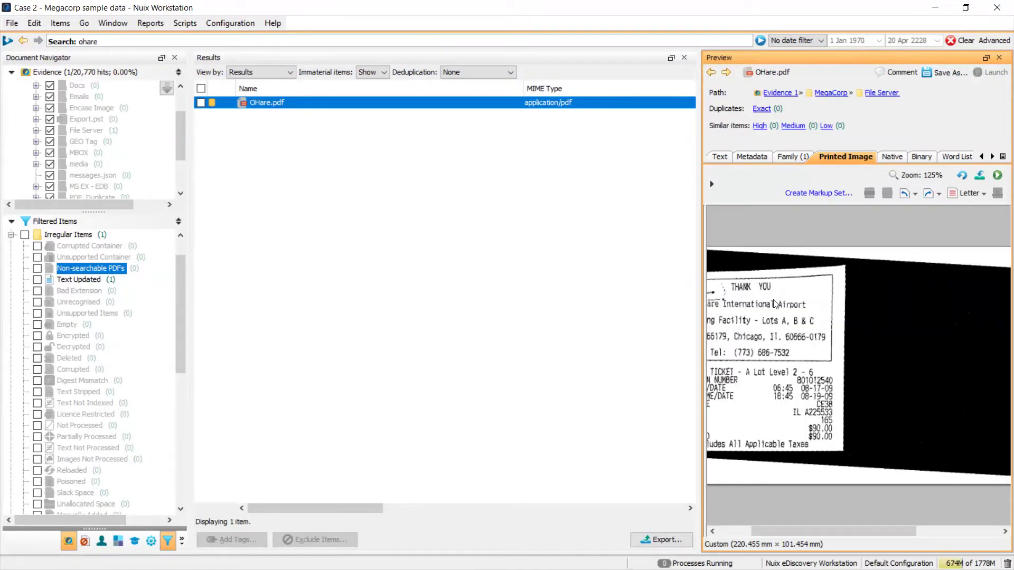
drag(821, 530, 787, 531)
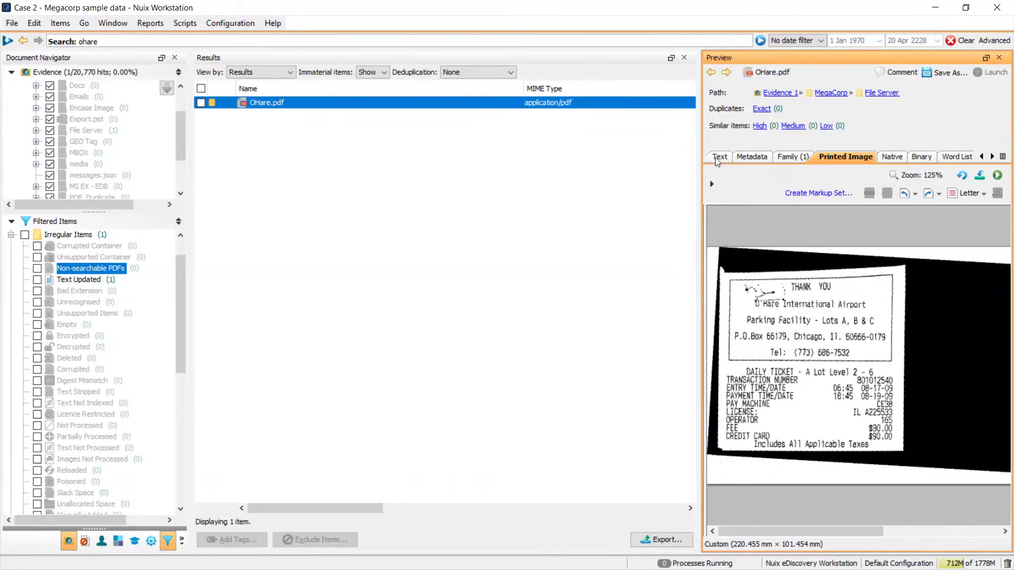
click(719, 157)
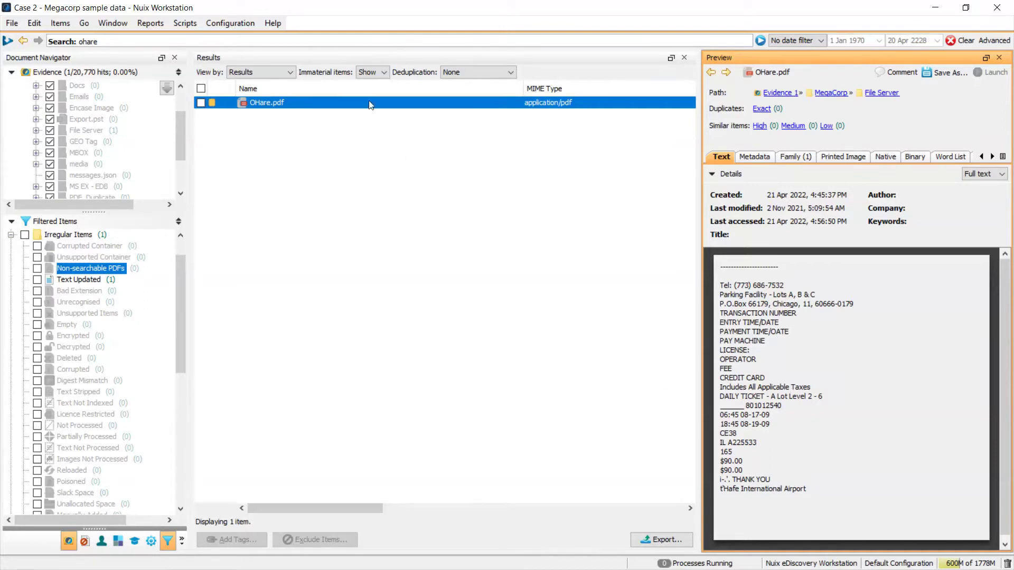
Search the case for "international airport" in place of the previous query.
click(109, 41)
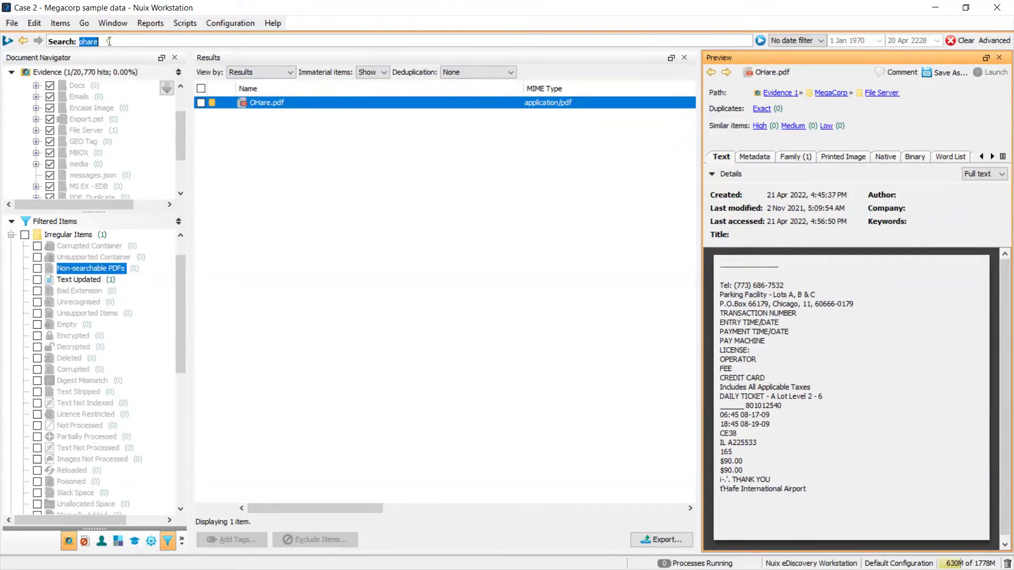
text(international airport)
key(Return)
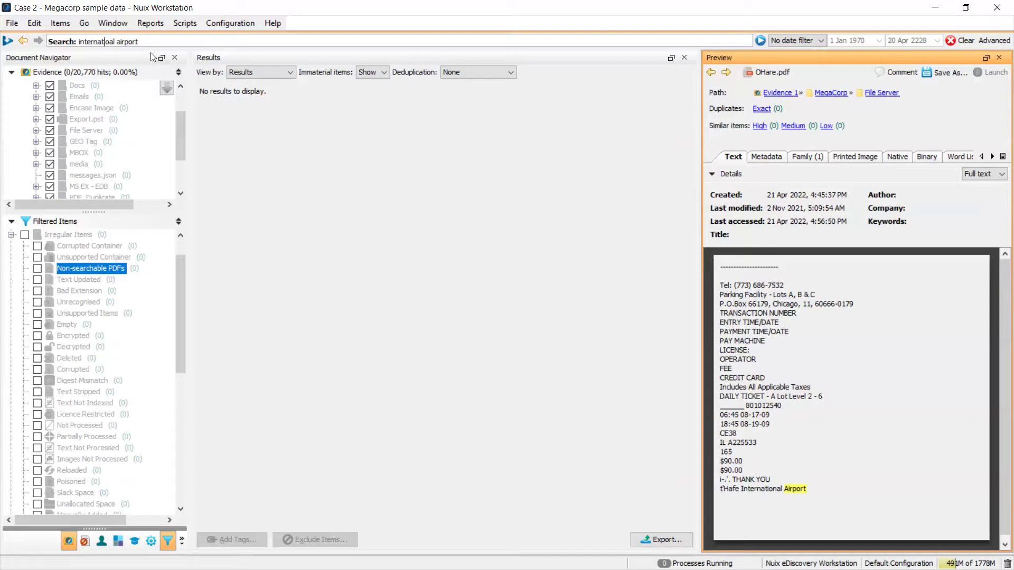
text(n)
key(Return)
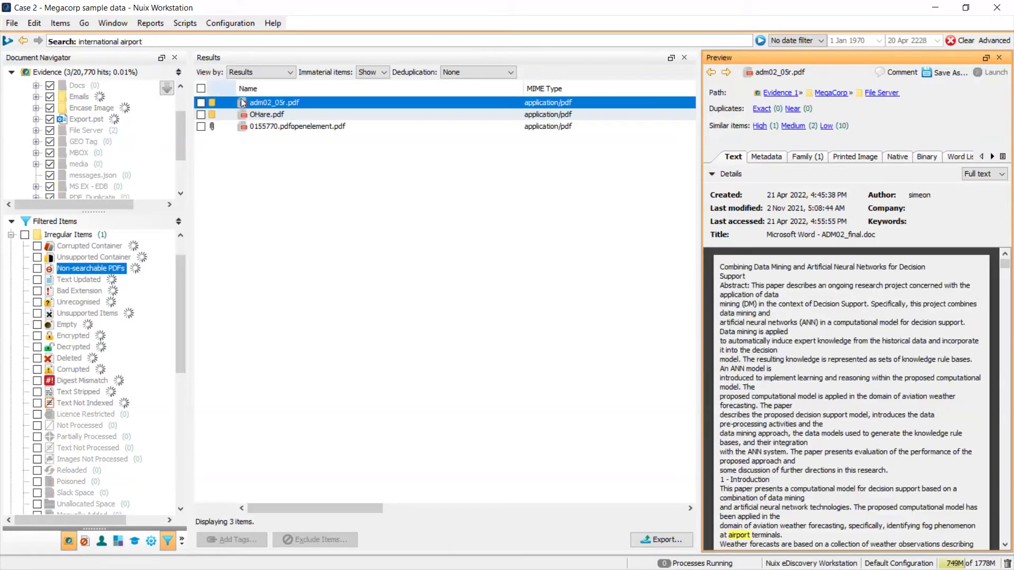
Select OHare.pdf in the search results and read through its word list.
click(248, 114)
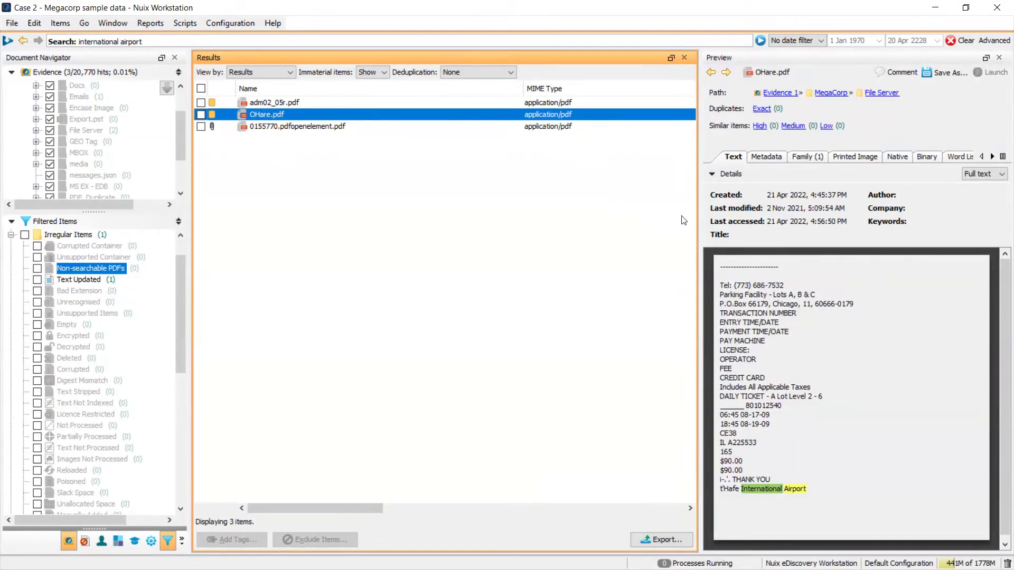
click(992, 156)
click(955, 157)
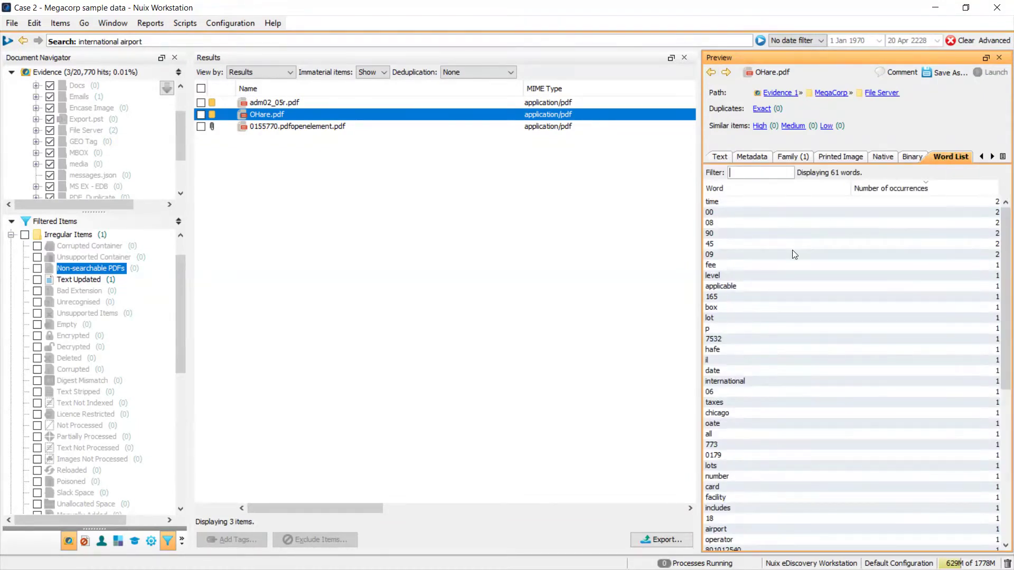
scroll(792, 250, down, 6)
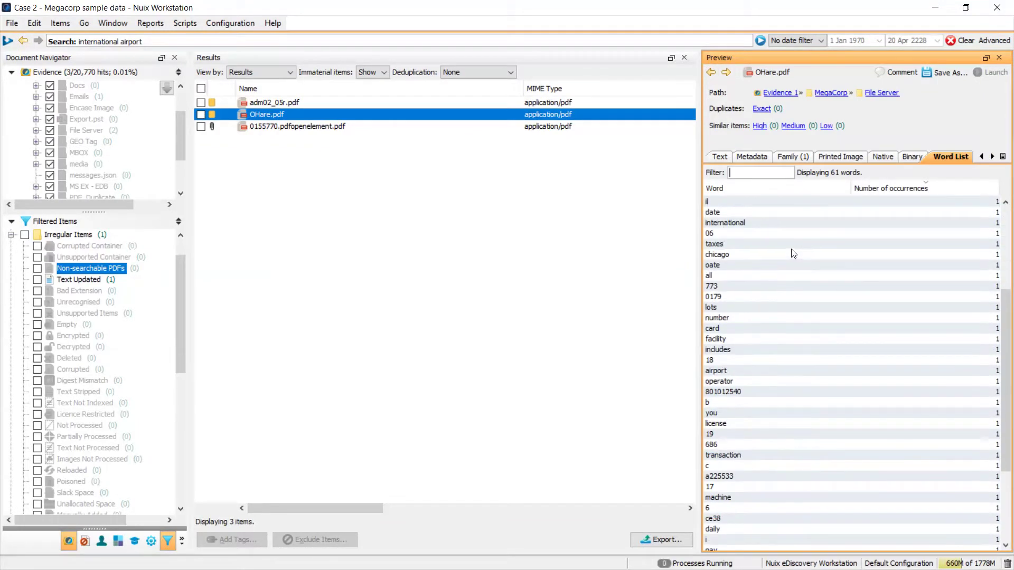
scroll(792, 249, up, 6)
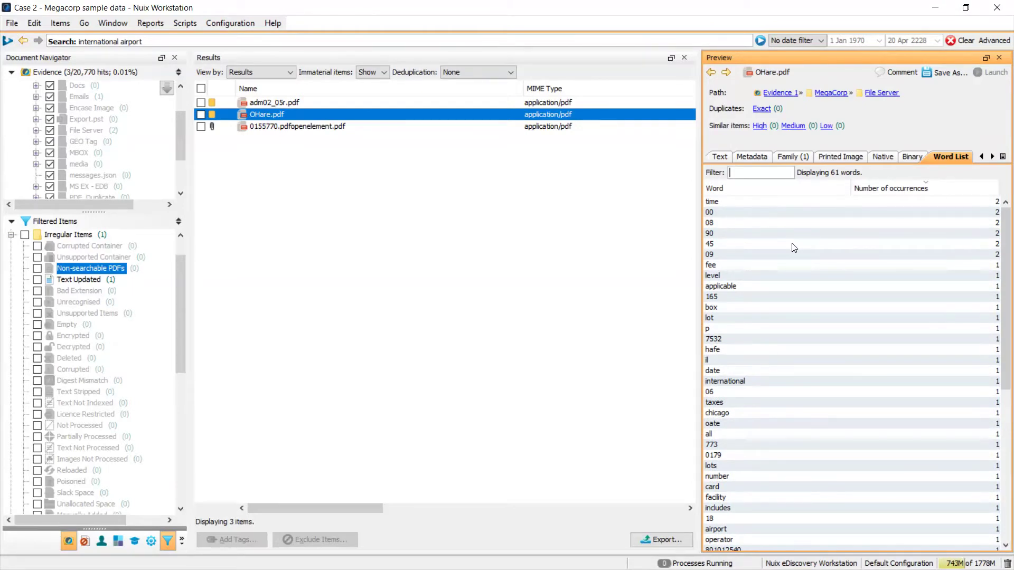
View the text difference comparison of OHare.pdf, followed by its event history.
click(991, 157)
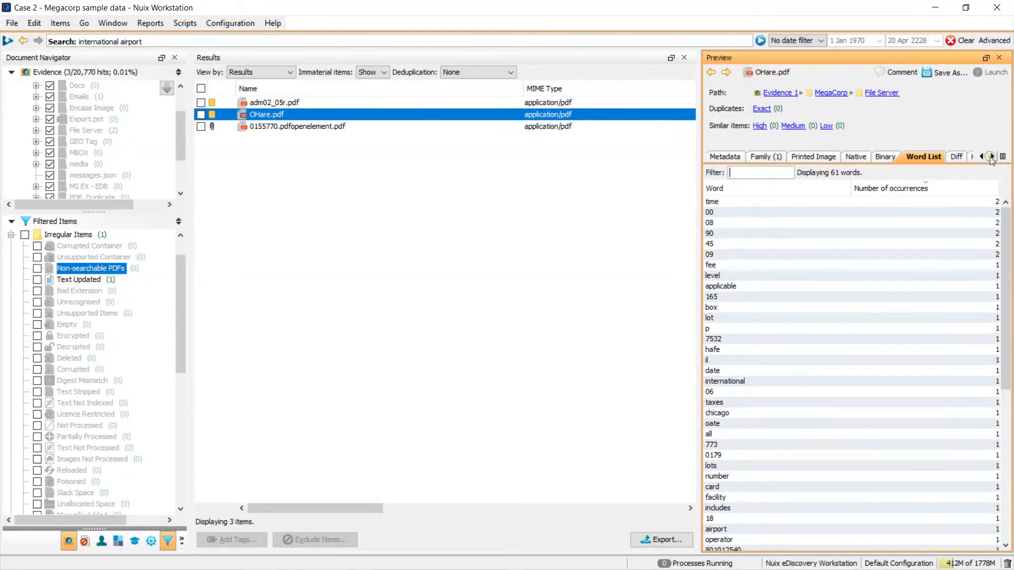
click(991, 156)
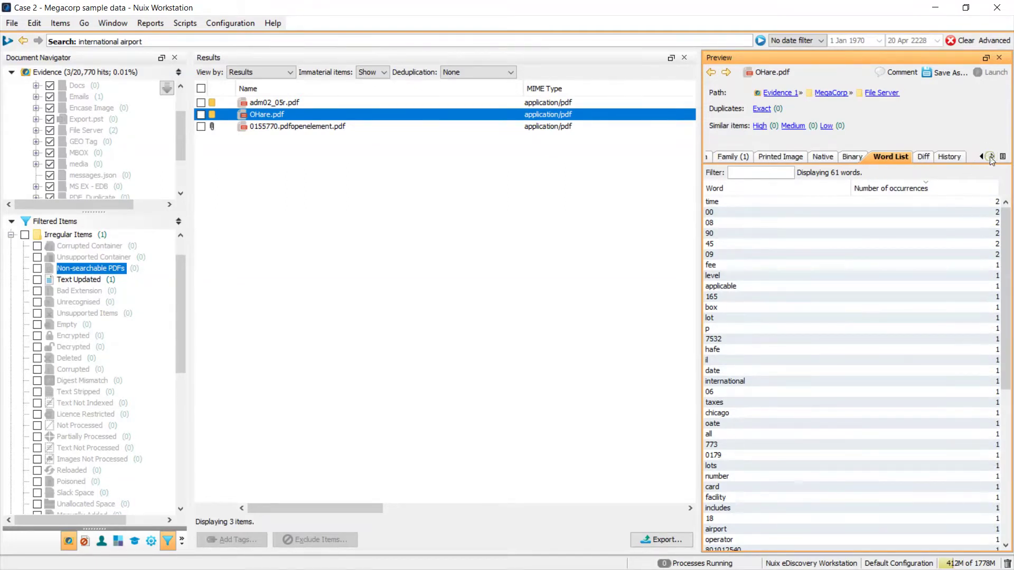
click(925, 157)
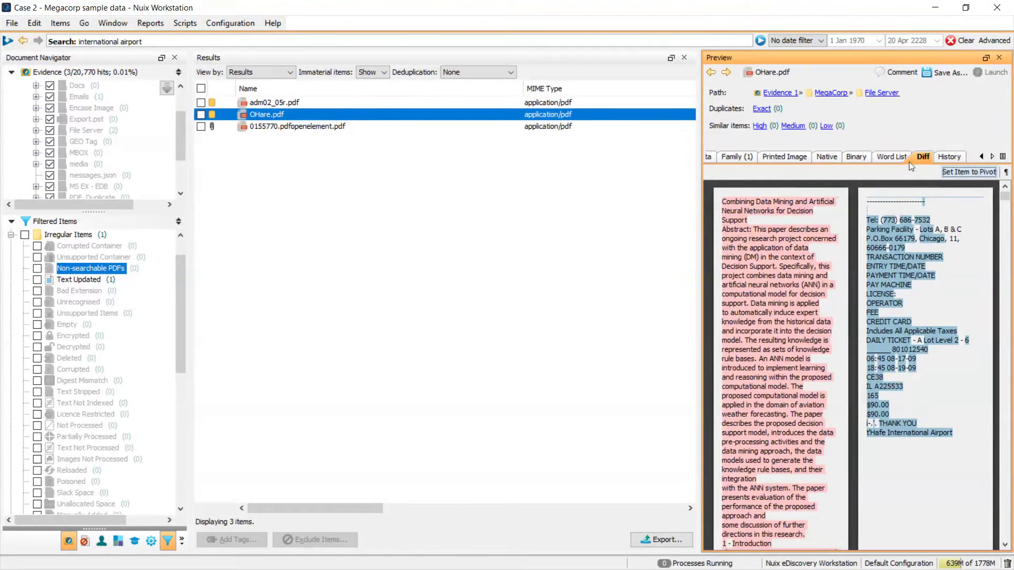
click(946, 154)
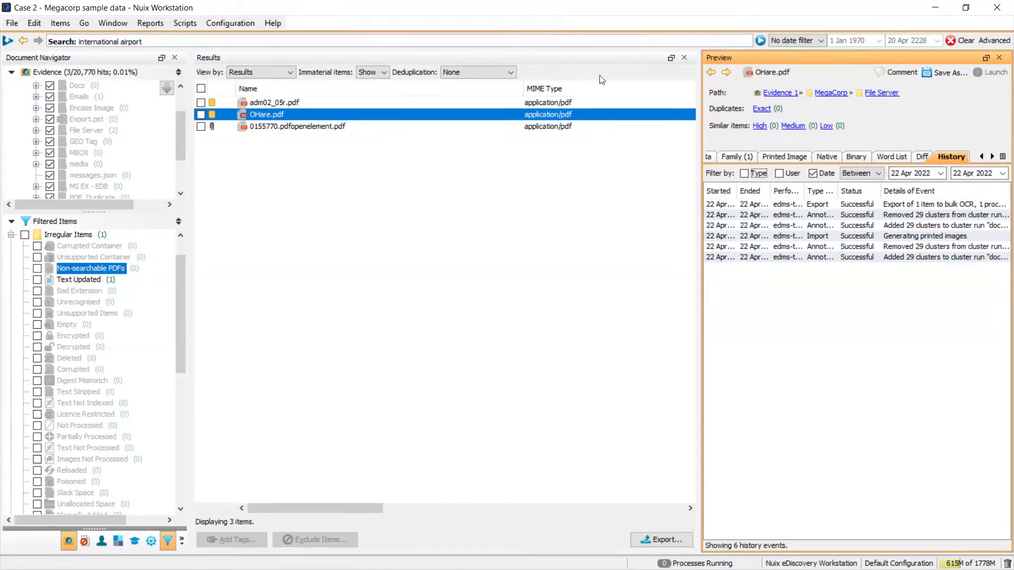
Clear the "international airport" search and show the metadata of Evidence 1.
click(956, 40)
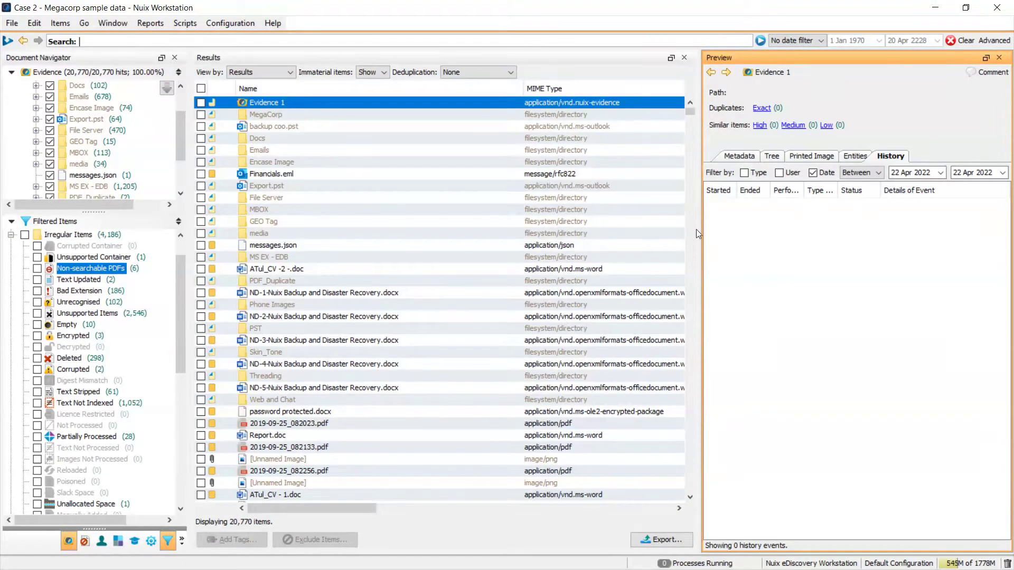
click(745, 155)
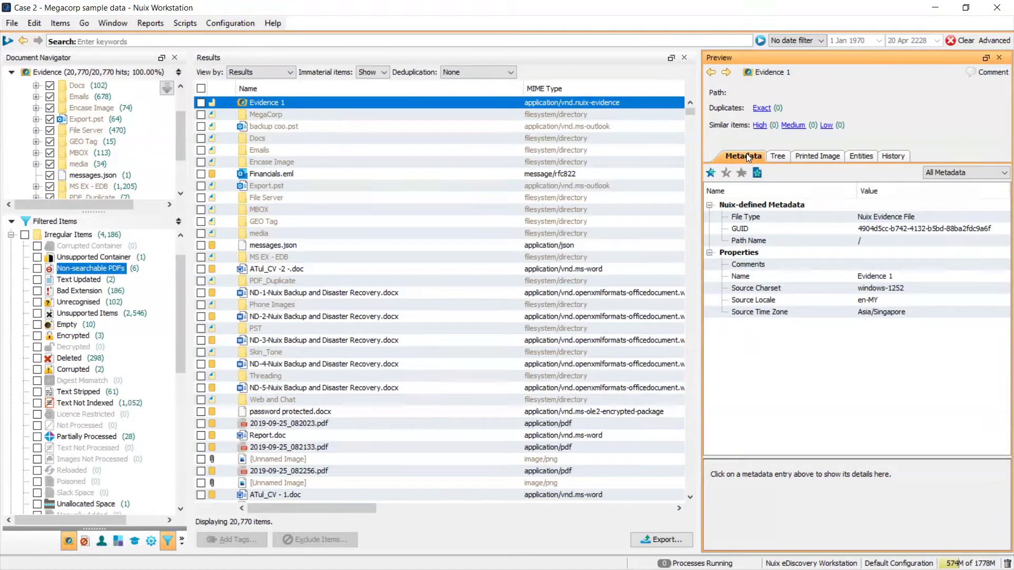
scroll(485, 190, down, 5)
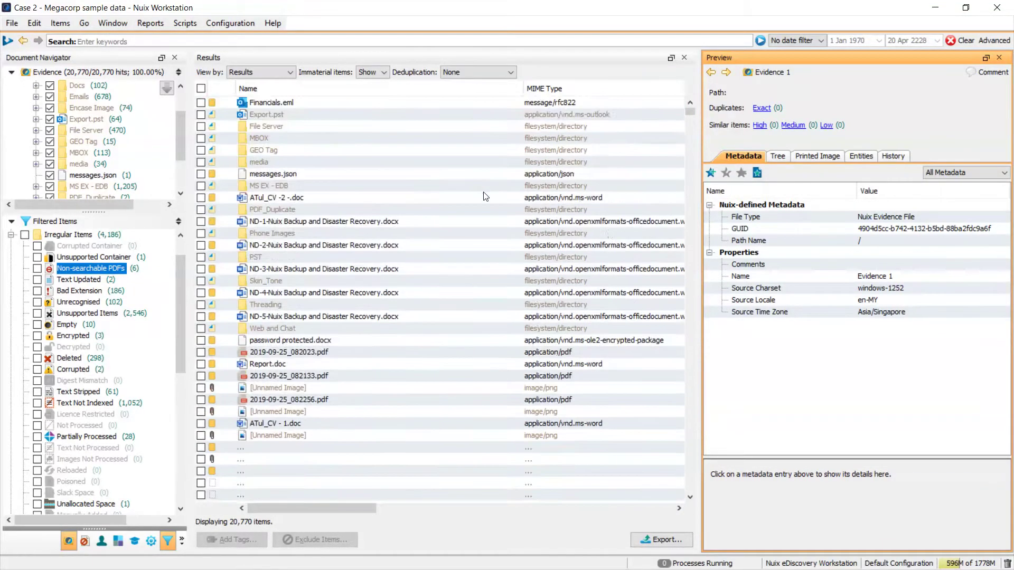
mouse_move(691, 113)
mouse_down()
mouse_move(696, 134)
mouse_move(690, 97)
mouse_up()
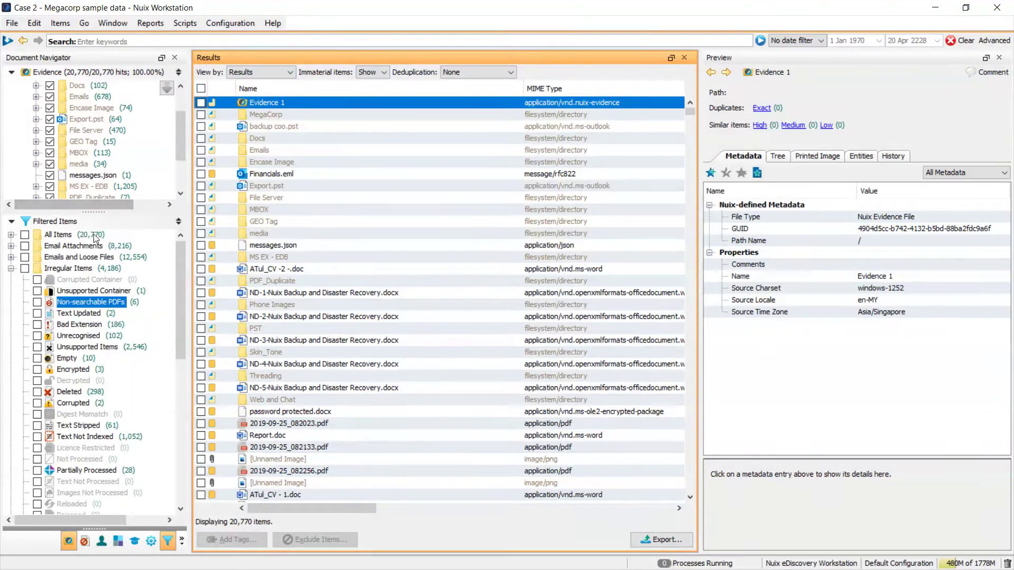
Check all items in the case and switch the results to the Entities statistics view.
click(201, 88)
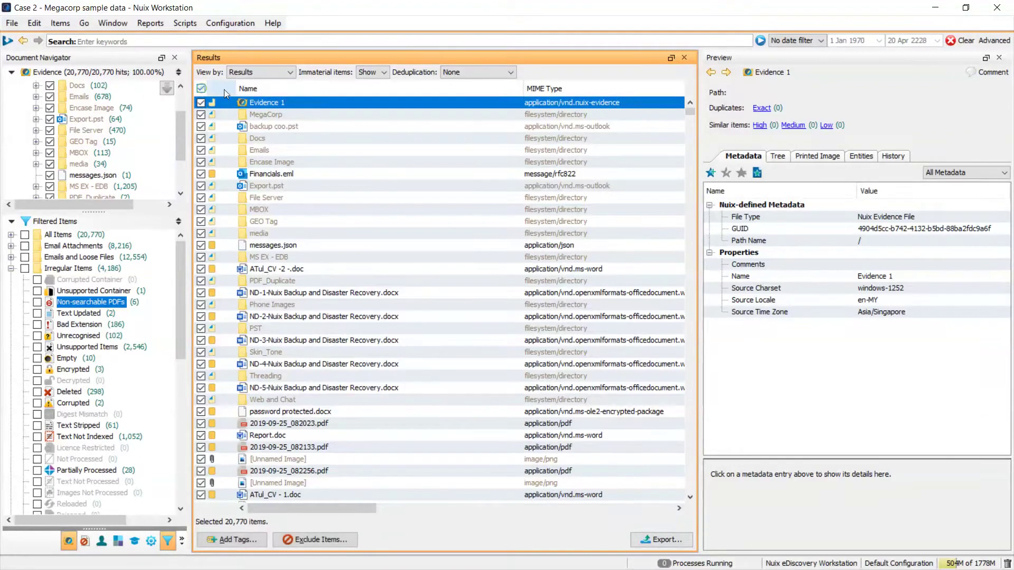
click(255, 75)
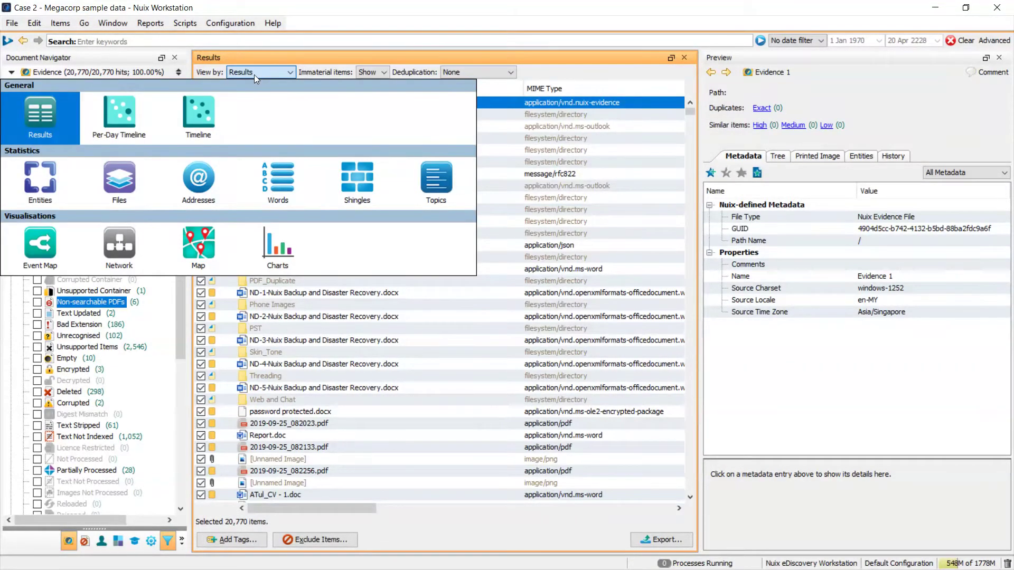
click(54, 180)
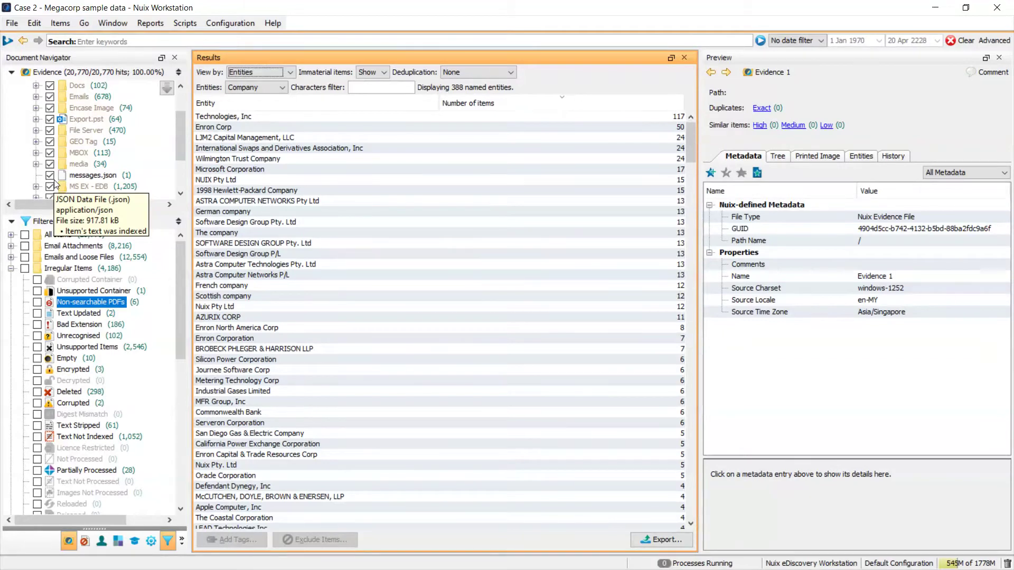
Browse the Company named entities and their item counts, ending back at the start of the list.
click(258, 91)
click(258, 89)
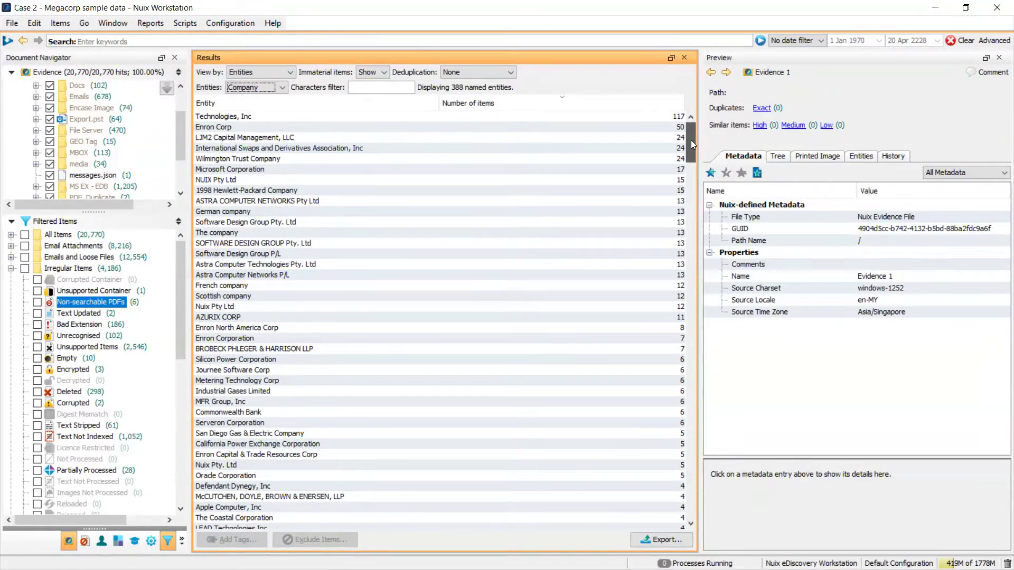
drag(691, 140, 691, 140)
scroll(689, 140, up, 1)
scroll(319, 196, down, 2)
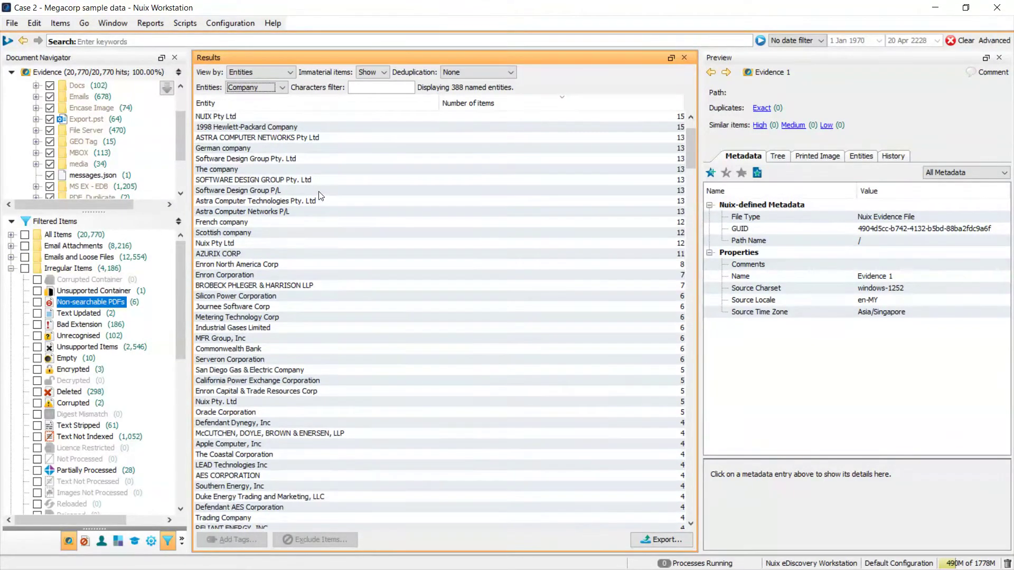
scroll(322, 193, up, 2)
scroll(307, 171, down, 5)
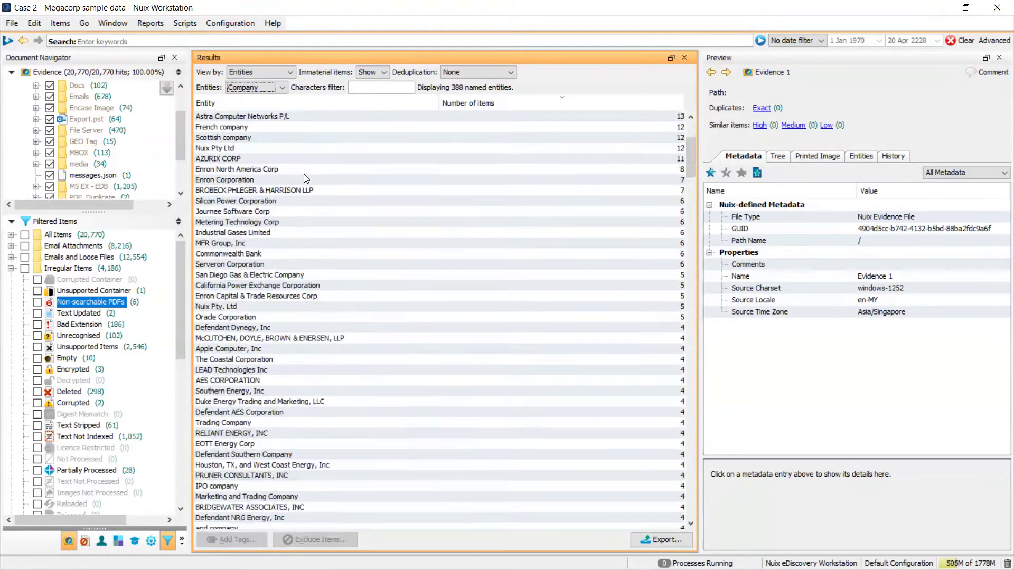
scroll(305, 174, up, 5)
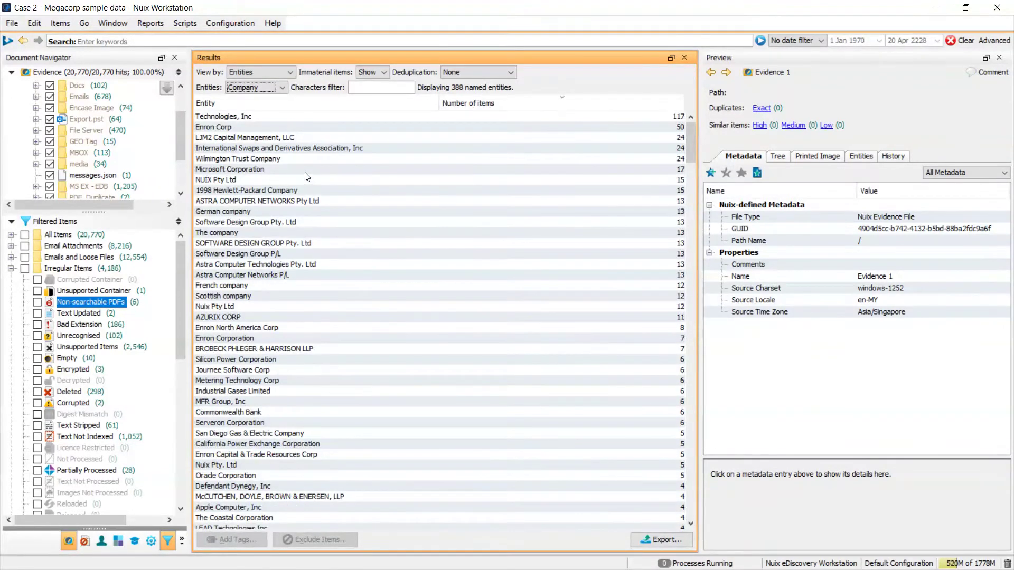
Display the Credit Card entities, followed by the Email entities.
click(267, 90)
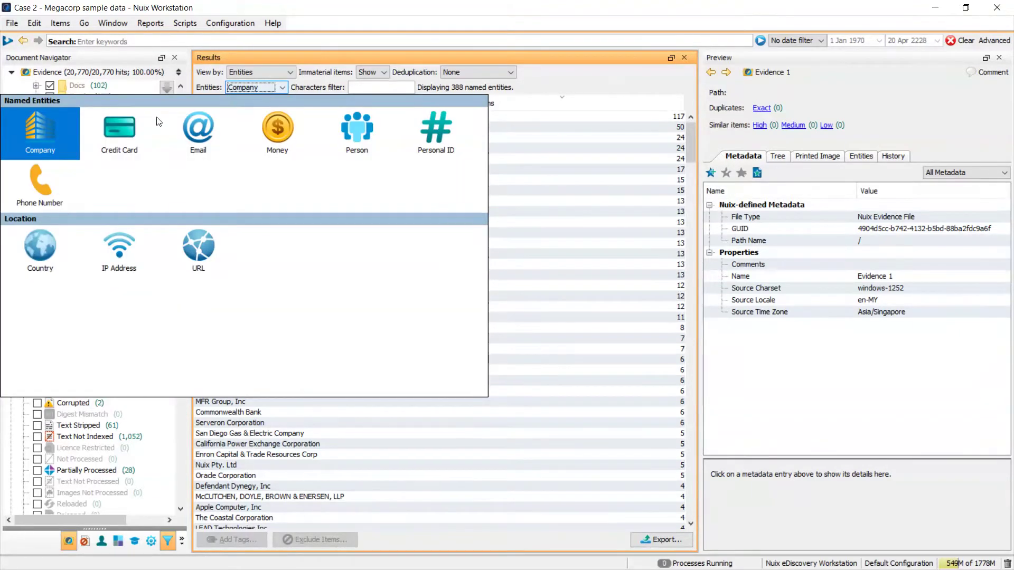
click(140, 127)
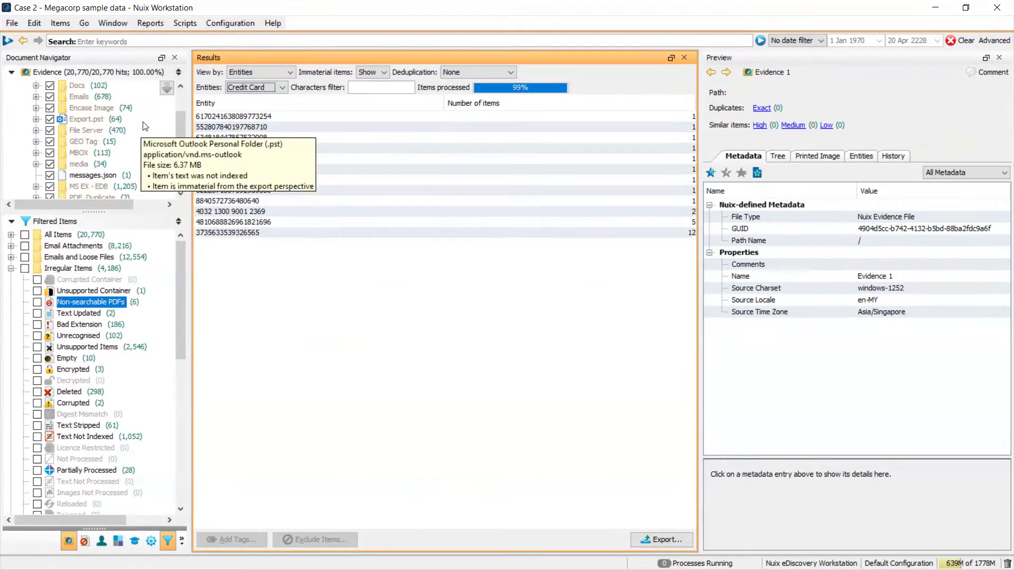
click(256, 88)
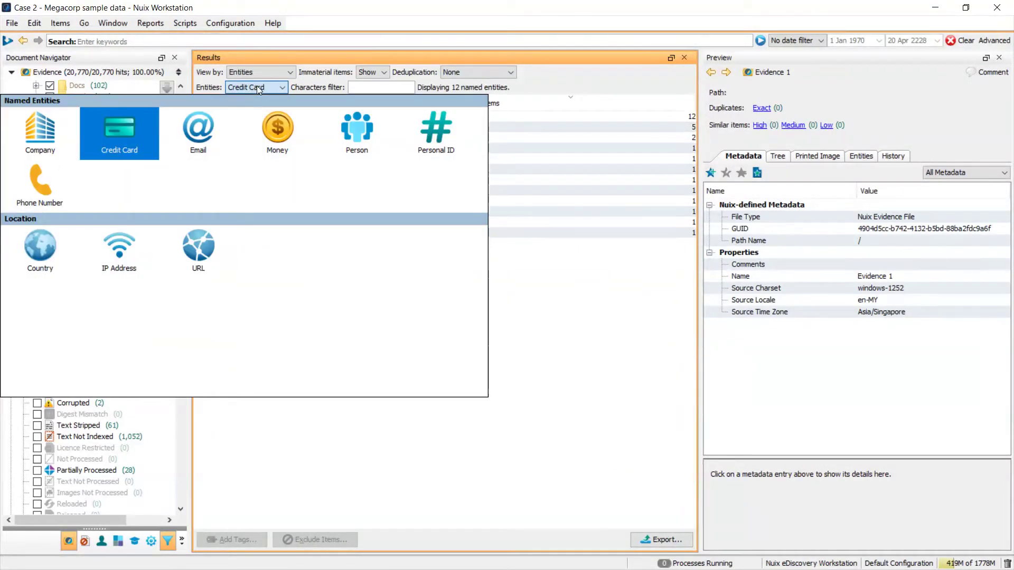
click(200, 132)
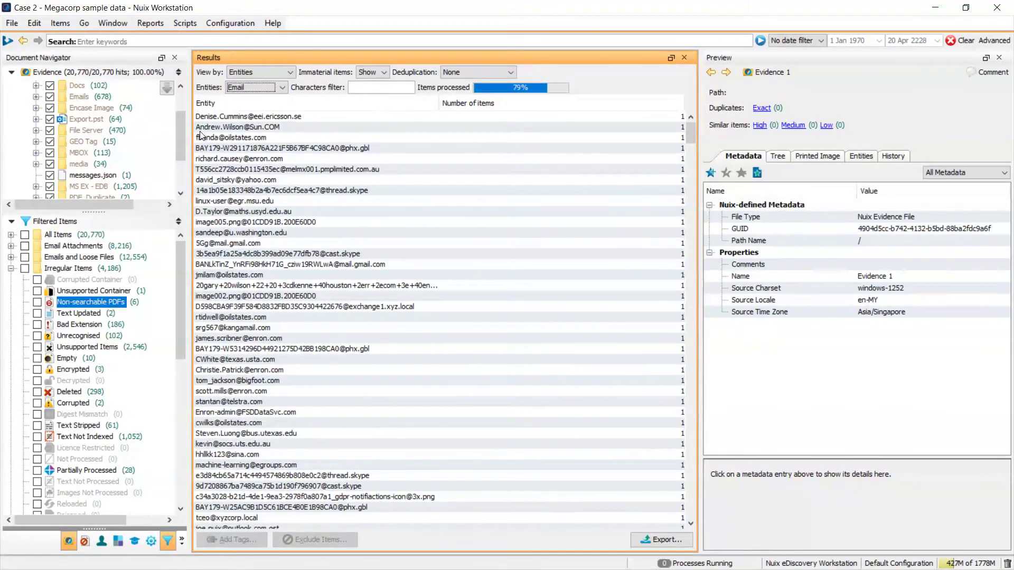
click(264, 88)
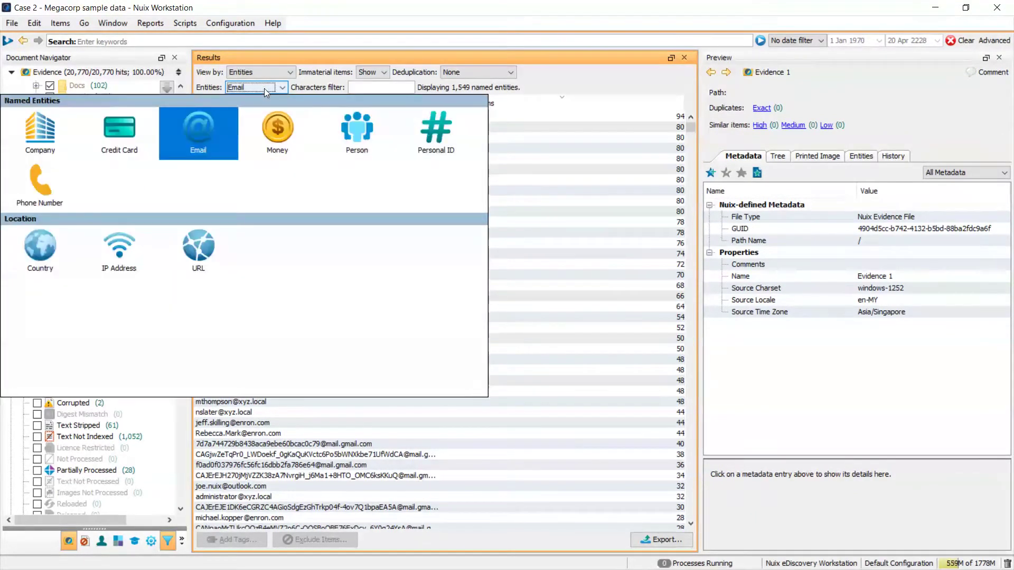
click(264, 88)
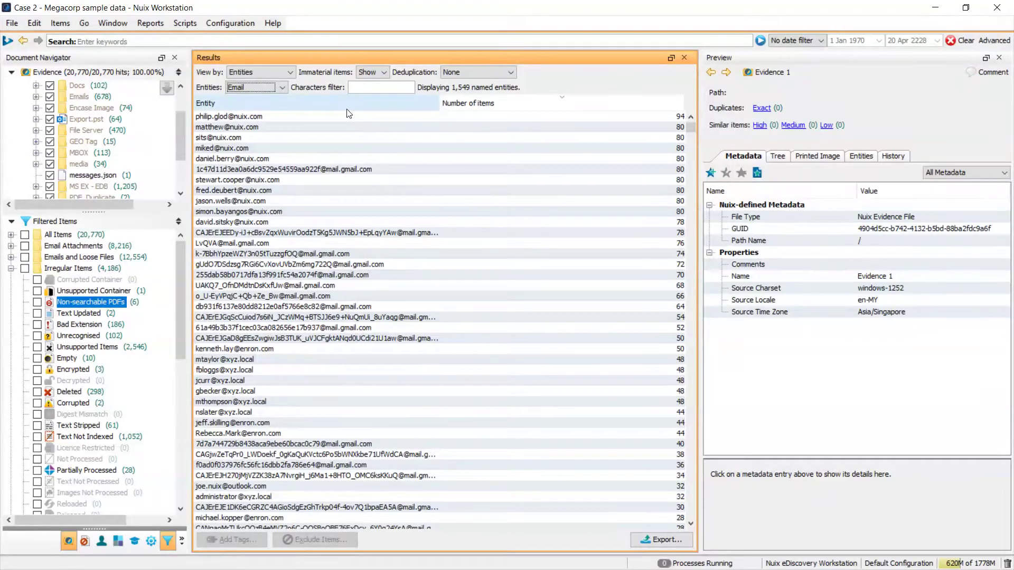
Open the items containing the first listed email entity in a separate workbench, browse them, and close that workbench.
double_click(249, 116)
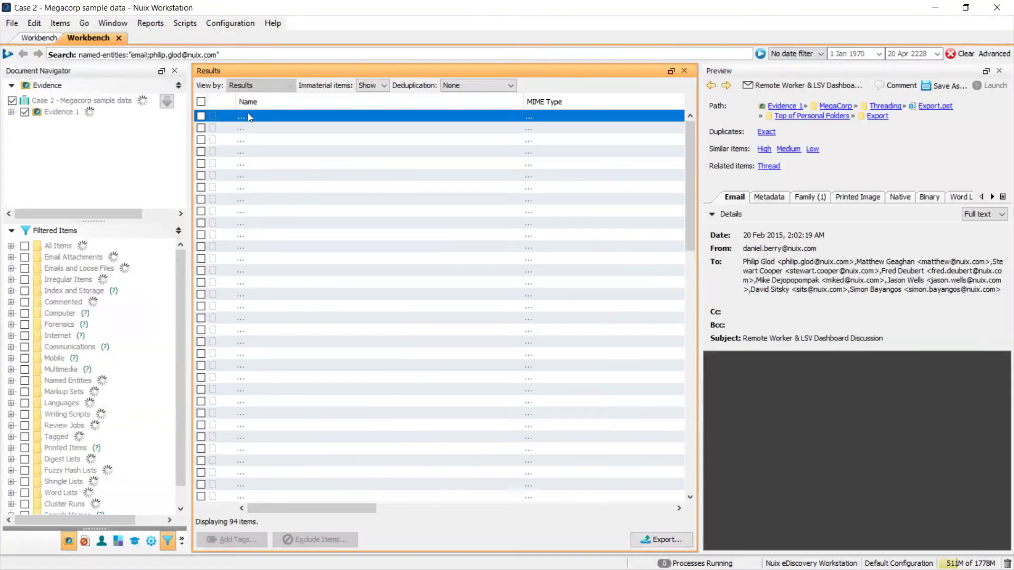
scroll(299, 176, down, 15)
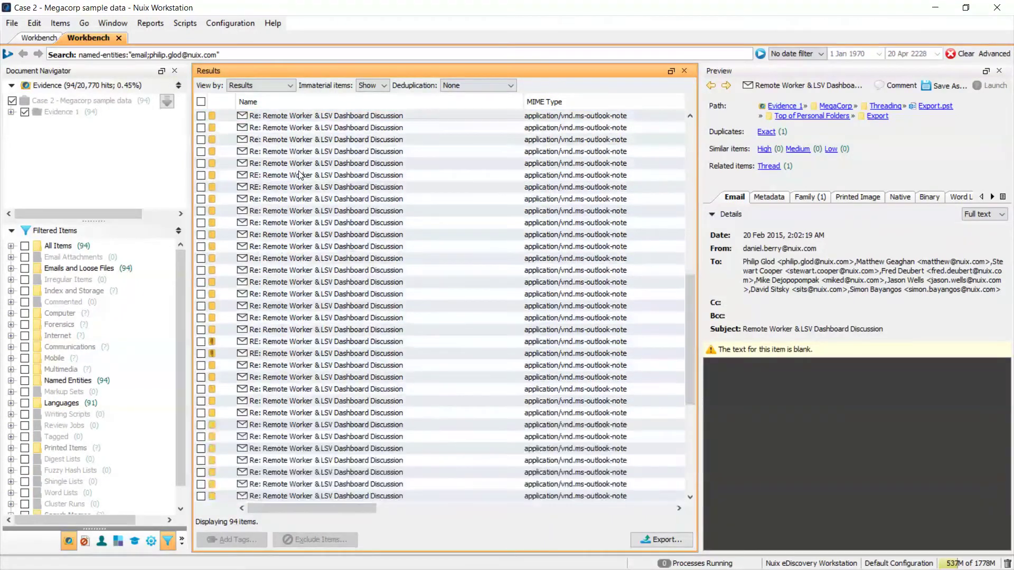
scroll(299, 176, up, 15)
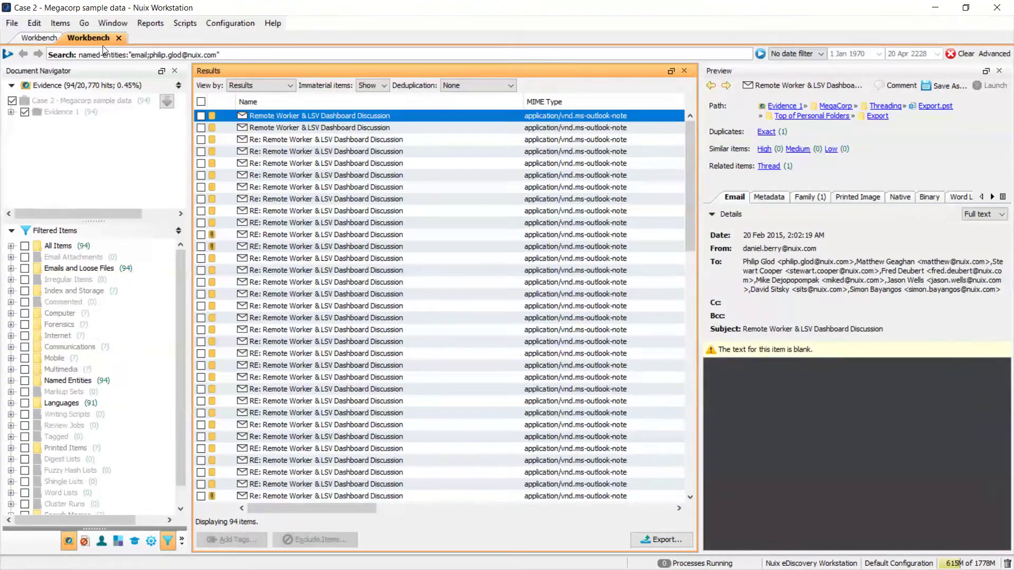
click(119, 38)
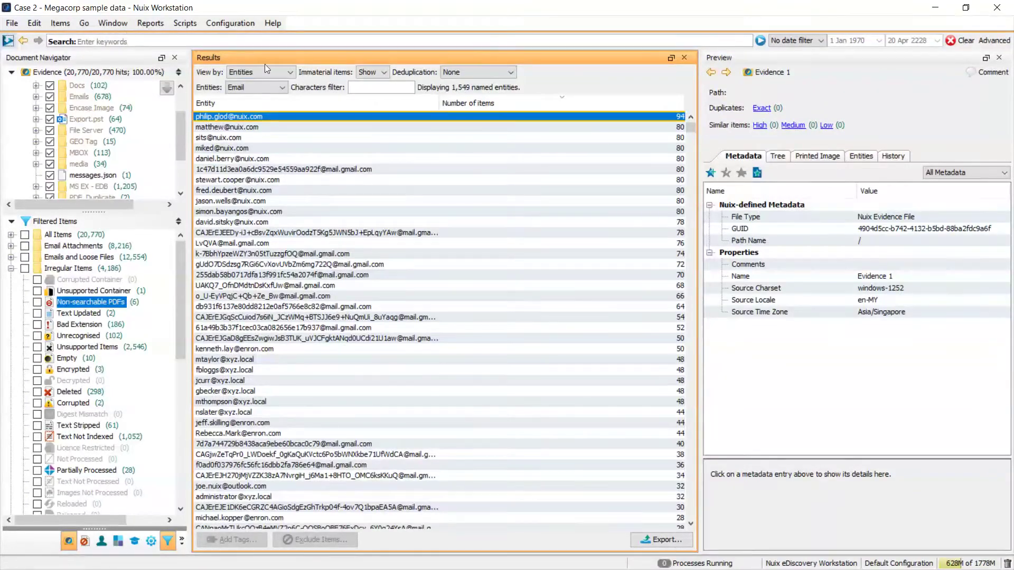
Display the Person entities, followed by the Money entities, and browse the listed amounts.
click(274, 86)
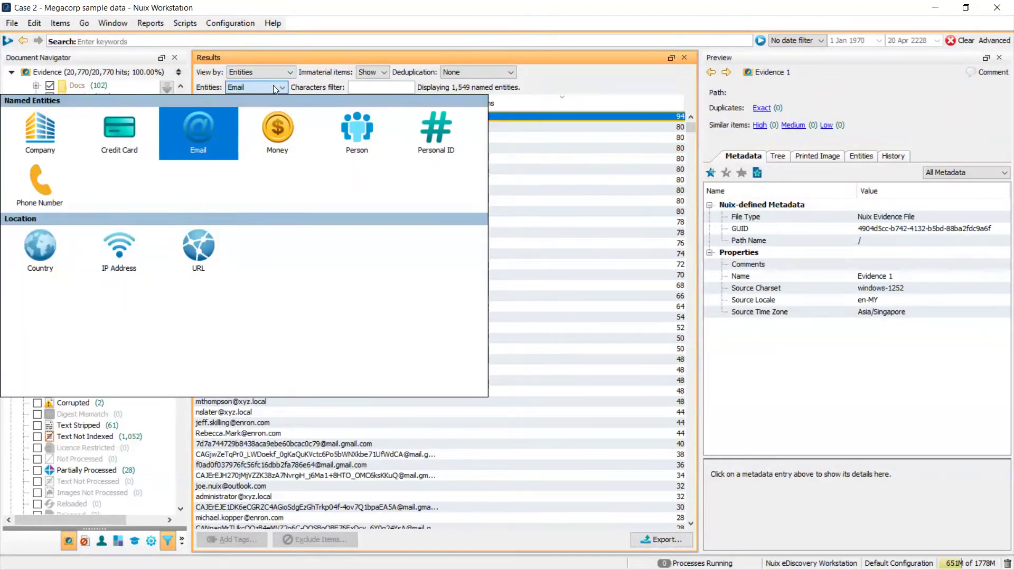
click(353, 135)
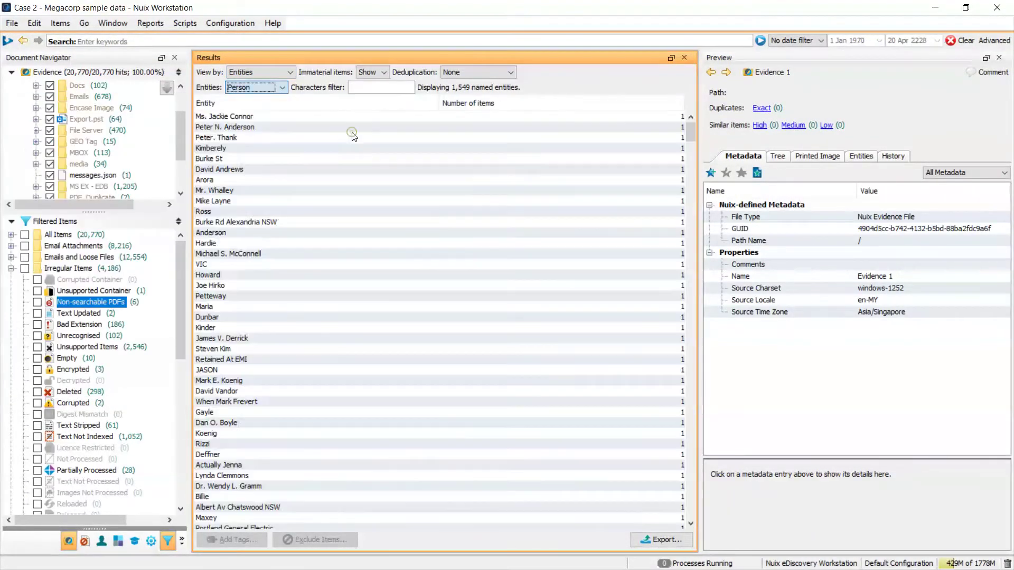
click(249, 88)
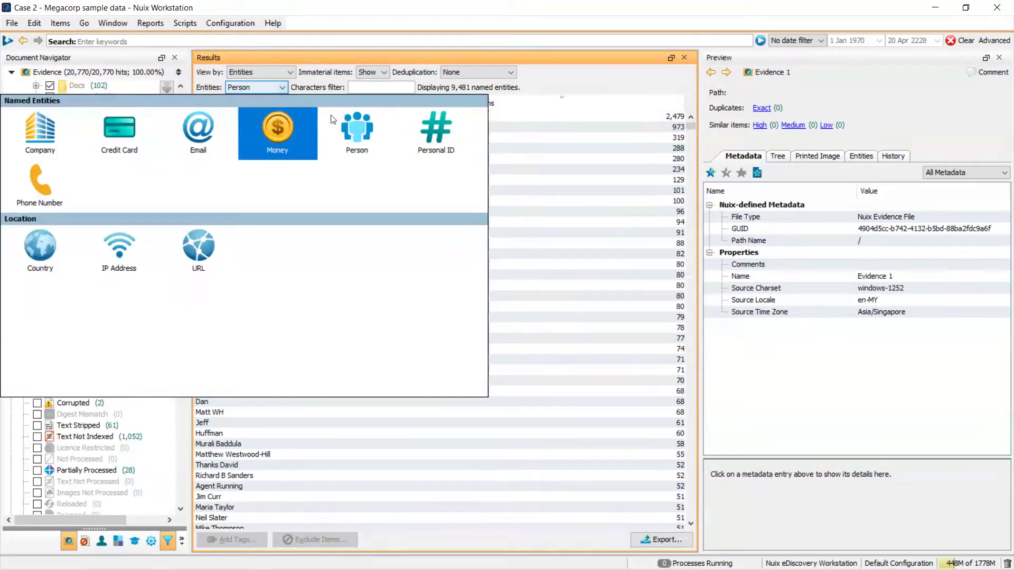
click(281, 128)
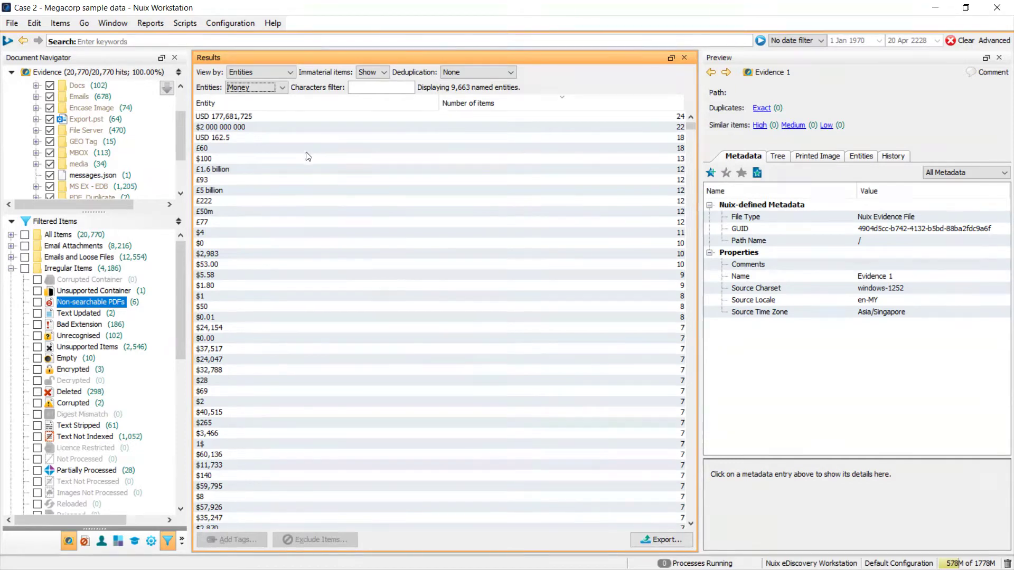
scroll(304, 210, down, 5)
scroll(302, 210, up, 2)
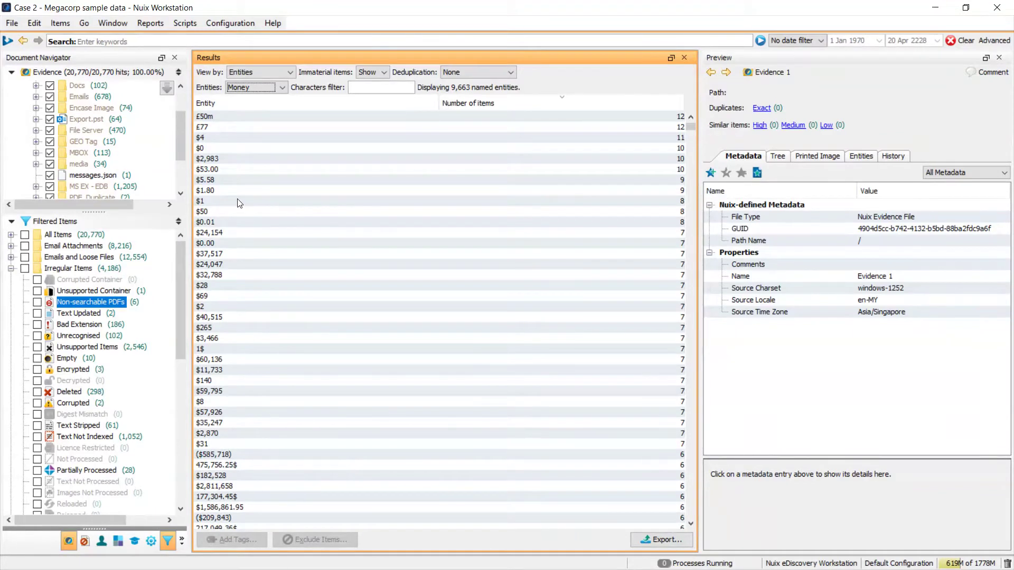
scroll(244, 201, up, 3)
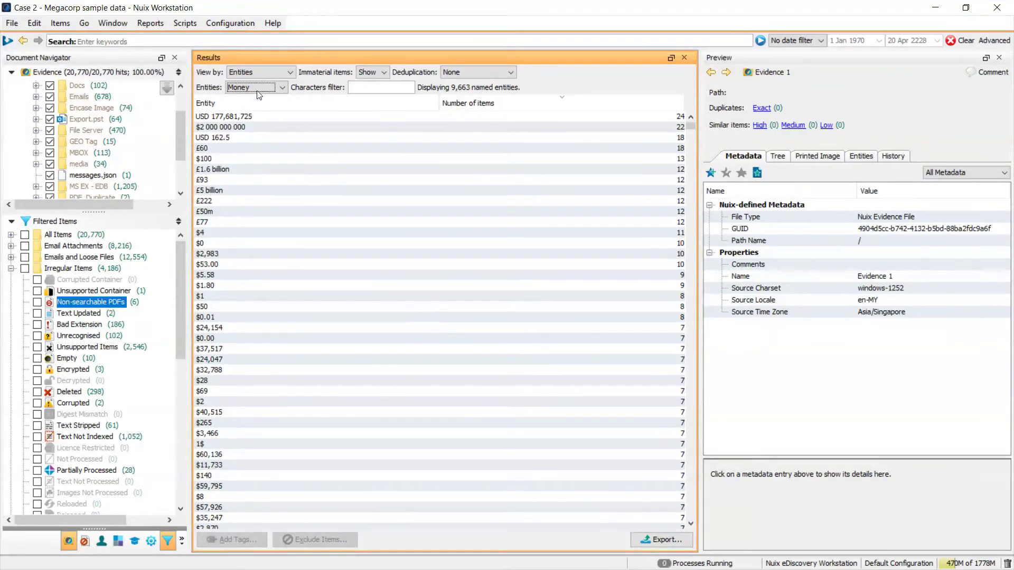
click(256, 75)
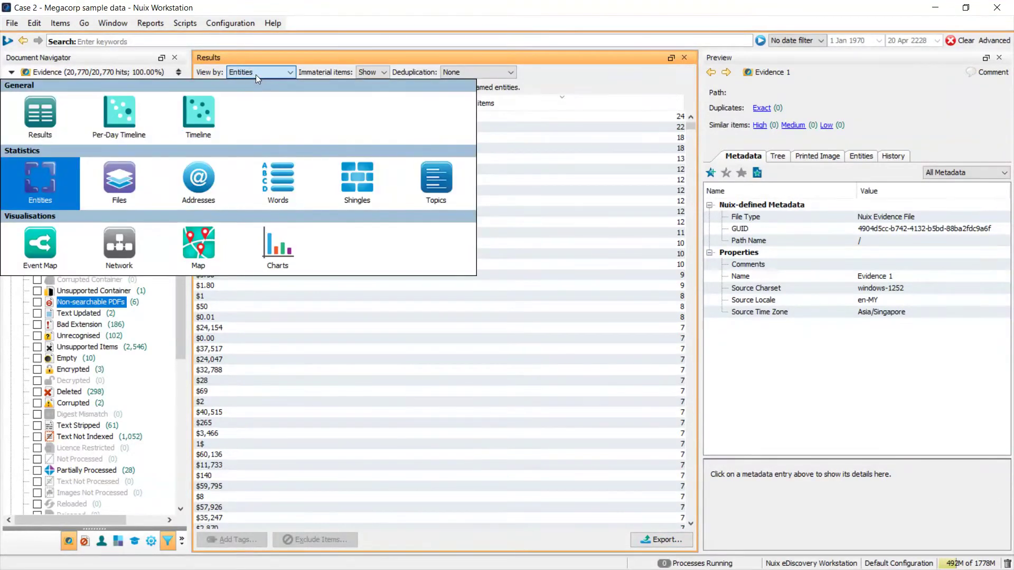
click(256, 74)
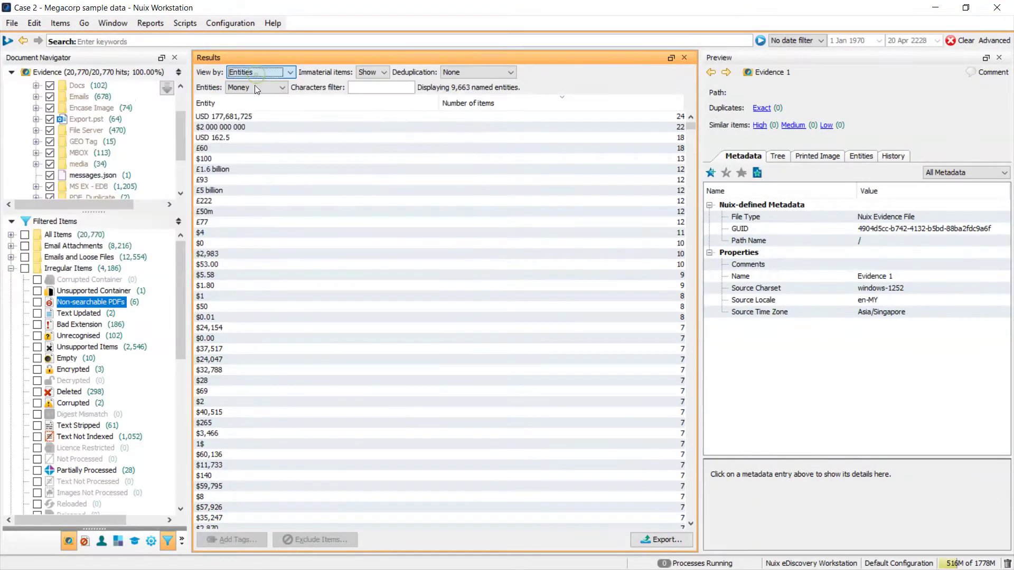
click(256, 86)
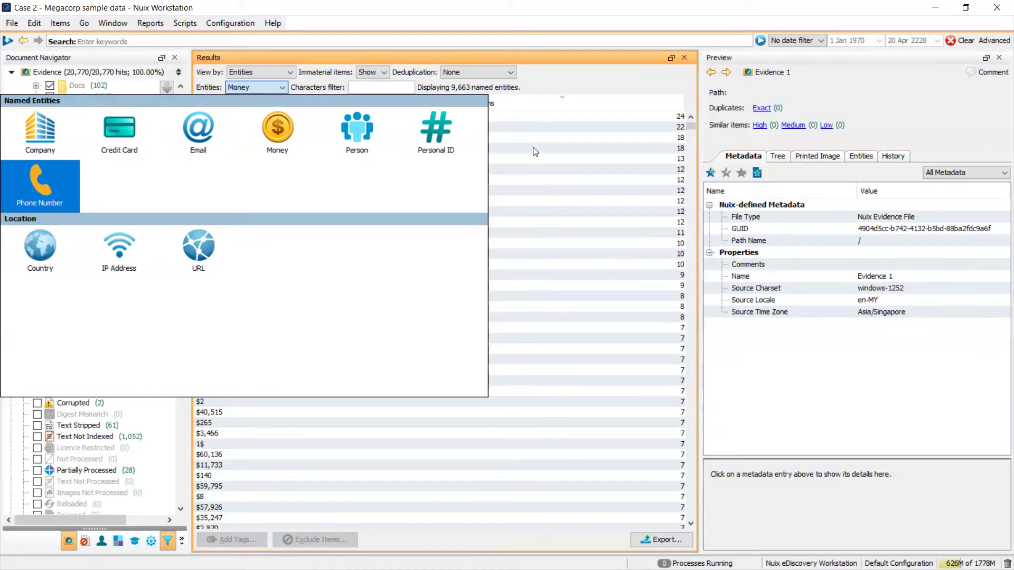
click(586, 81)
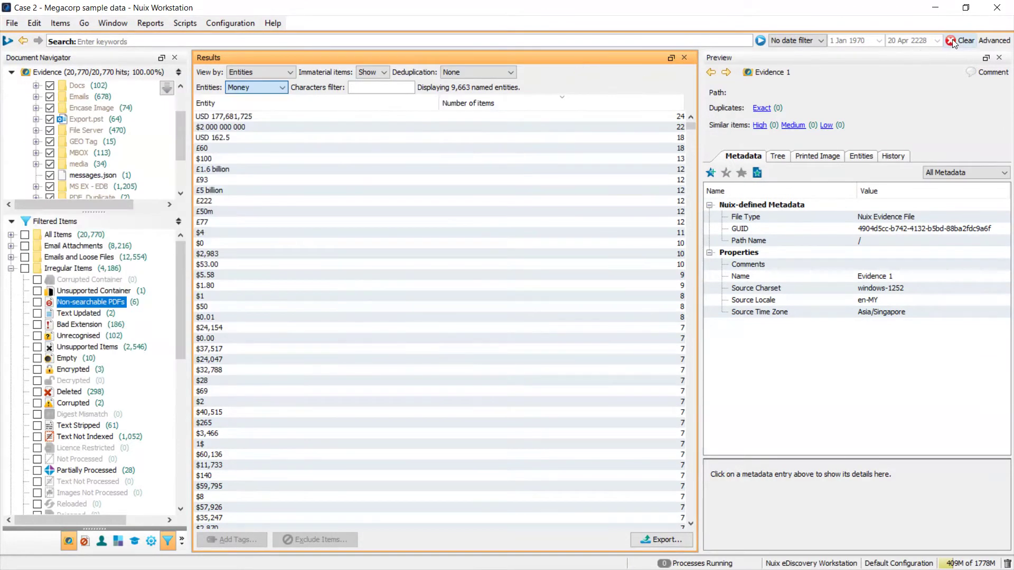
Return to the plain results list, clear the current search, and search for items by the sender's first name using the from: field.
click(290, 71)
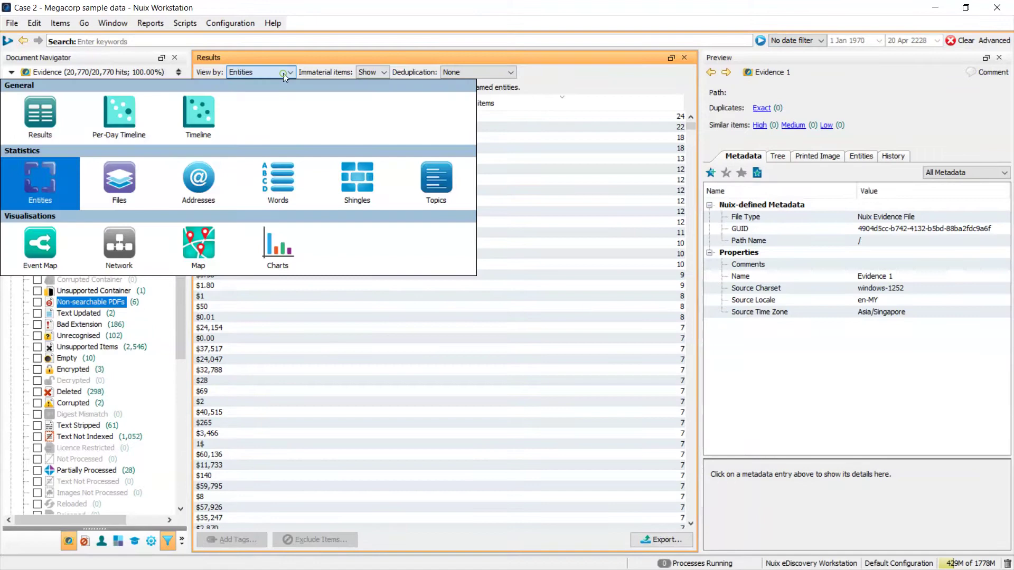
click(38, 122)
click(956, 41)
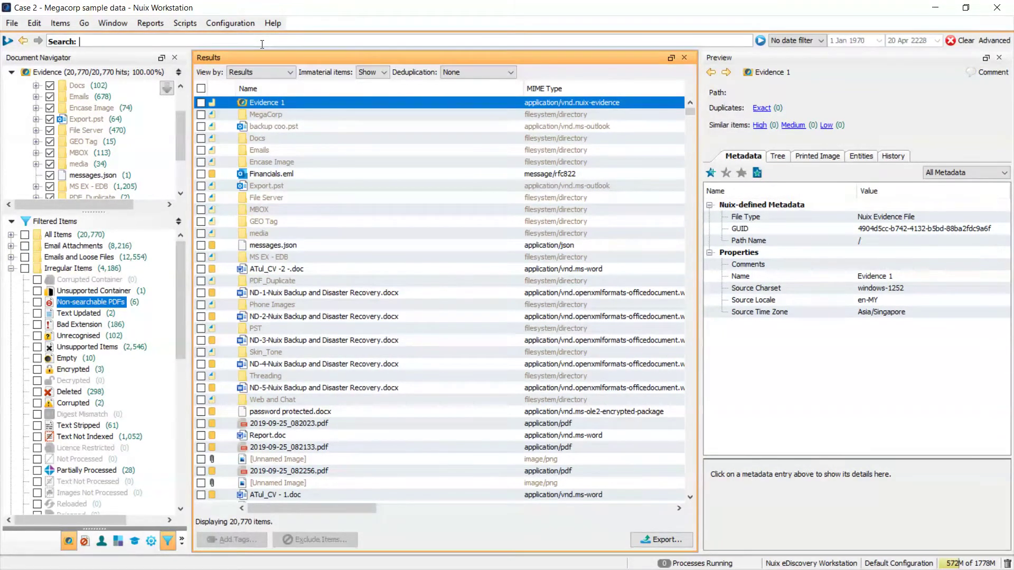
text(from:george)
key(Return)
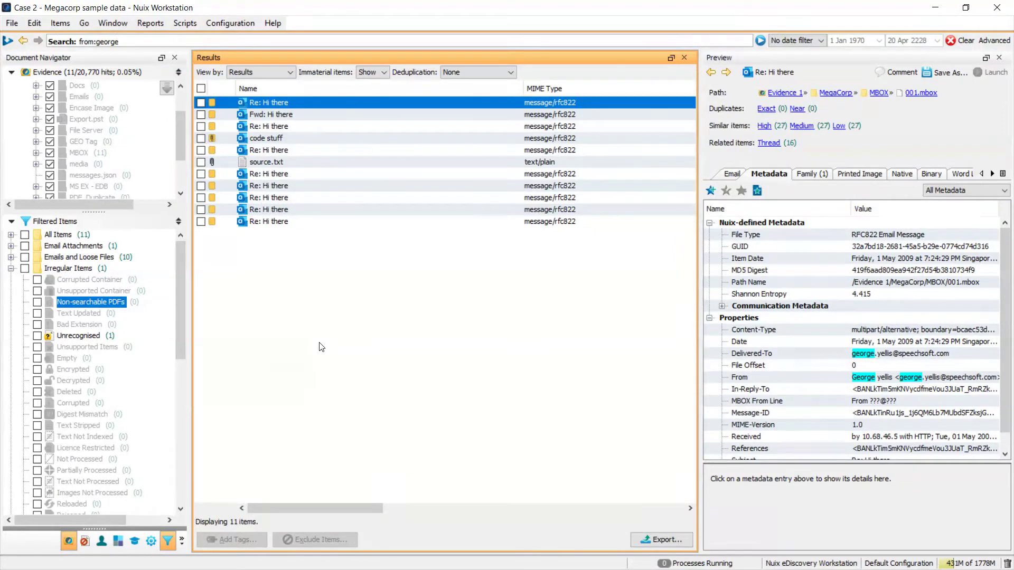
Read the first result's email content, and open its related thread items in a separate workbench.
click(730, 174)
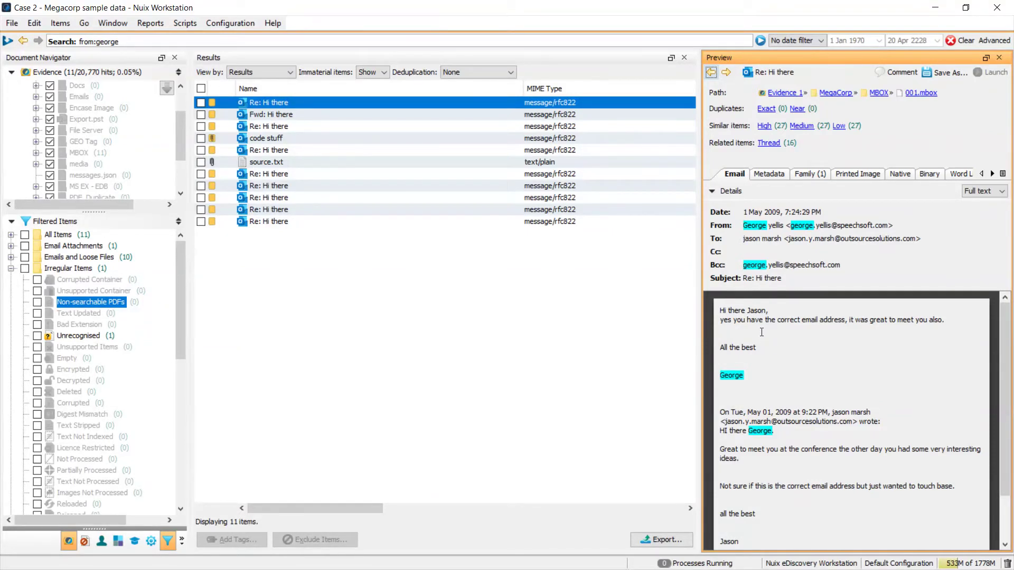
scroll(761, 332, down, 2)
scroll(785, 436, up, 2)
click(768, 145)
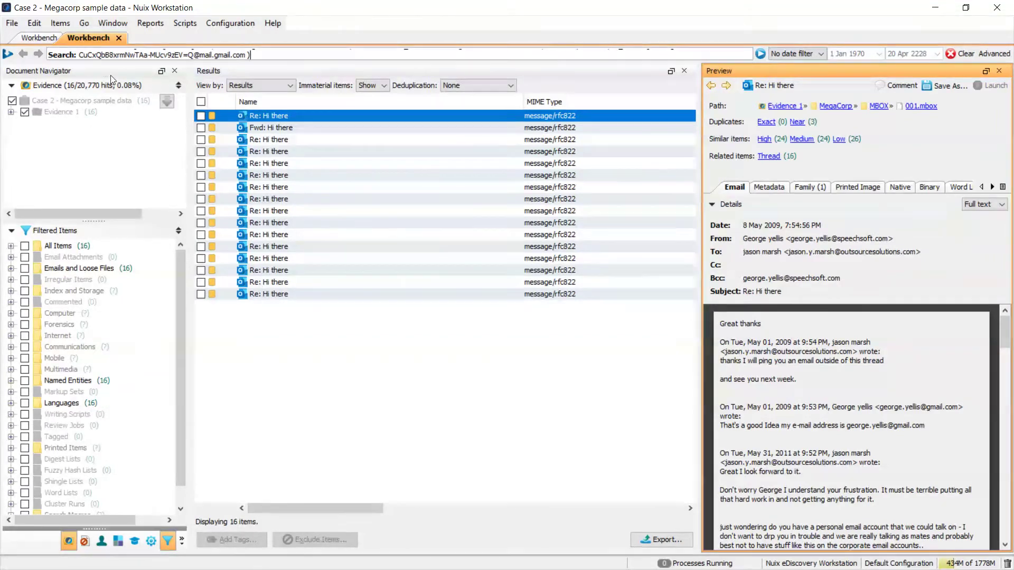
Check all items in the thread and display them as an Event Map.
click(201, 101)
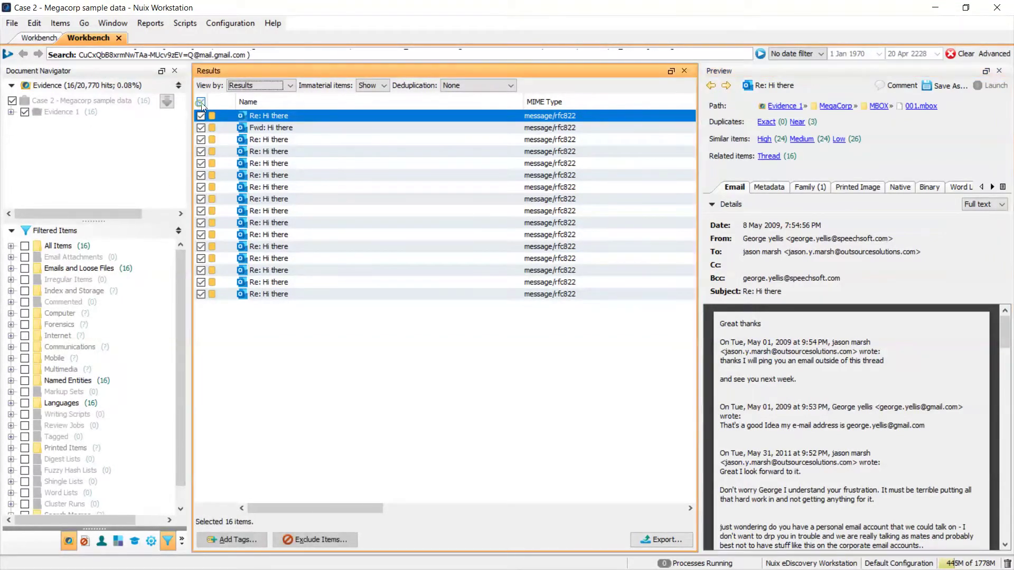
click(243, 87)
click(393, 427)
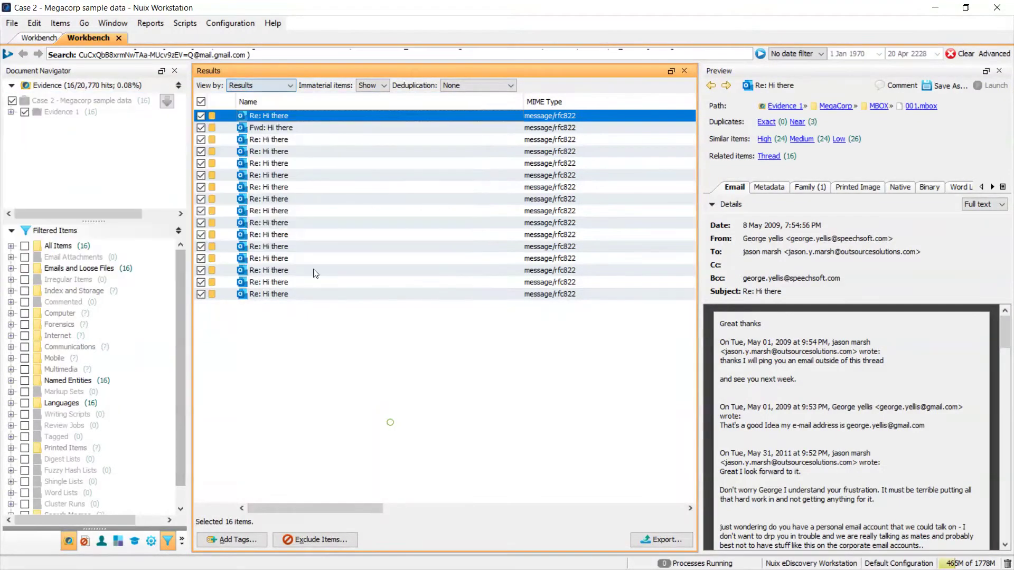
click(258, 83)
click(45, 257)
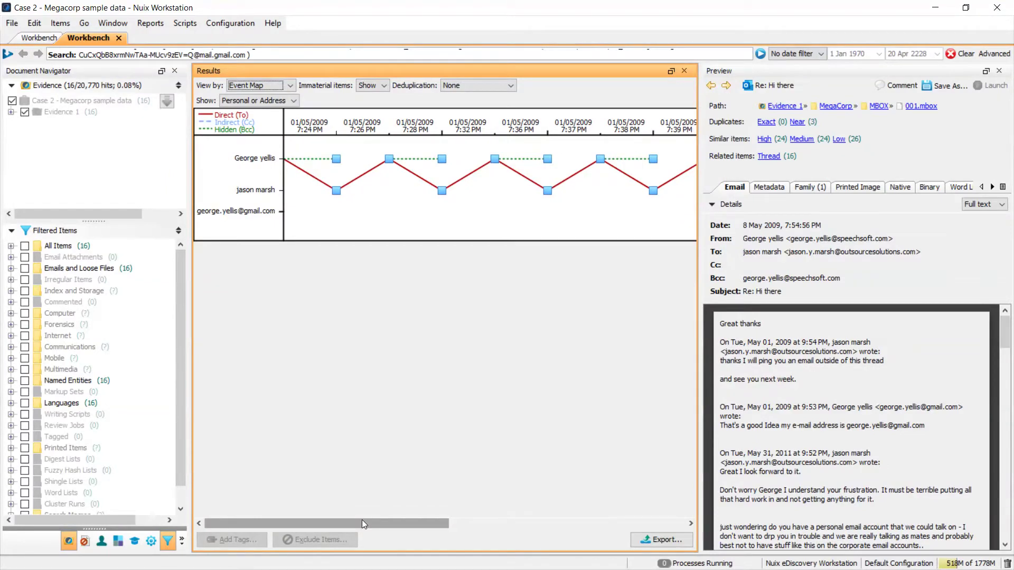
Examine the first two messages on the Event Map, viewing the 7:24 PM and 7:26 PM emails in the preview.
drag(362, 520, 376, 515)
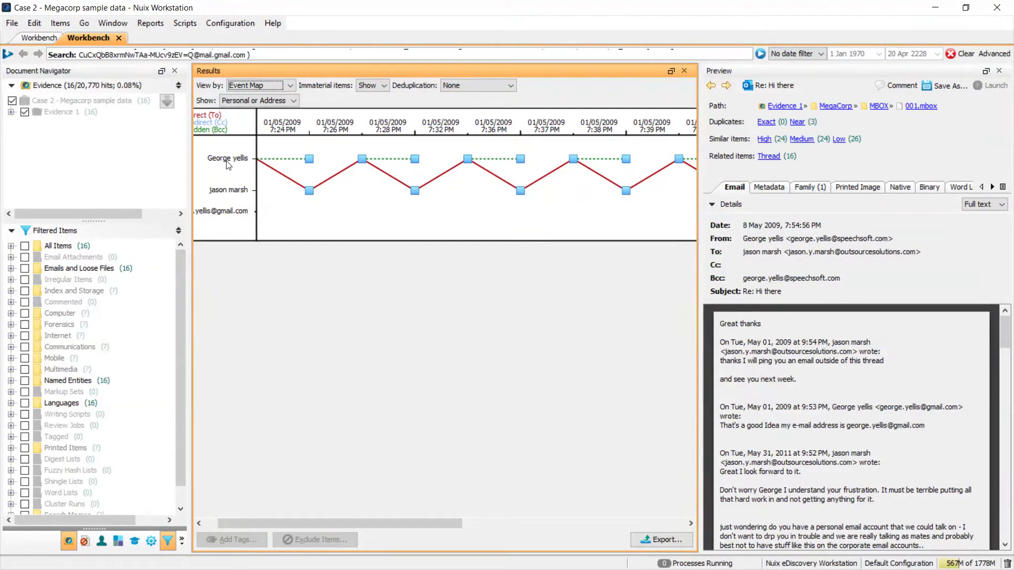
drag(364, 516, 384, 507)
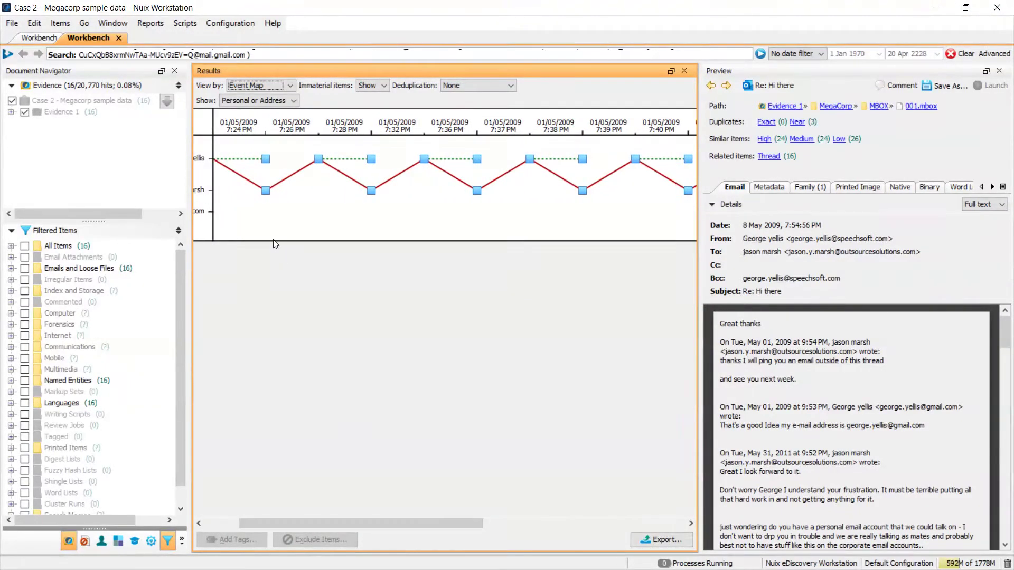
click(266, 189)
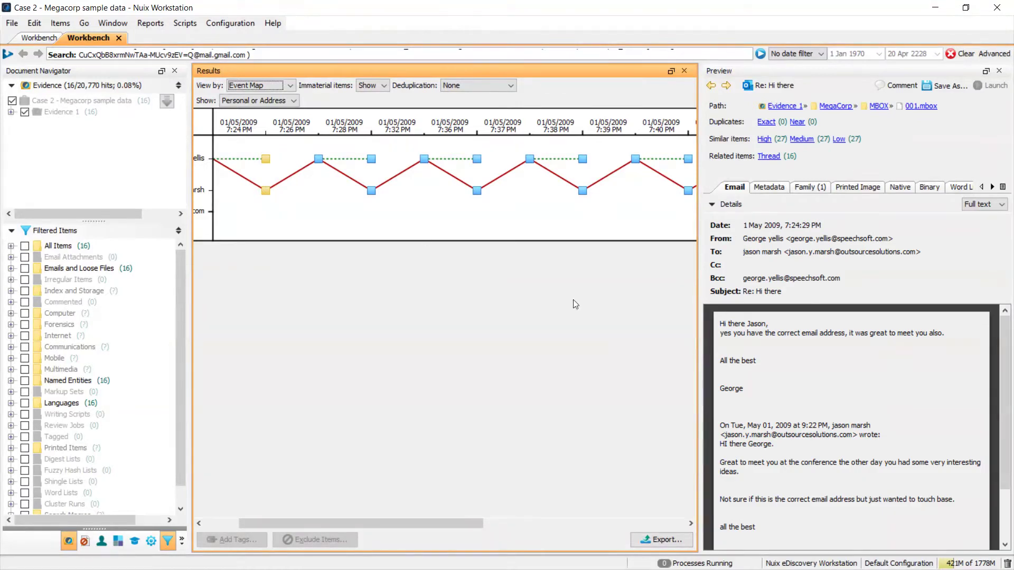
click(319, 159)
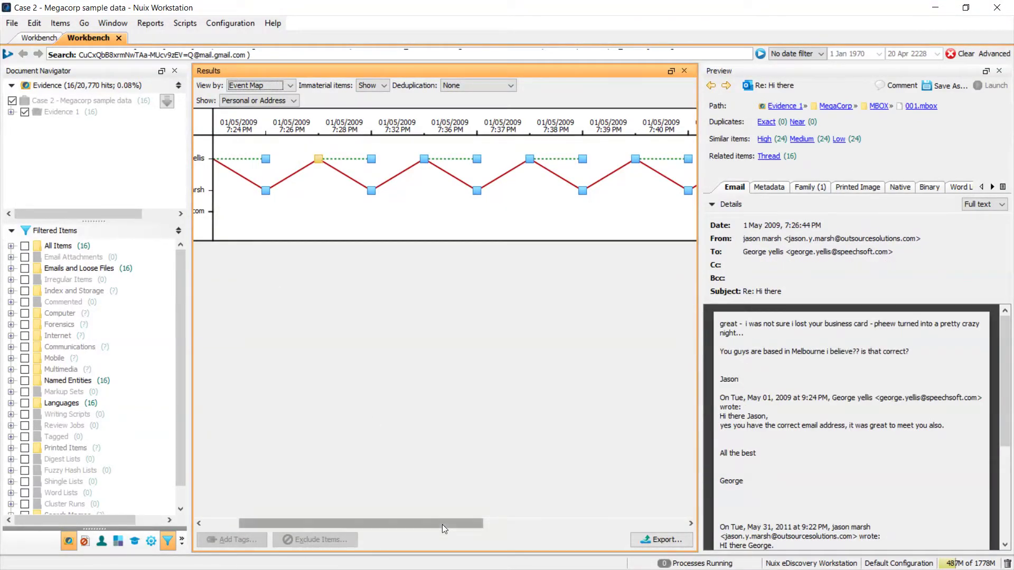
drag(442, 525, 406, 525)
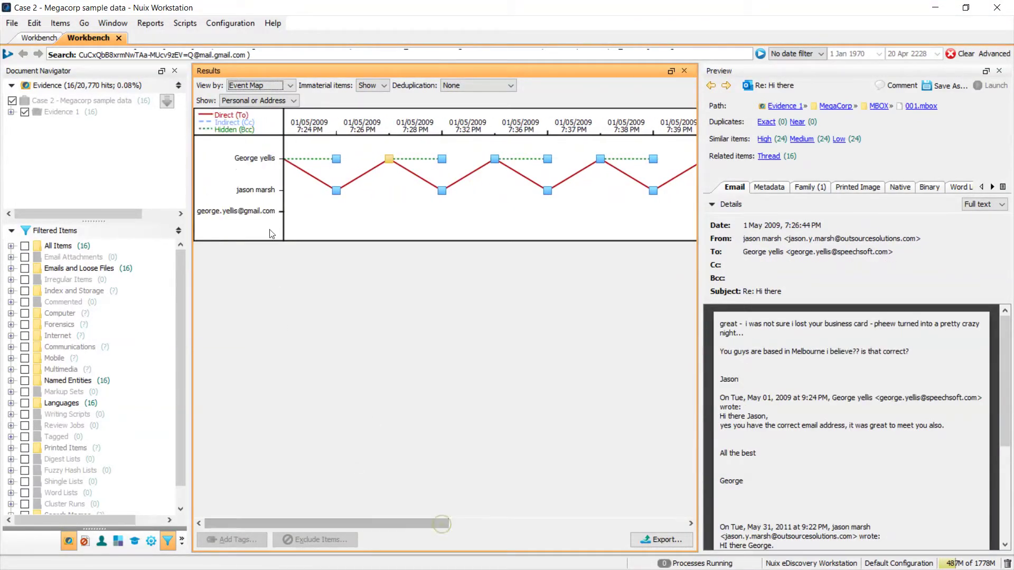
click(336, 191)
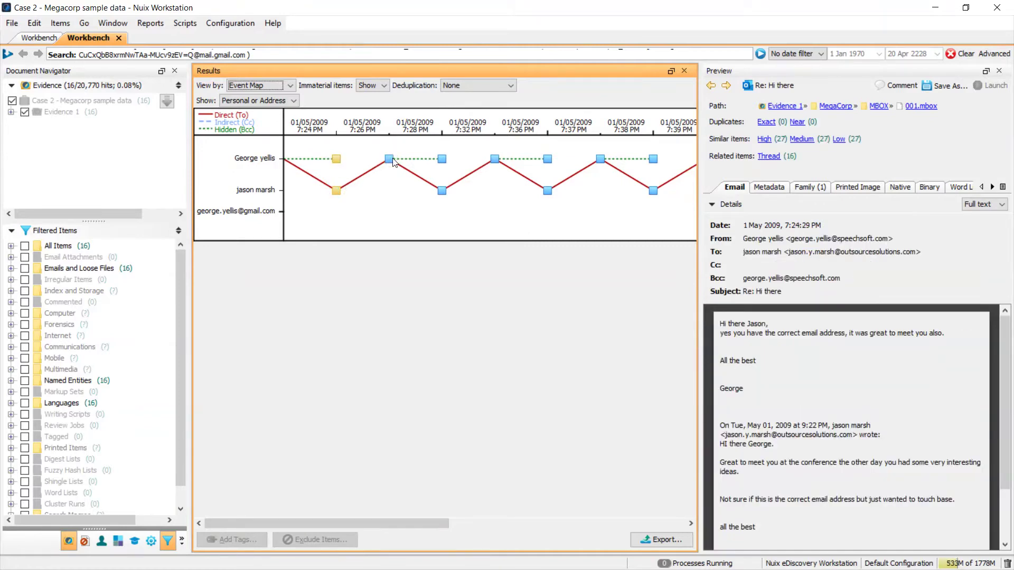
click(389, 158)
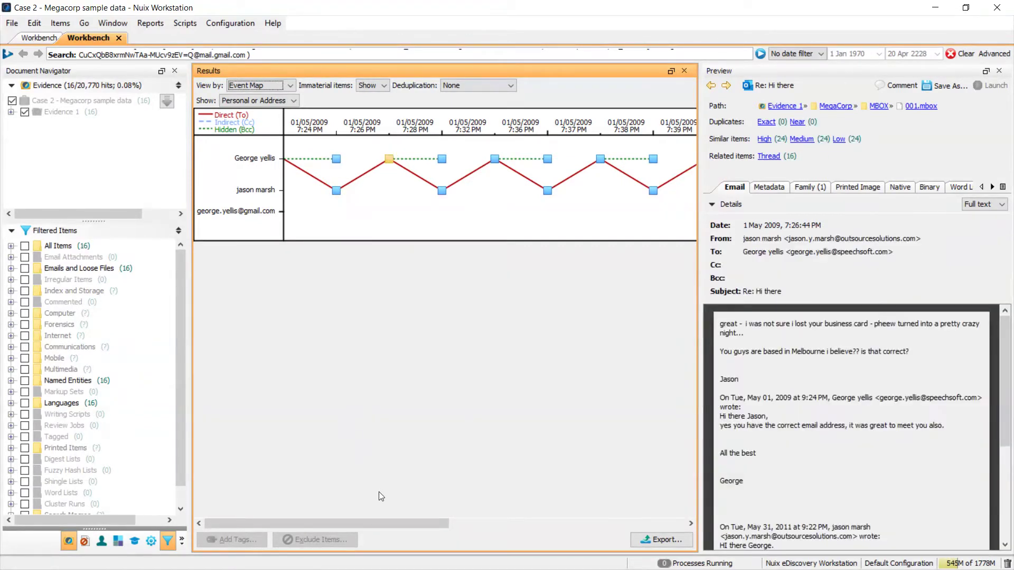
Follow the Event Map to its end and read the final forwarded message sent to the personal email address.
drag(394, 524, 296, 525)
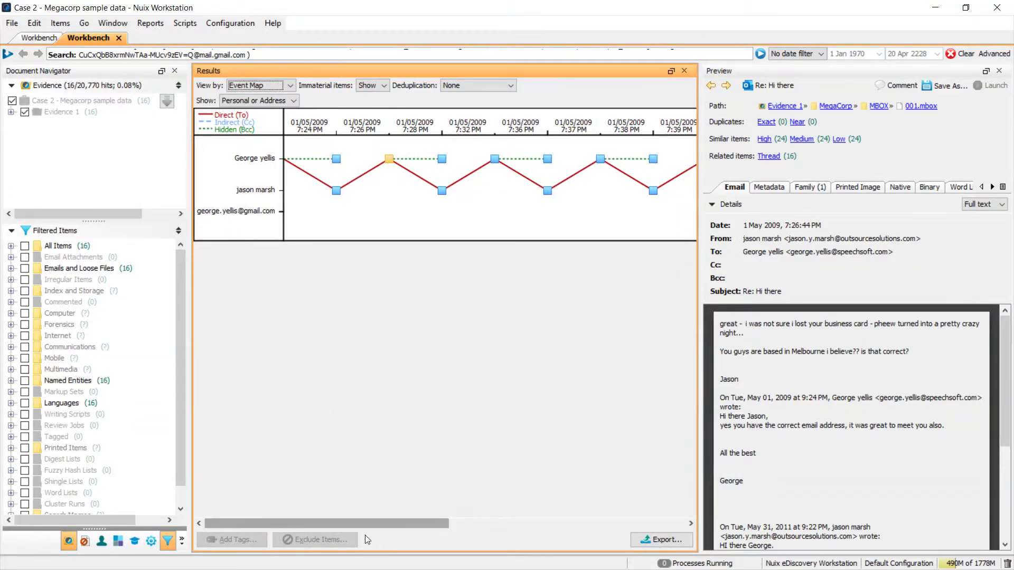
drag(360, 524, 616, 523)
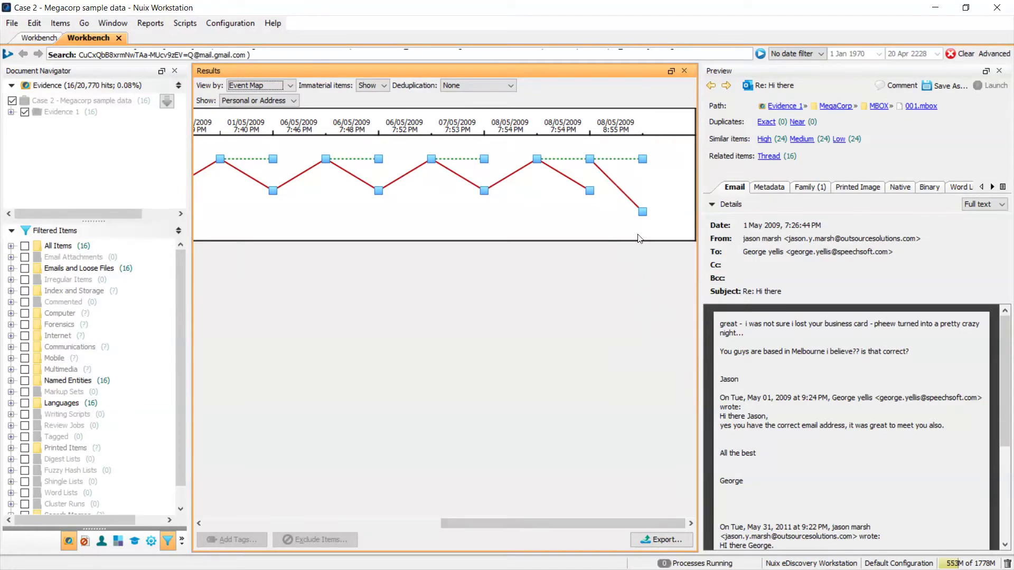
click(642, 212)
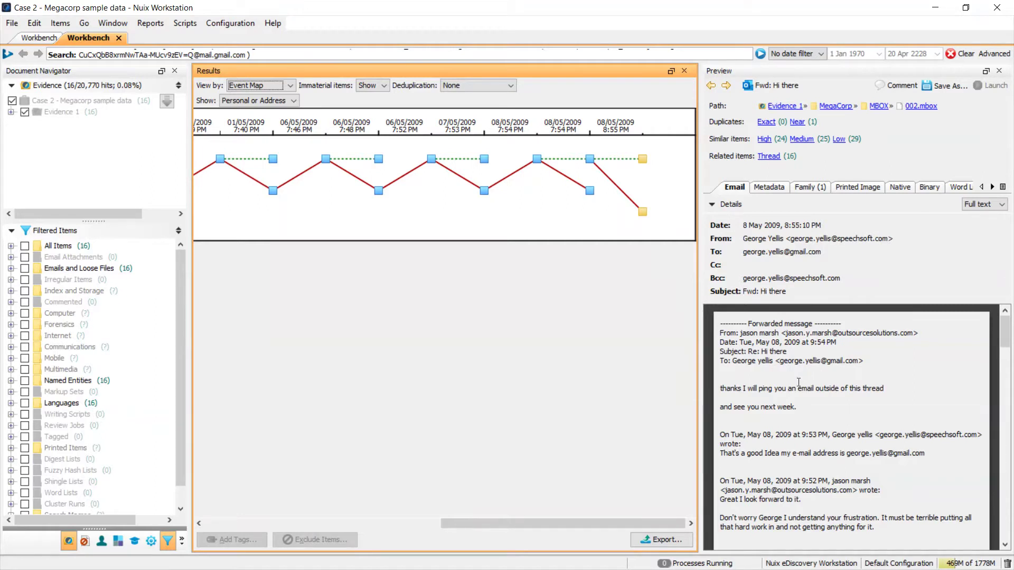
scroll(791, 383, down, 3)
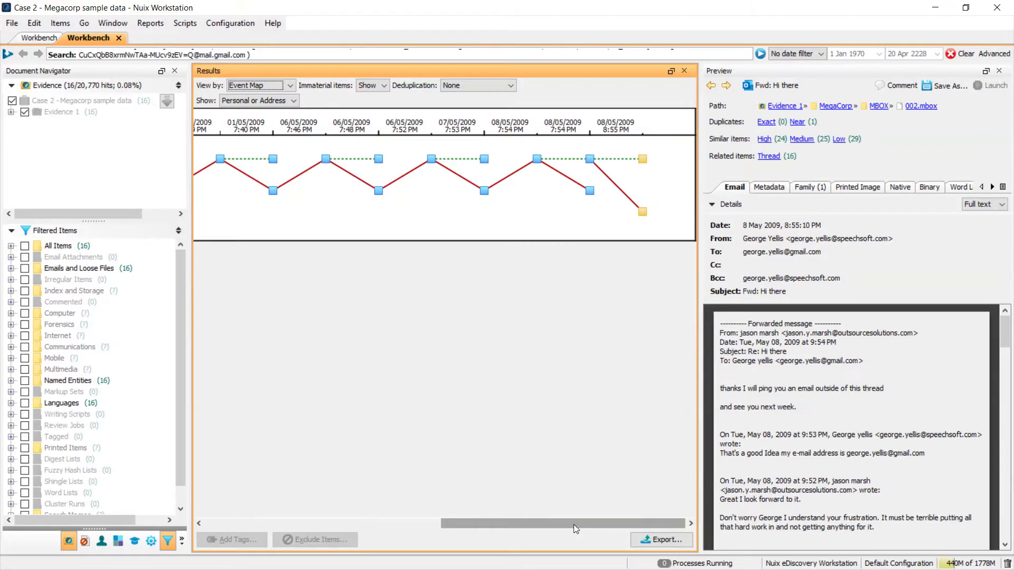
drag(570, 523, 330, 520)
Display the thread as a Network diagram and inspect the central correspondent's node and the personal email address node.
click(262, 87)
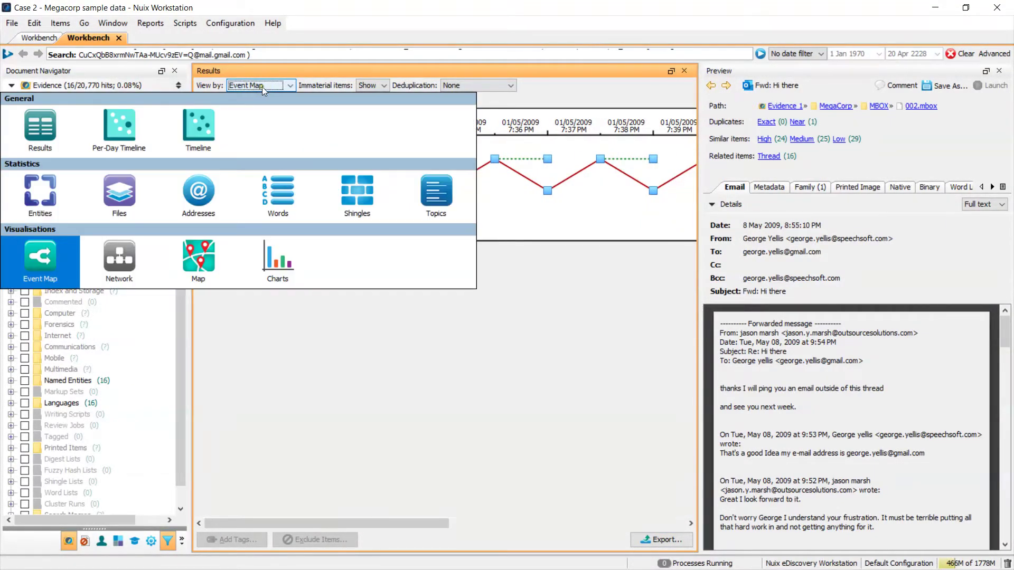
click(137, 244)
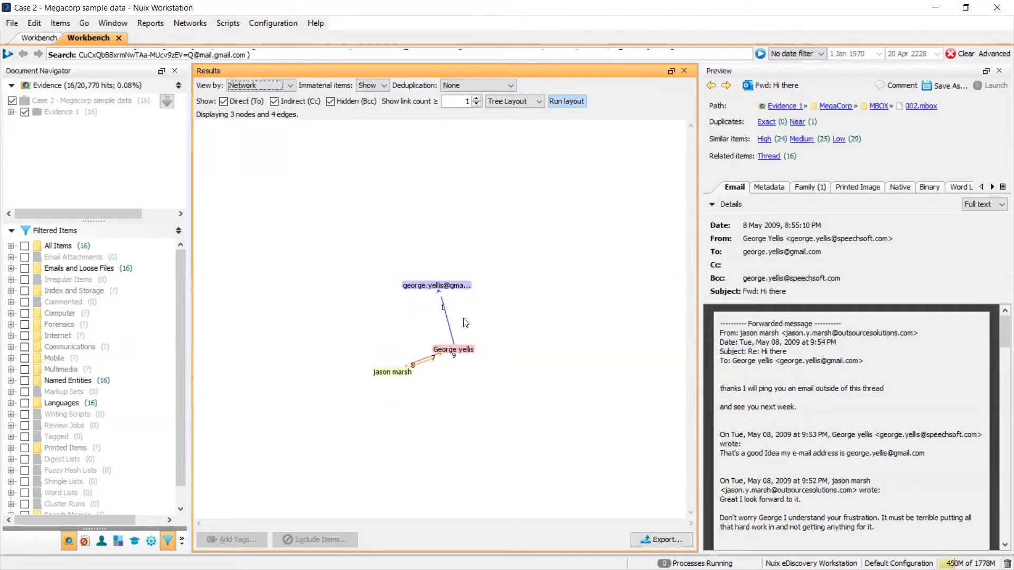
click(455, 350)
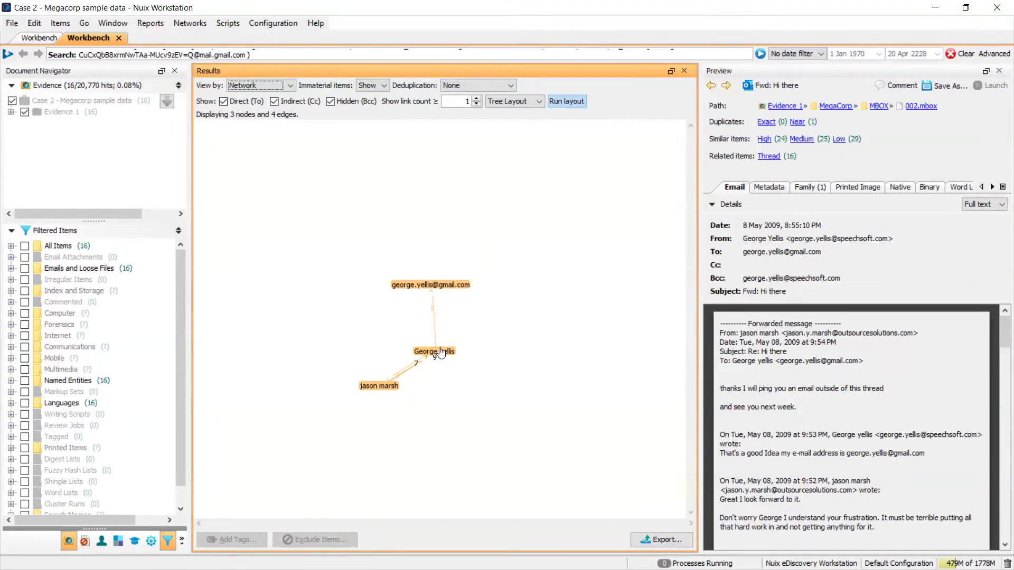
click(430, 289)
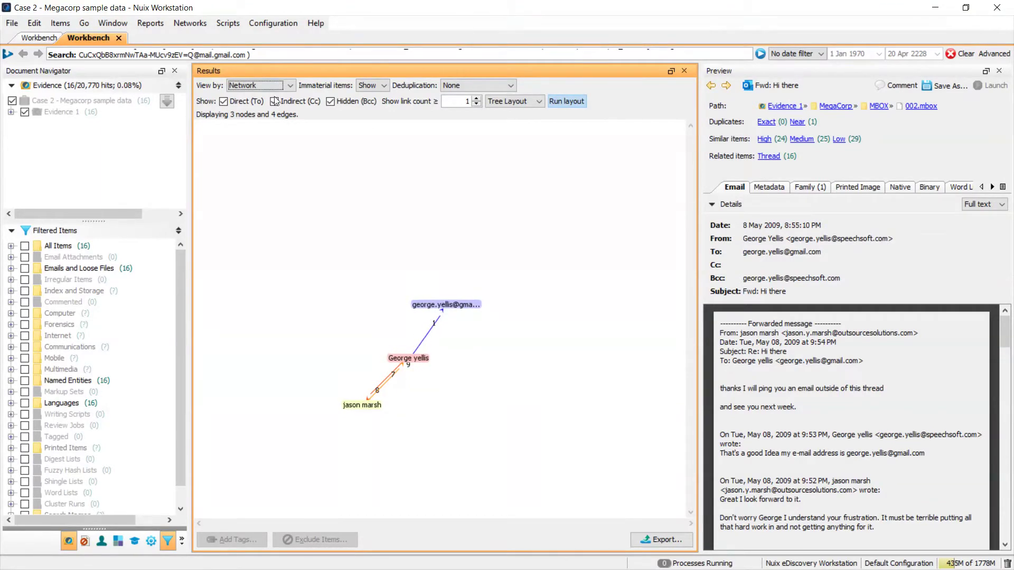
Switch back to the Results view and clear the thread search to list all case items.
click(260, 86)
click(40, 129)
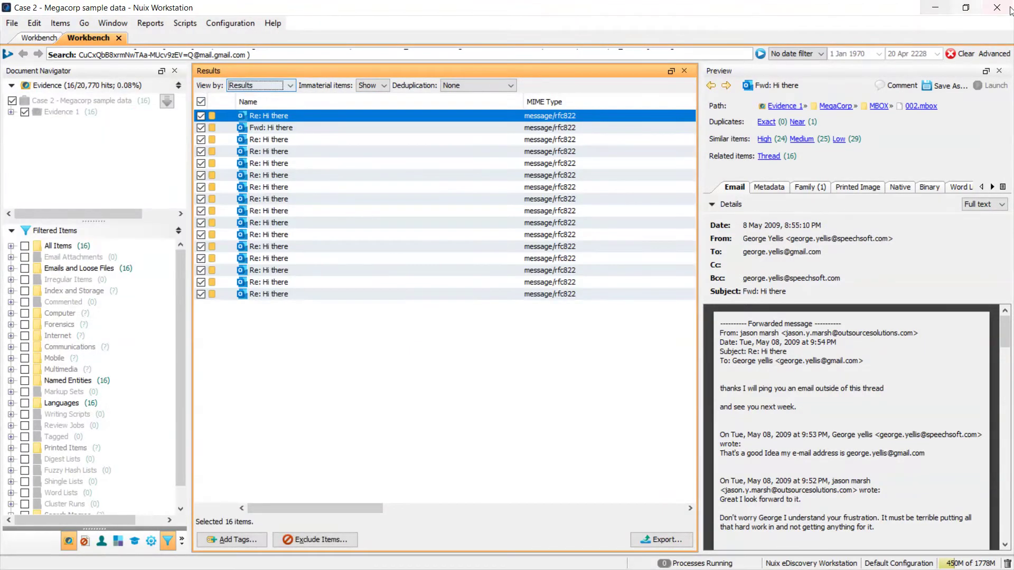
click(962, 54)
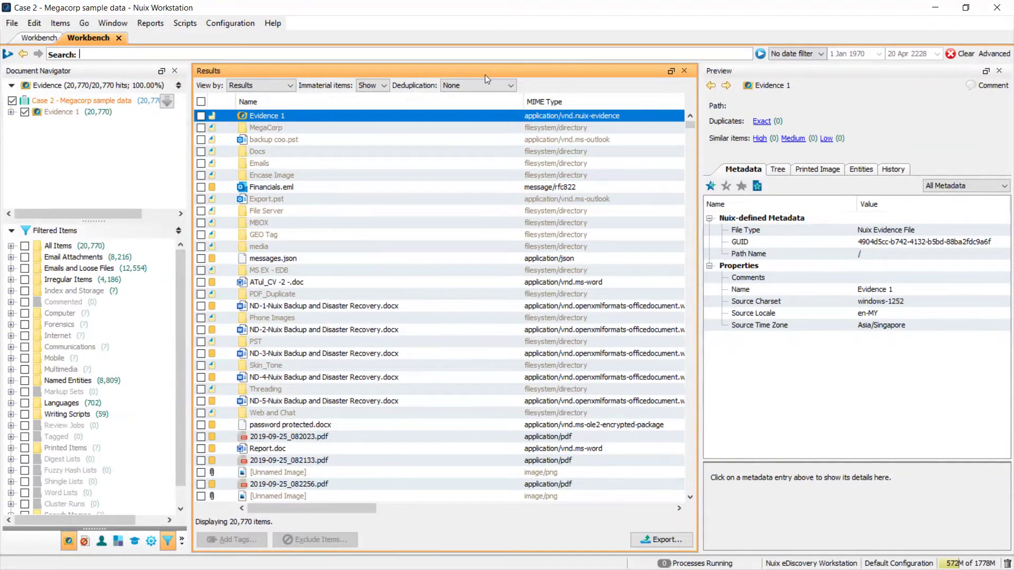
Display the Files statistics for the whole case and review the processed, corrupted, encrypted and deleted counts by file type.
click(286, 86)
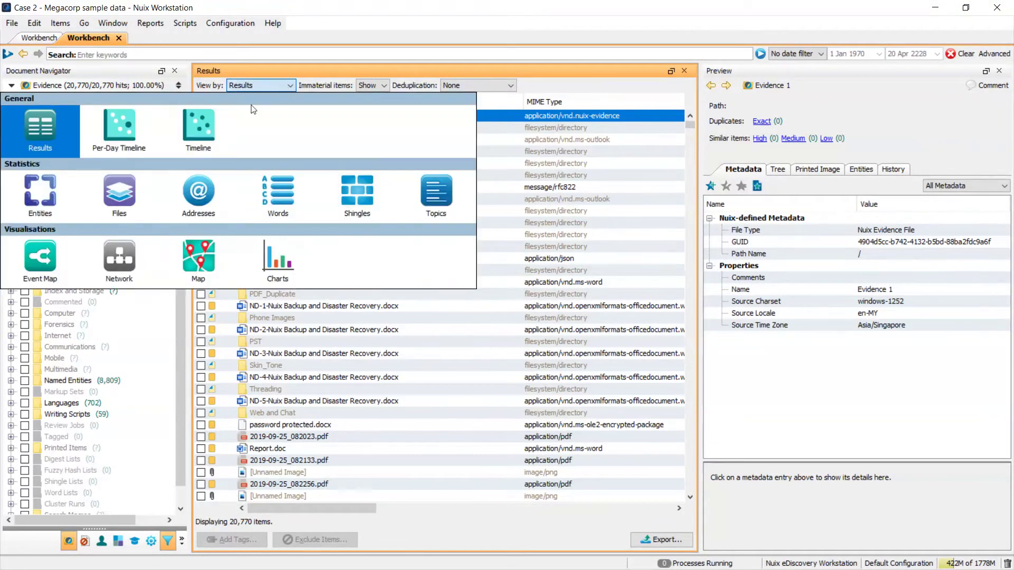
click(128, 193)
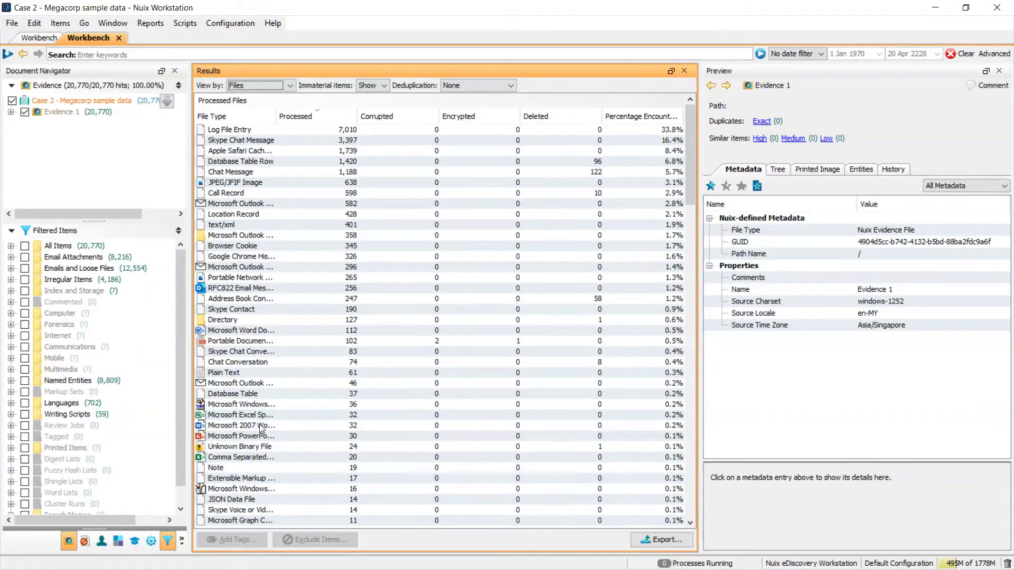
scroll(259, 423, down, 7)
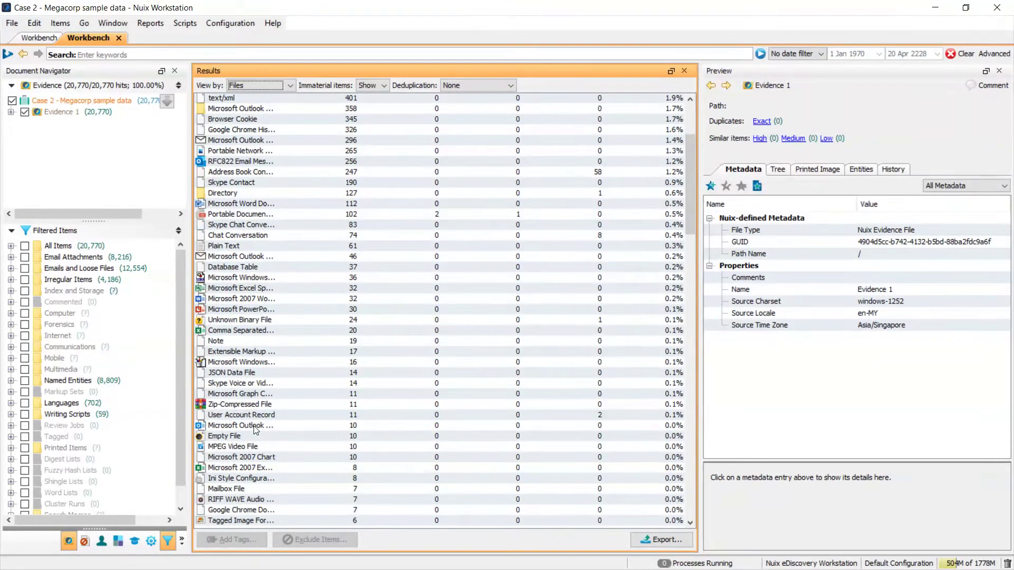
scroll(244, 435, up, 7)
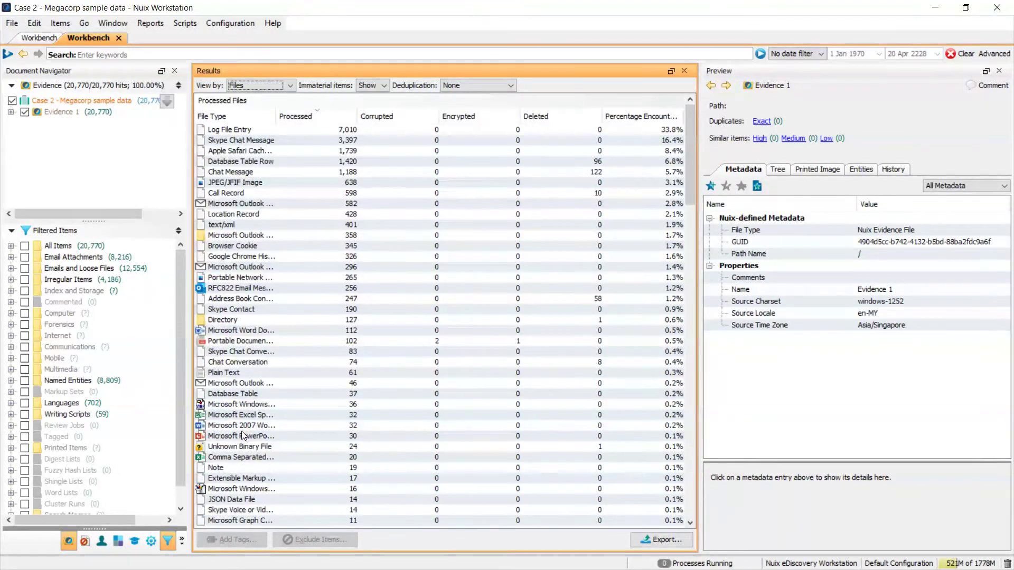
scroll(245, 427, down, 6)
scroll(244, 426, up, 5)
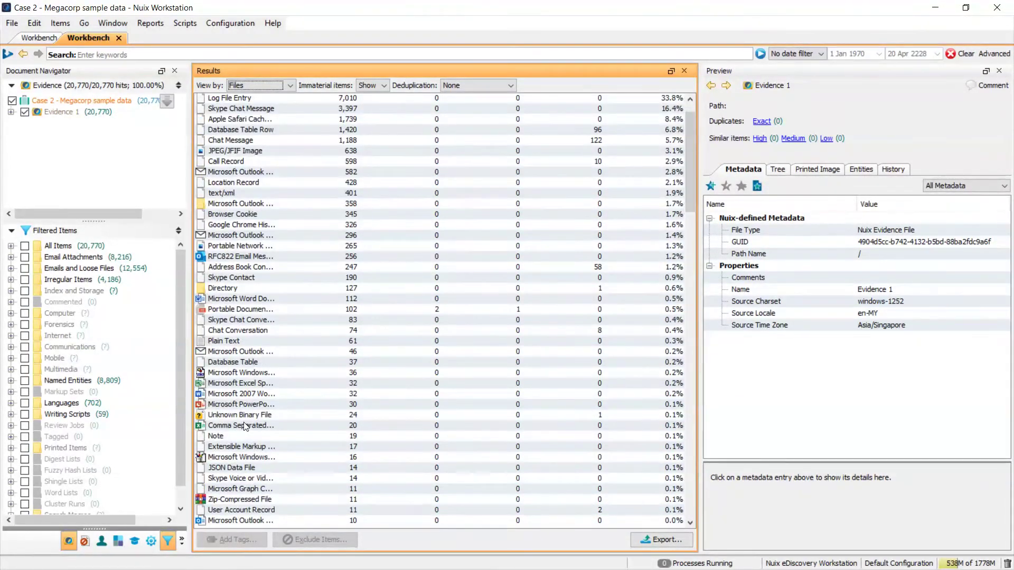
scroll(246, 427, up, 1)
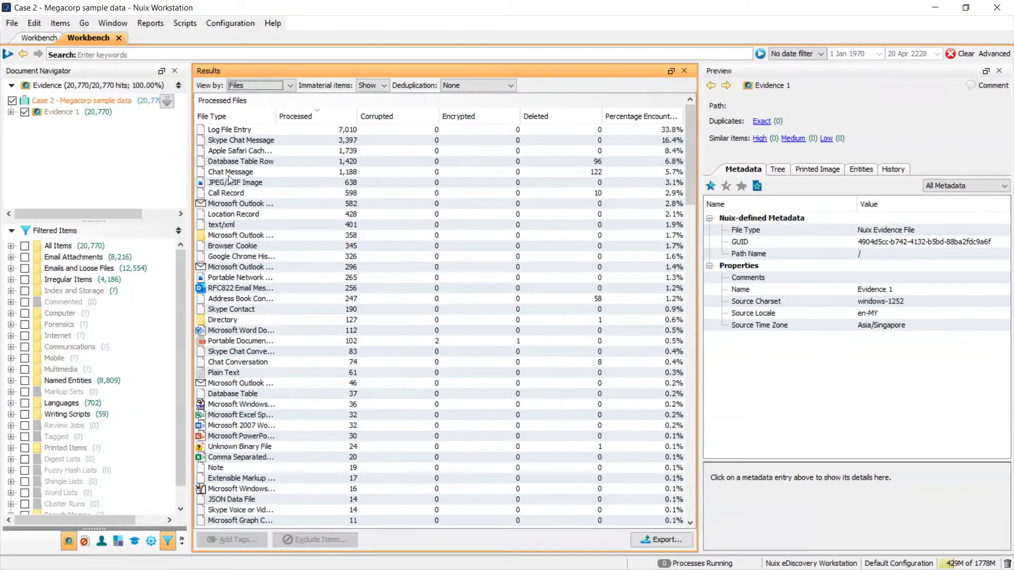
Display the Words statistics and browse the most frequent words, ending back at the start of the list.
click(239, 88)
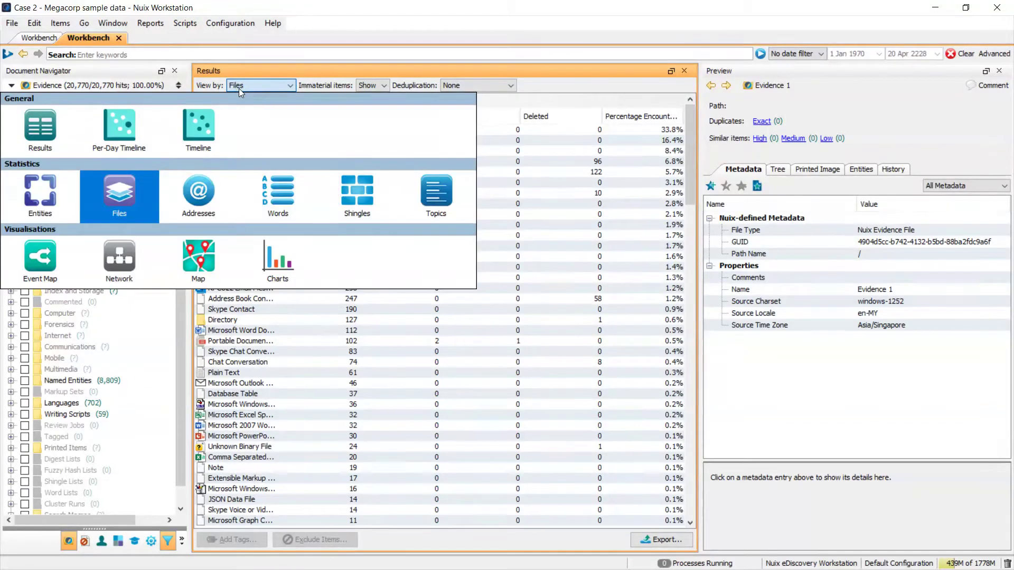
click(289, 184)
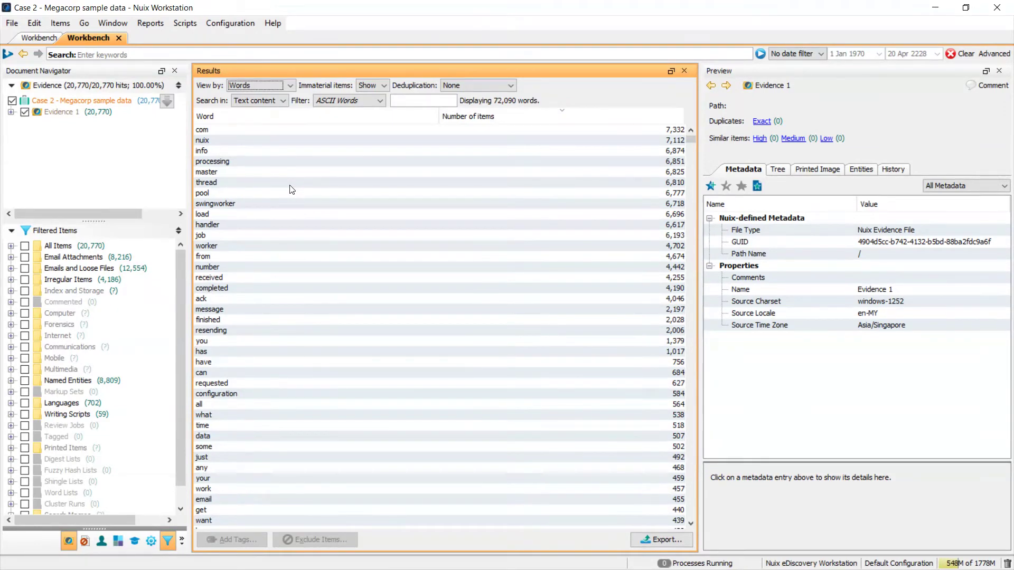
scroll(290, 236, down, 2)
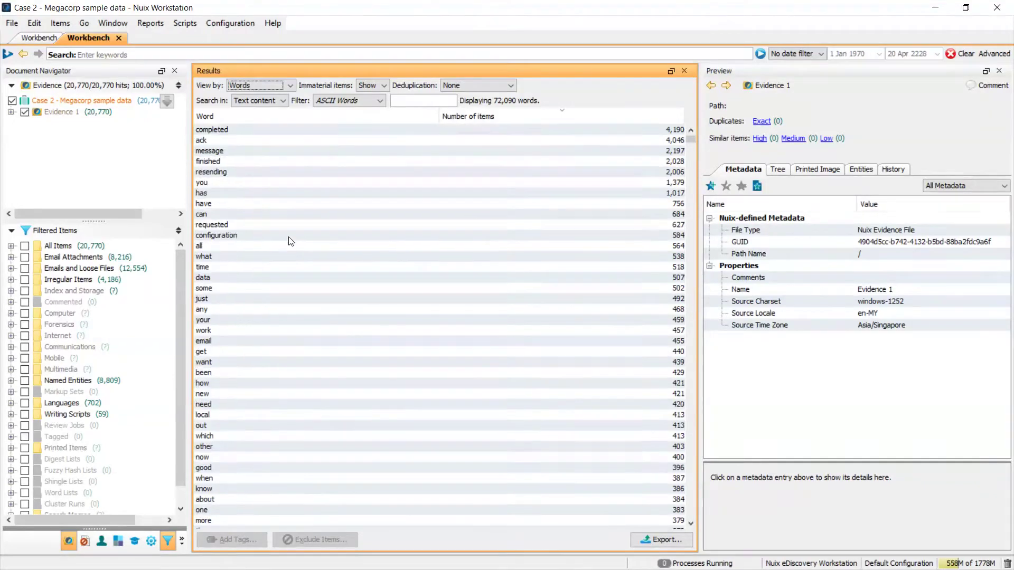
scroll(289, 241, up, 2)
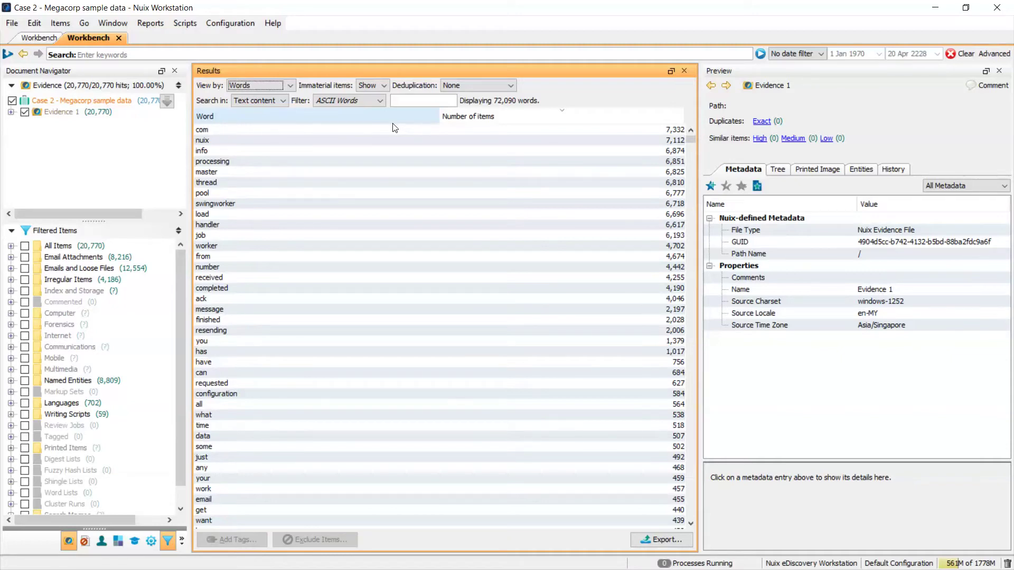
Skim the frequent words down and back to the start of the list, and switch the results to the Topics view.
scroll(393, 250, down, 20)
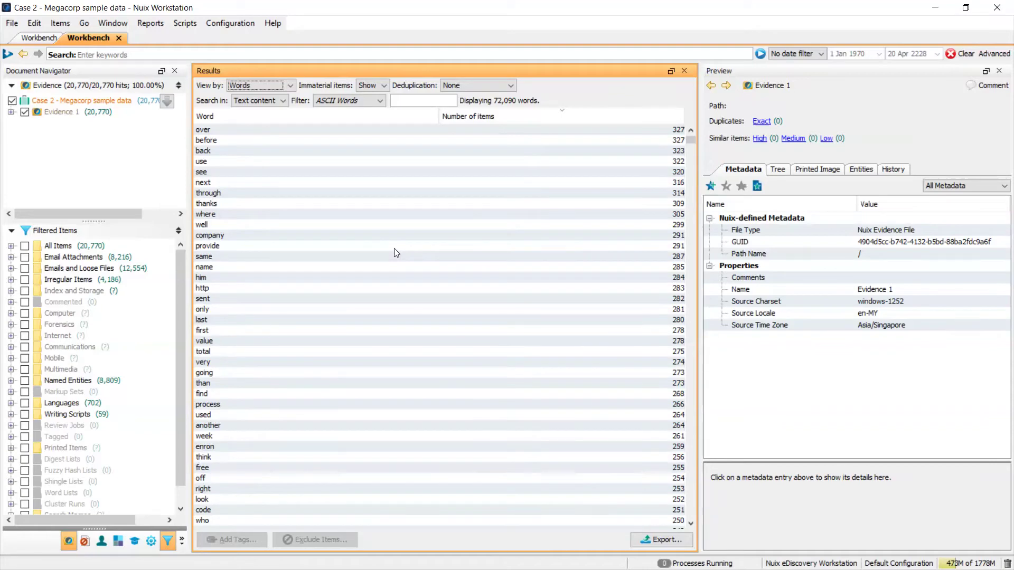
scroll(397, 253, up, 15)
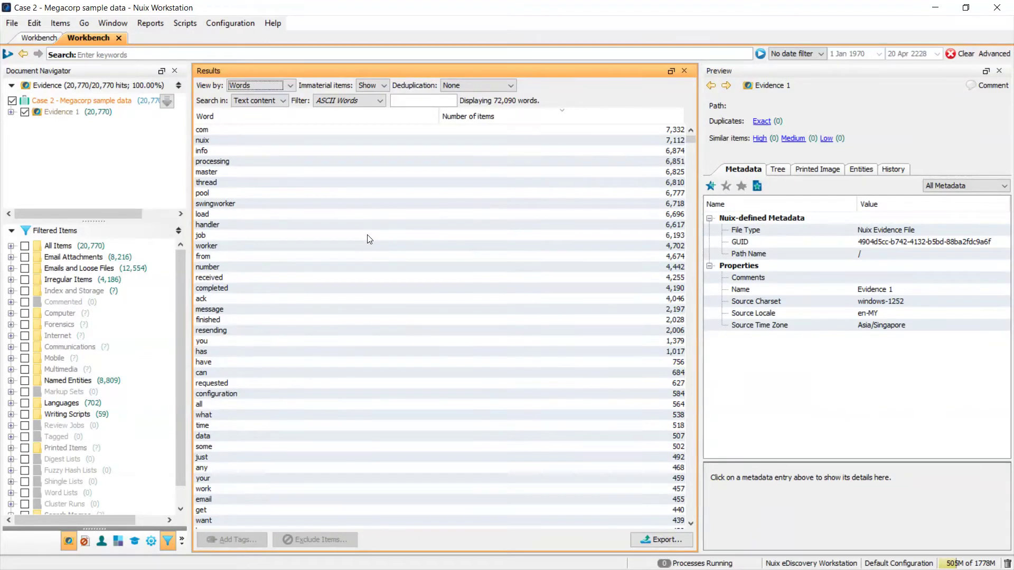
click(277, 88)
click(432, 193)
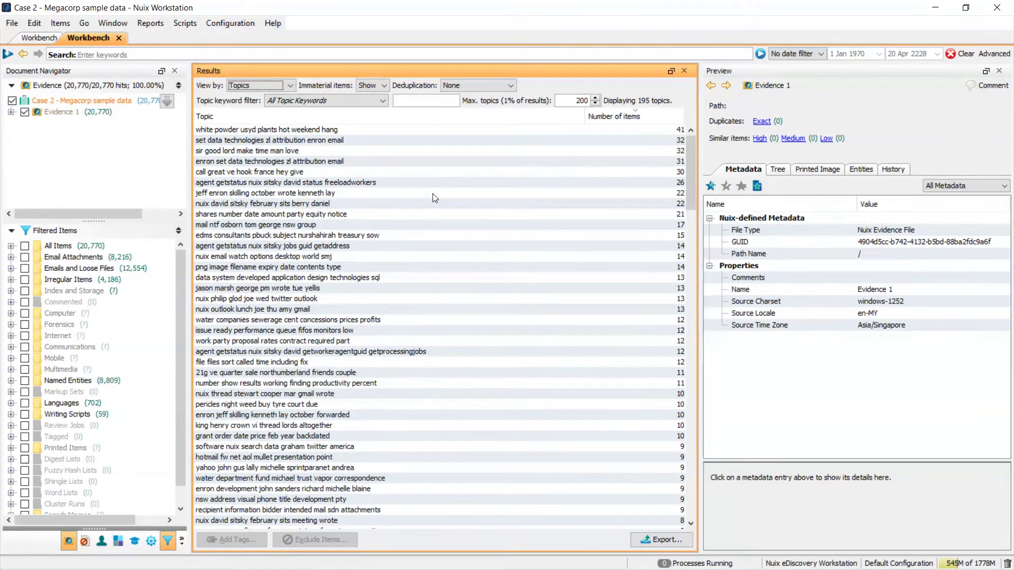
Open the emails behind the topic "water companies sewerage cent concessions prices profits", and clear that search to list all case items.
scroll(254, 200, down, 3)
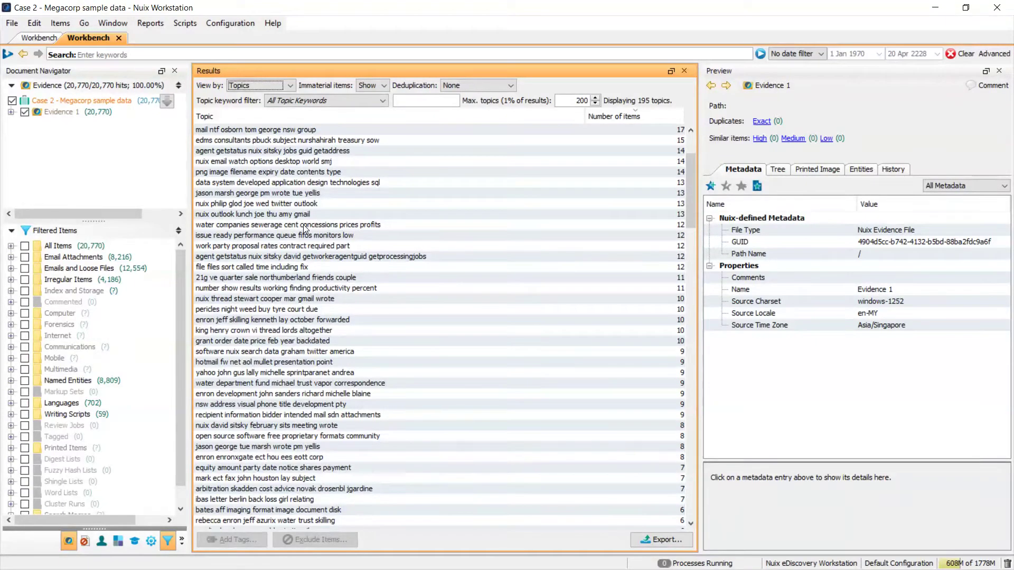
double_click(344, 224)
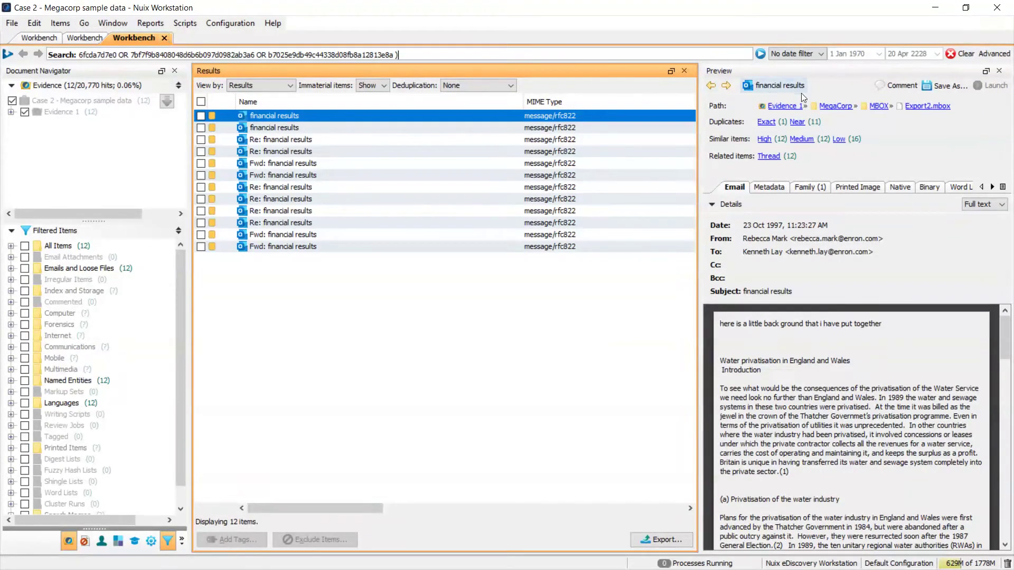
click(961, 55)
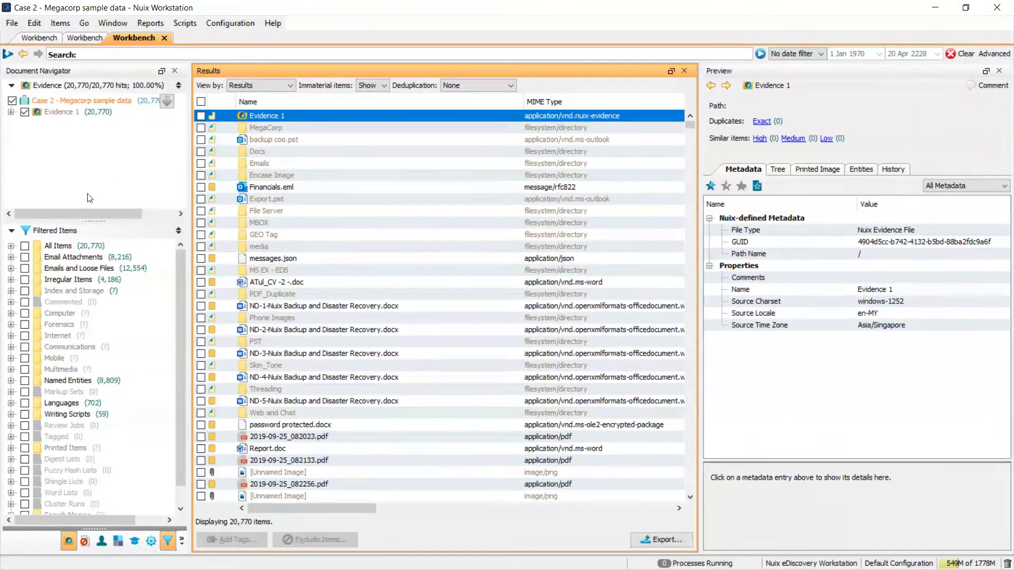
Filter the case to the Email item type and select all the listed emails.
click(10, 246)
click(38, 258)
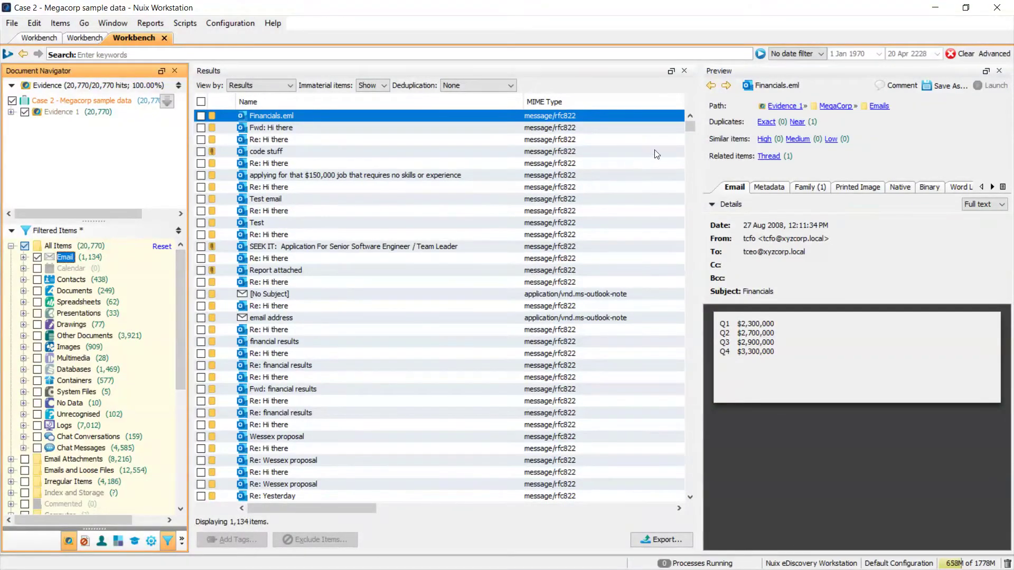
drag(690, 128, 690, 166)
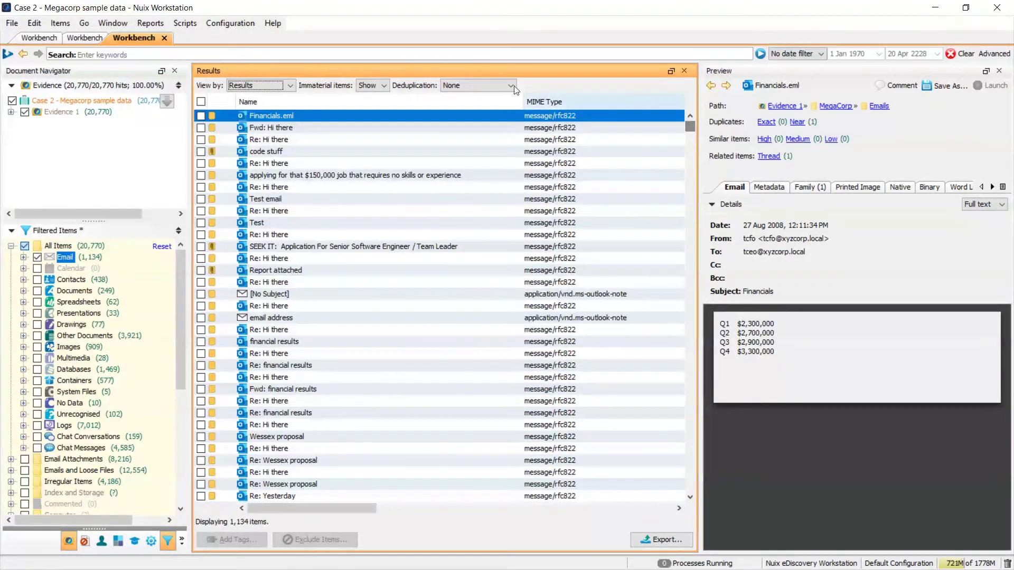
click(200, 101)
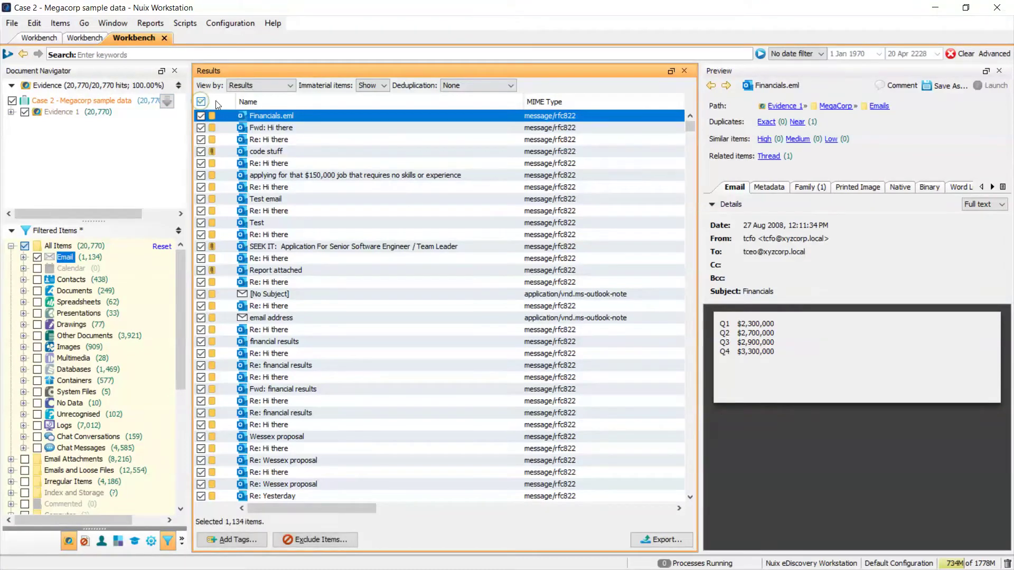
key(ctrl+a)
Generate a cluster run labelled "email cluster" from the selected emails, using chained near-duplicates and email threads.
right_click(358, 189)
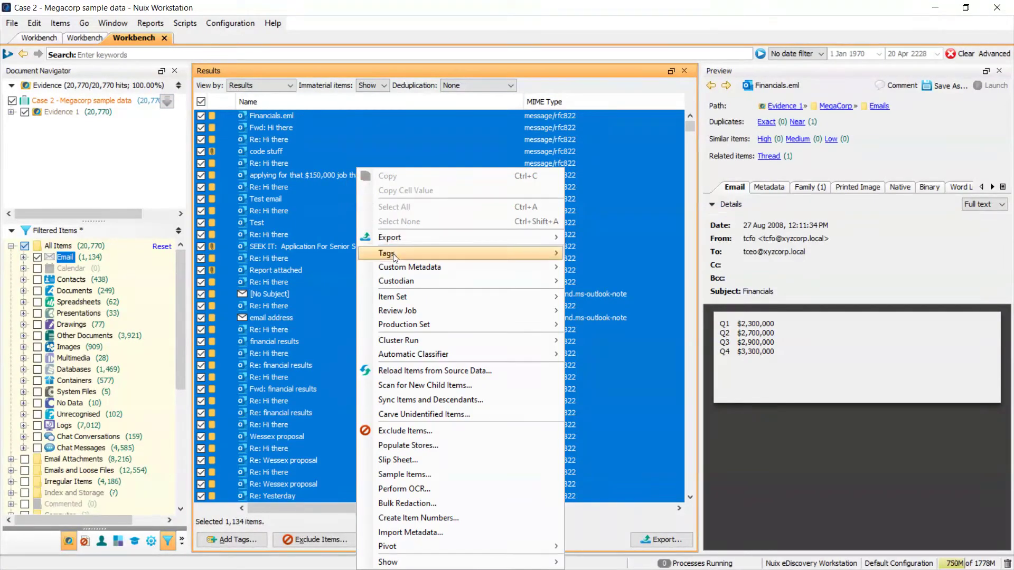
mouse_move(407, 341)
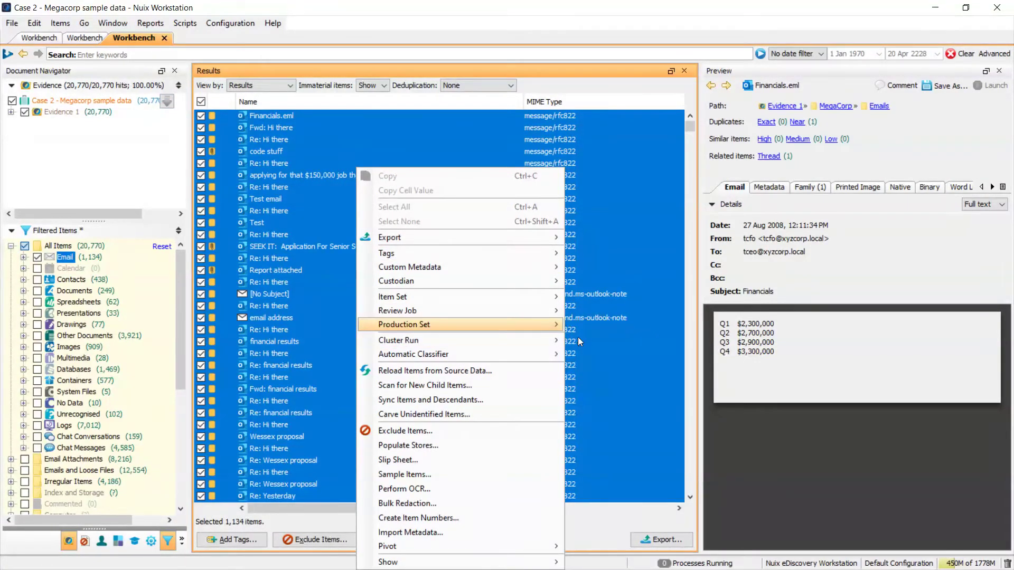
click(583, 341)
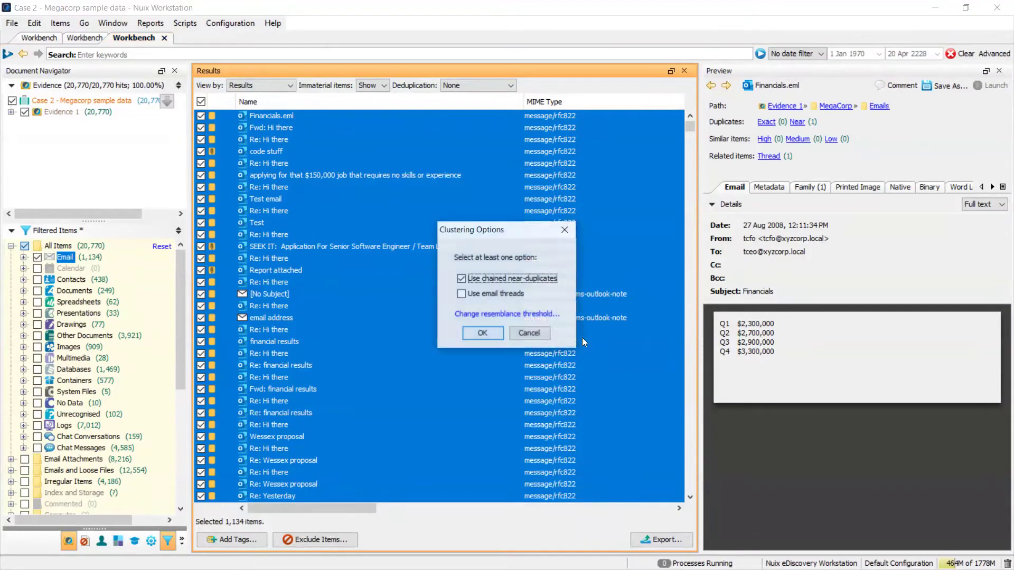
click(473, 296)
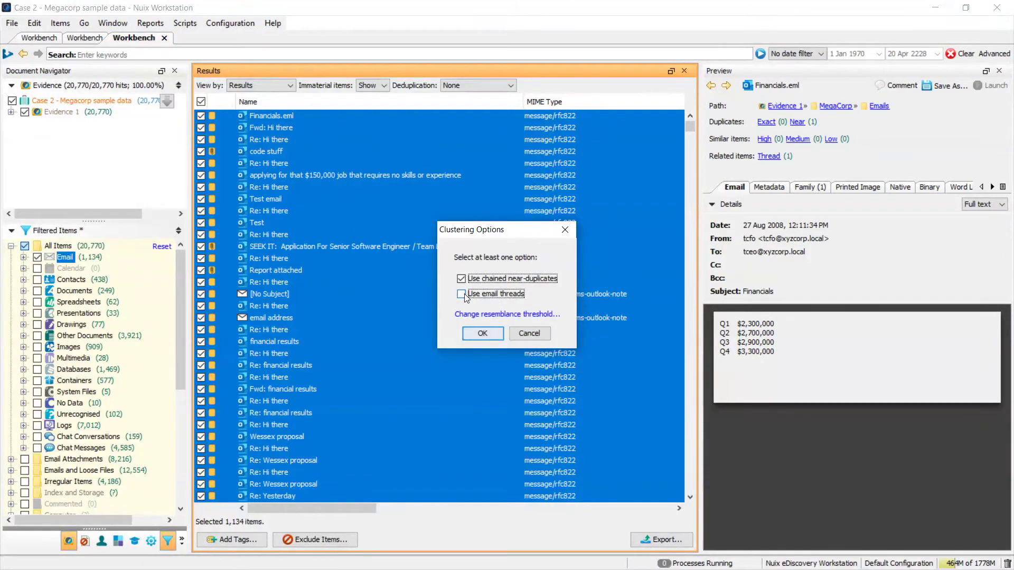
click(482, 334)
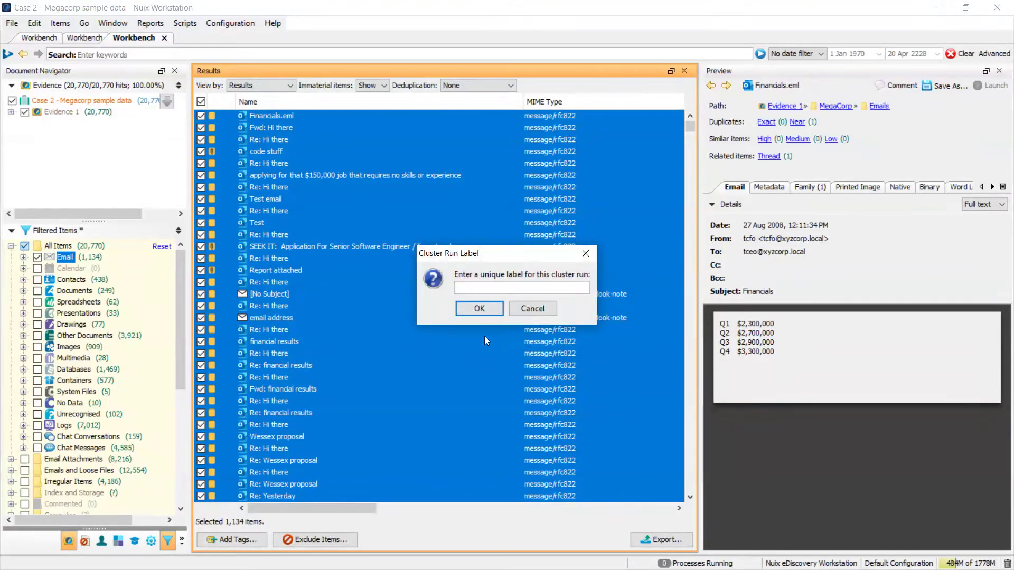
text(email cluster)
key(Return)
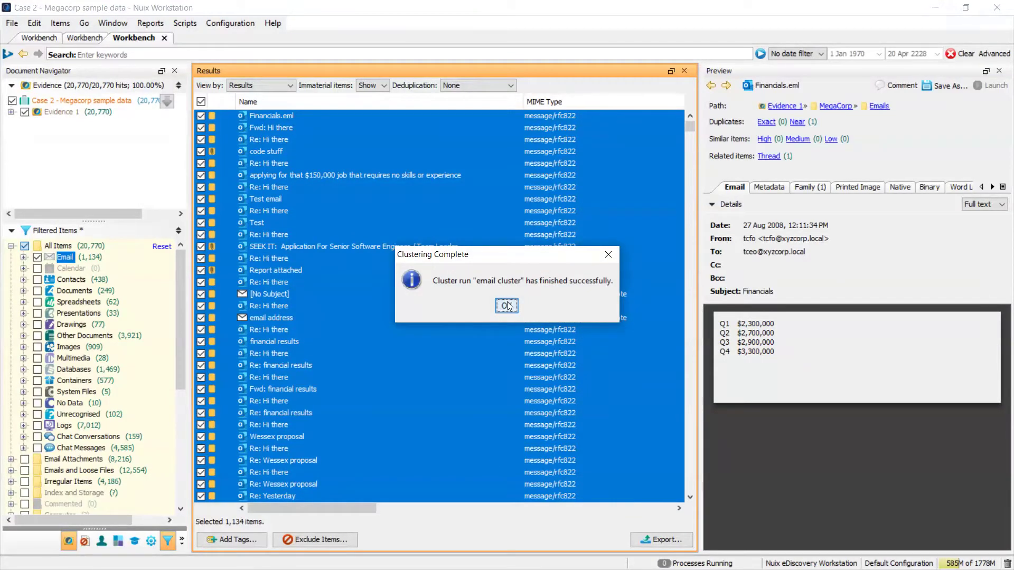
click(507, 305)
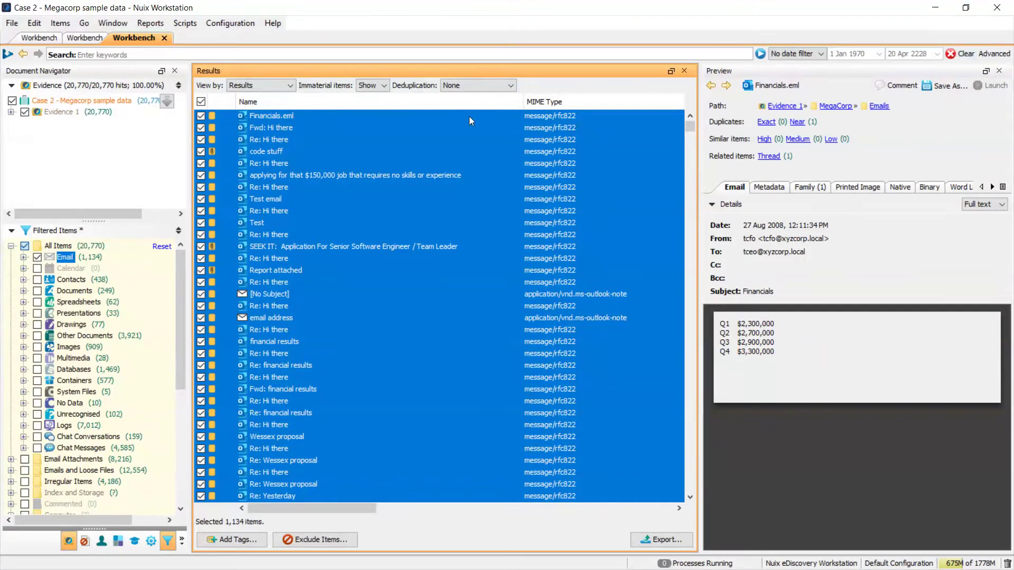
Remove the Email filter and expand the "email cluster" run under Cluster Runs to list its clusters.
click(37, 258)
scroll(69, 298, down, 5)
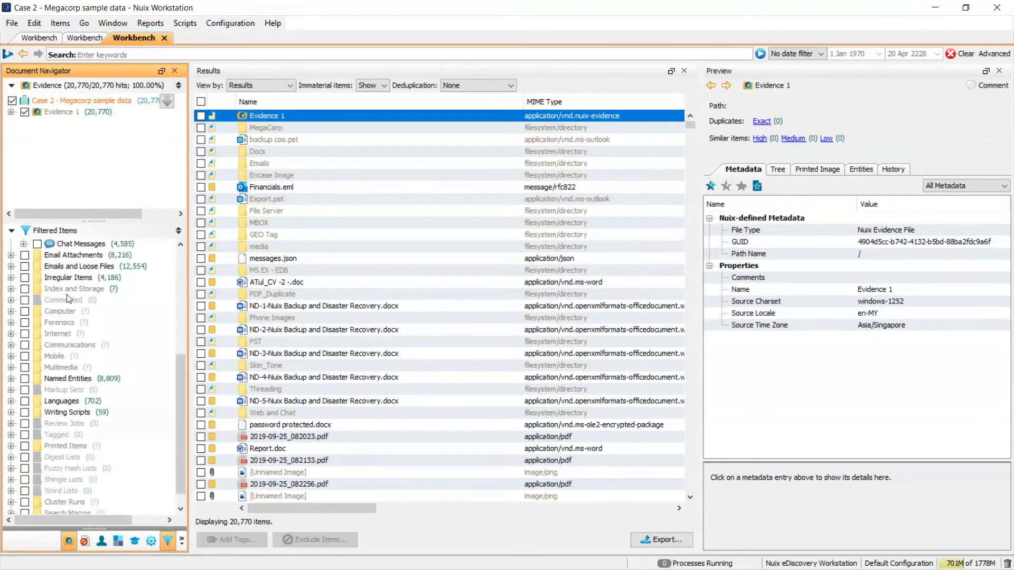
scroll(13, 404, down, 1)
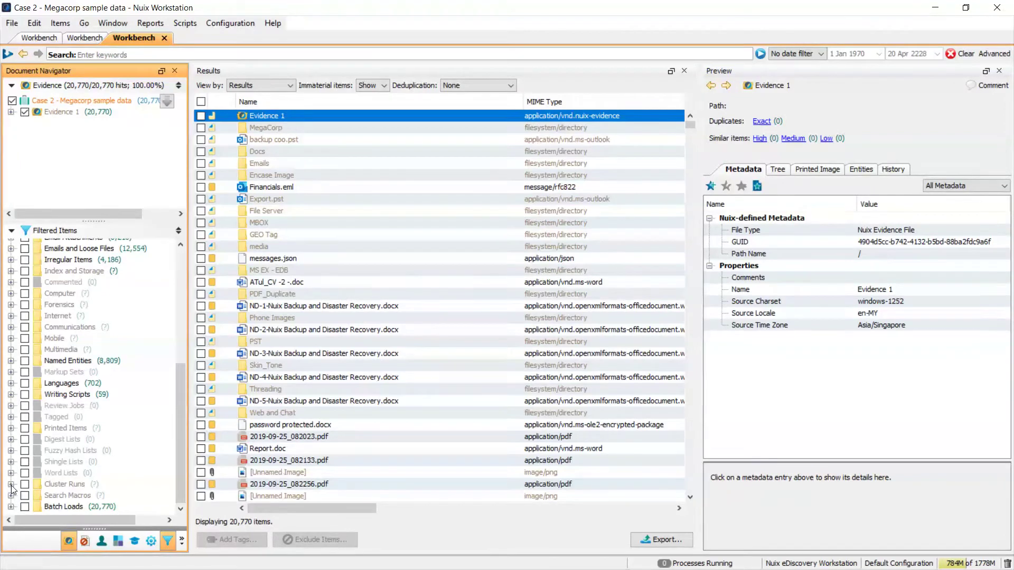
click(11, 484)
click(24, 496)
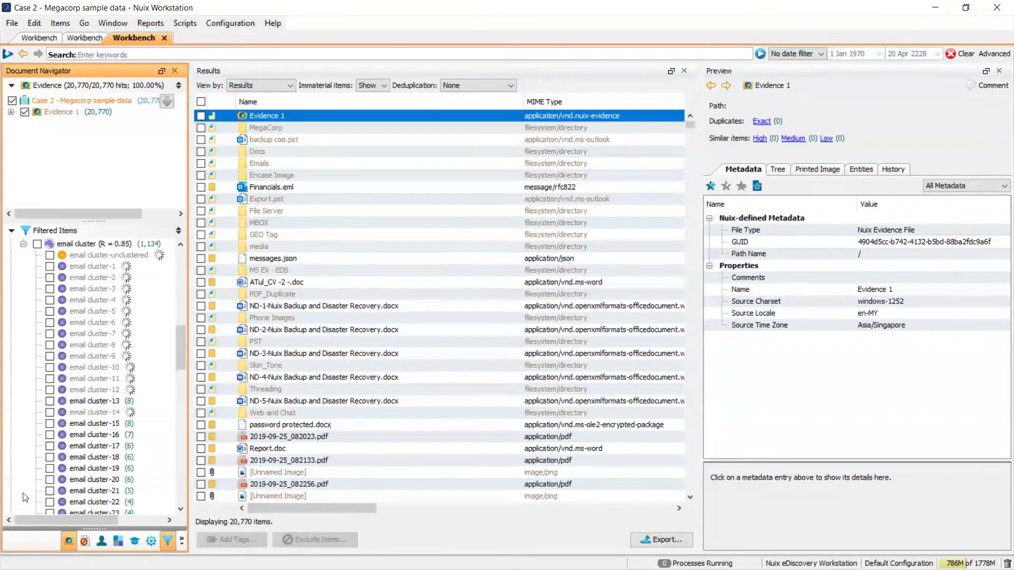
View the emails in email cluster-1, email cluster-2 and email cluster-3 one at a time, and remove the cluster filter.
click(50, 301)
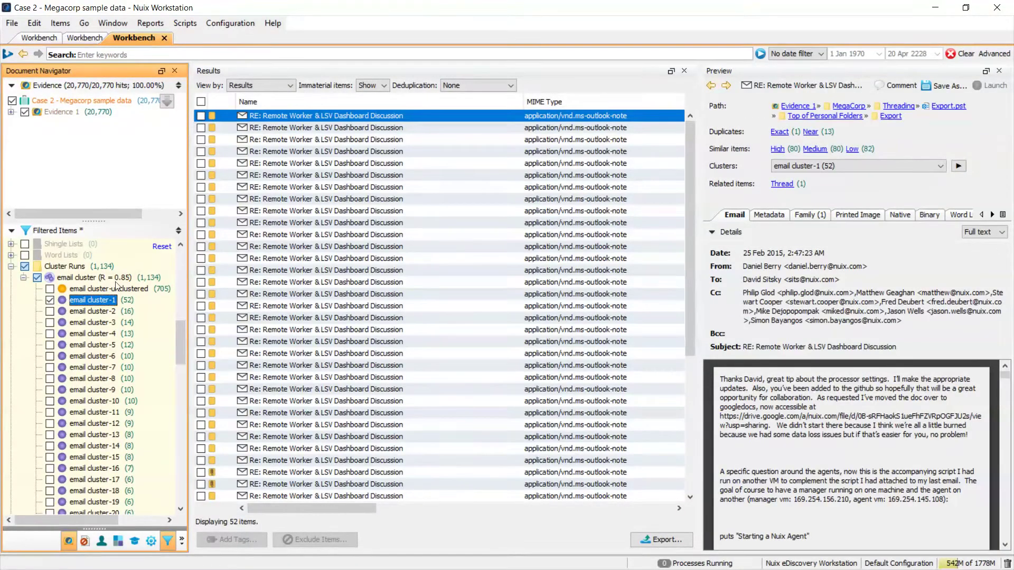
scroll(373, 233, down, 5)
scroll(373, 233, up, 5)
click(49, 300)
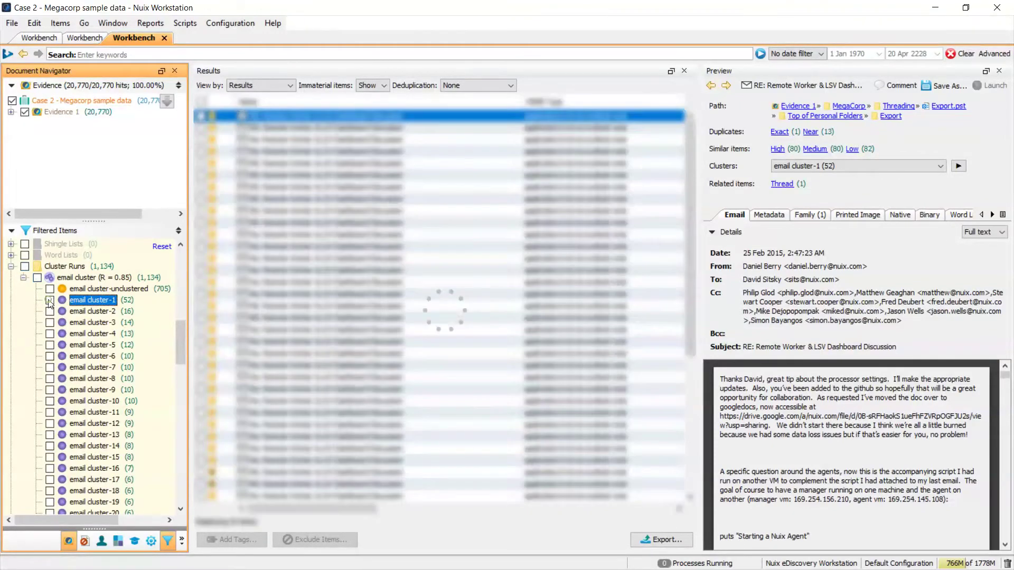
click(50, 311)
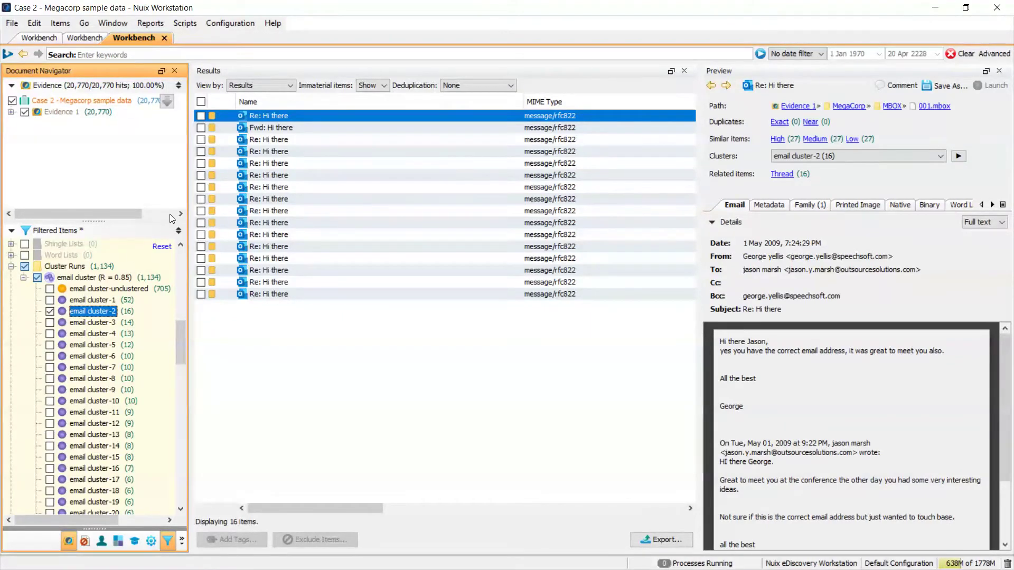
click(50, 311)
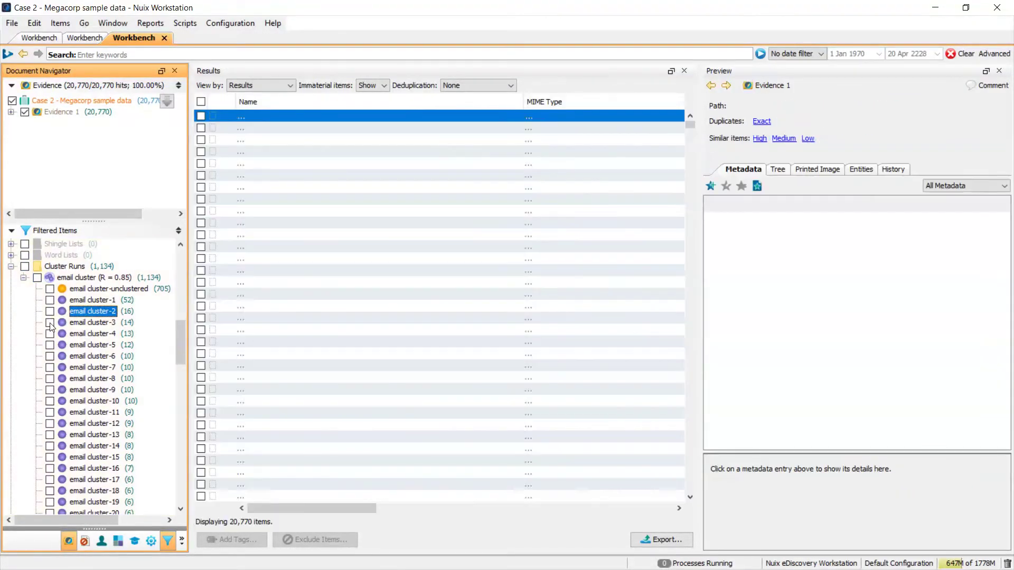
click(50, 322)
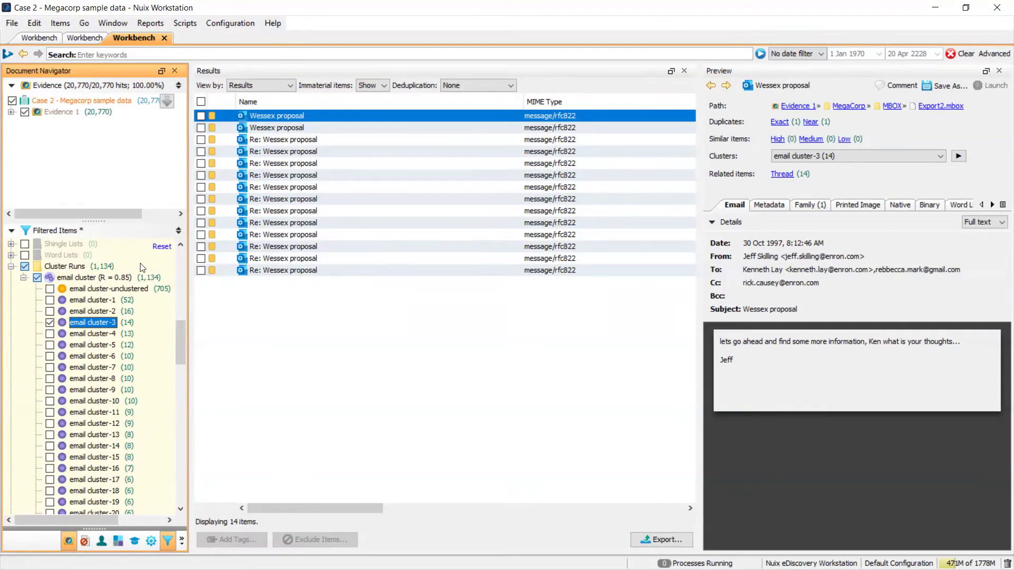
click(25, 267)
click(25, 267)
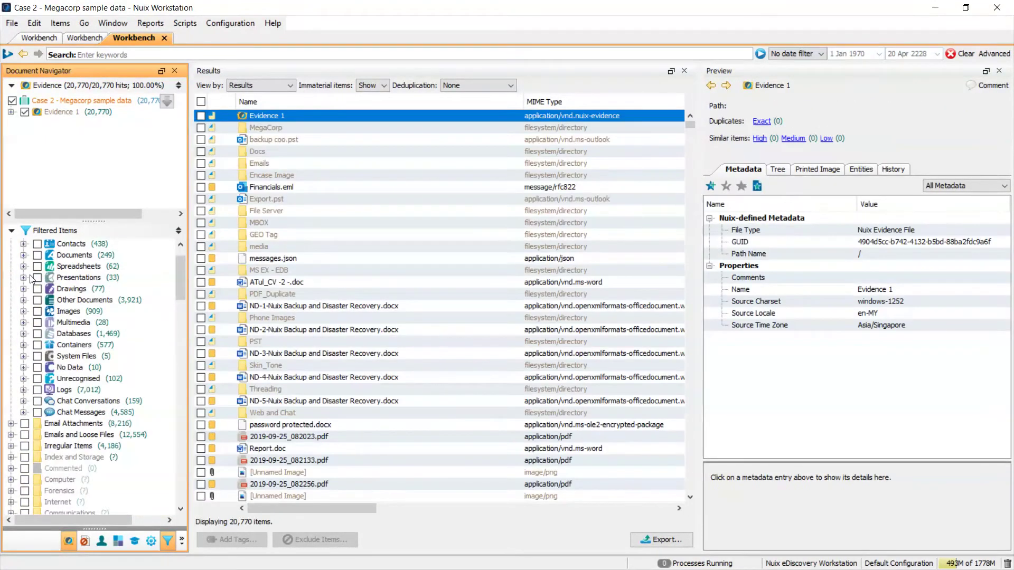
Filter the case to the Documents item type and select all the listed documents.
scroll(31, 278, up, 1)
click(37, 290)
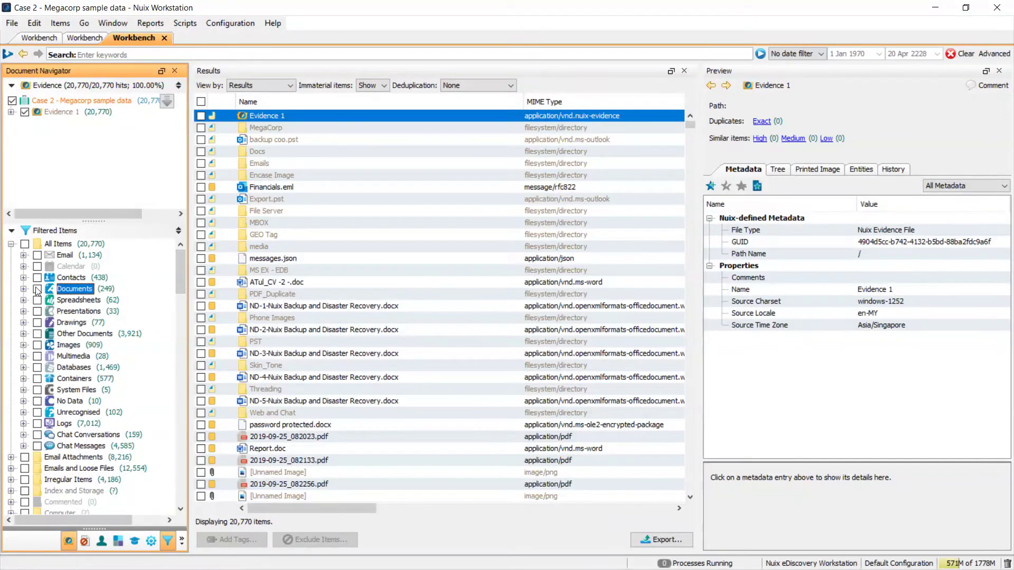
click(37, 289)
click(200, 102)
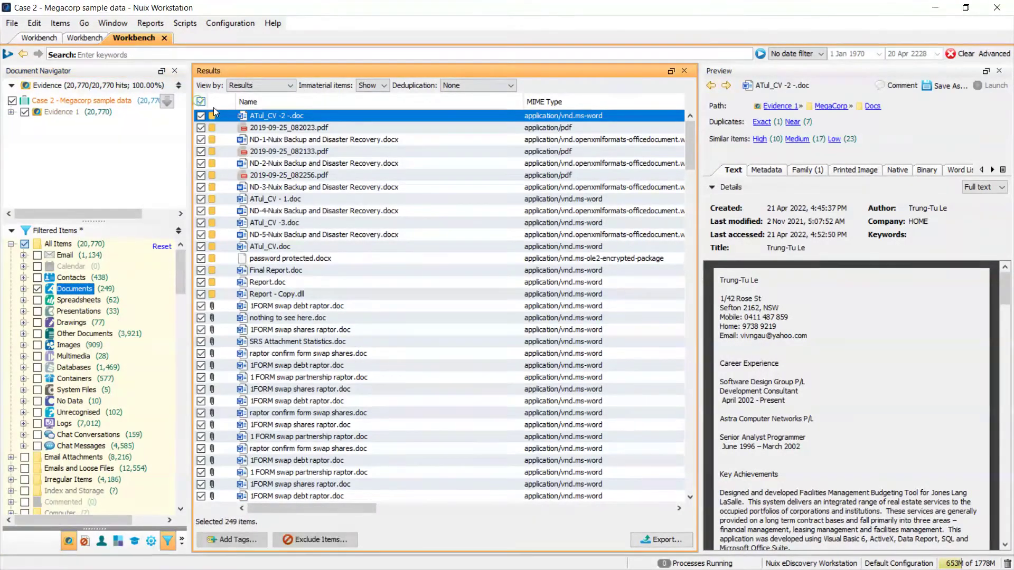
Generate a cluster run labelled "docs cluster" from the selected documents, using only chained near-duplicates.
right_click(384, 169)
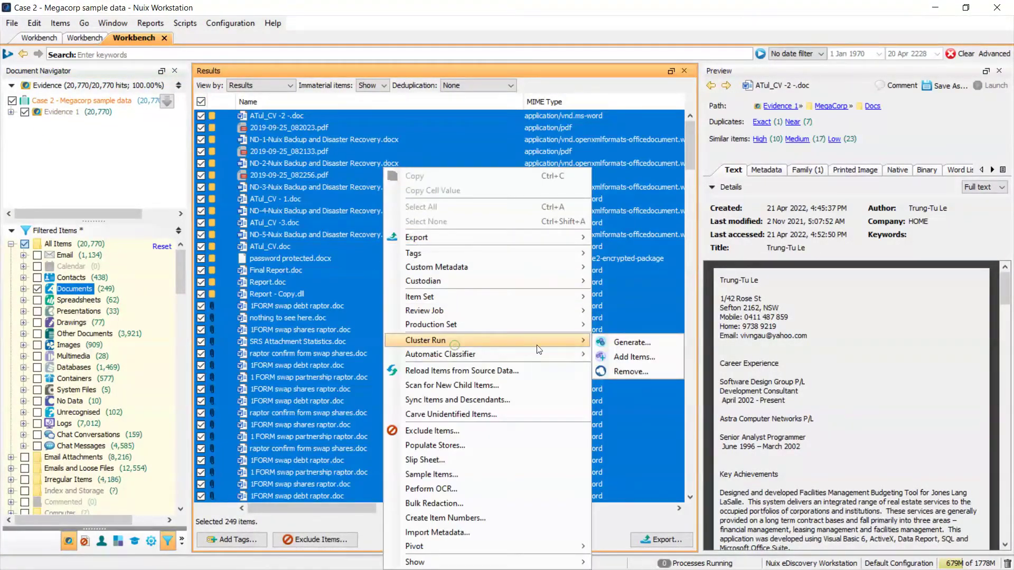
click(607, 341)
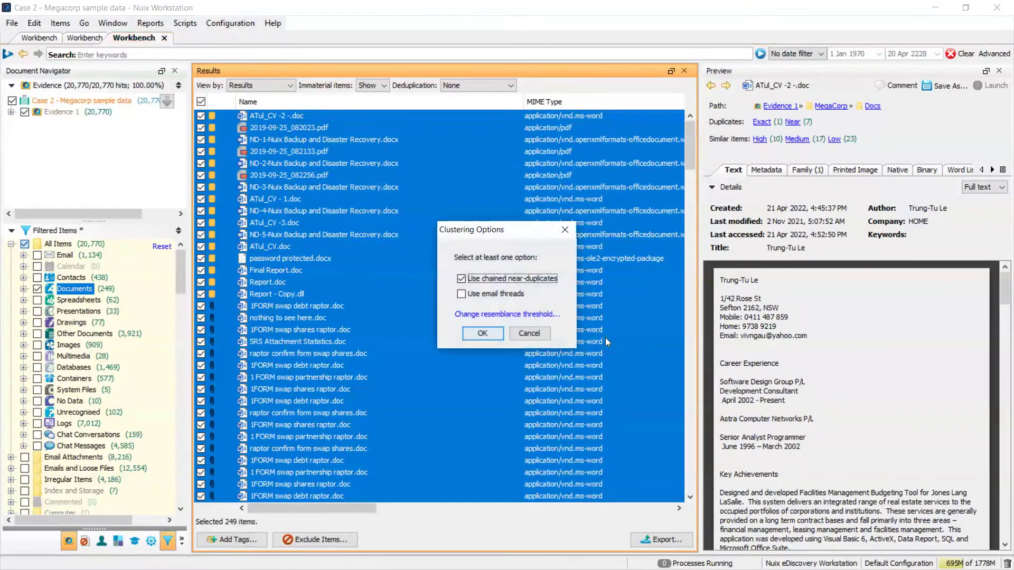
click(487, 332)
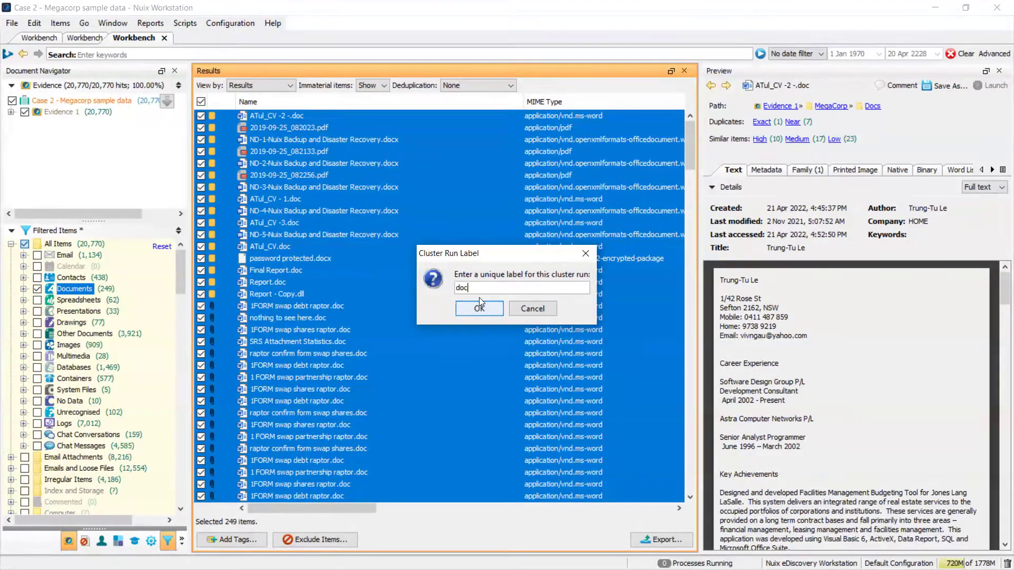
text(docs cluster)
click(479, 308)
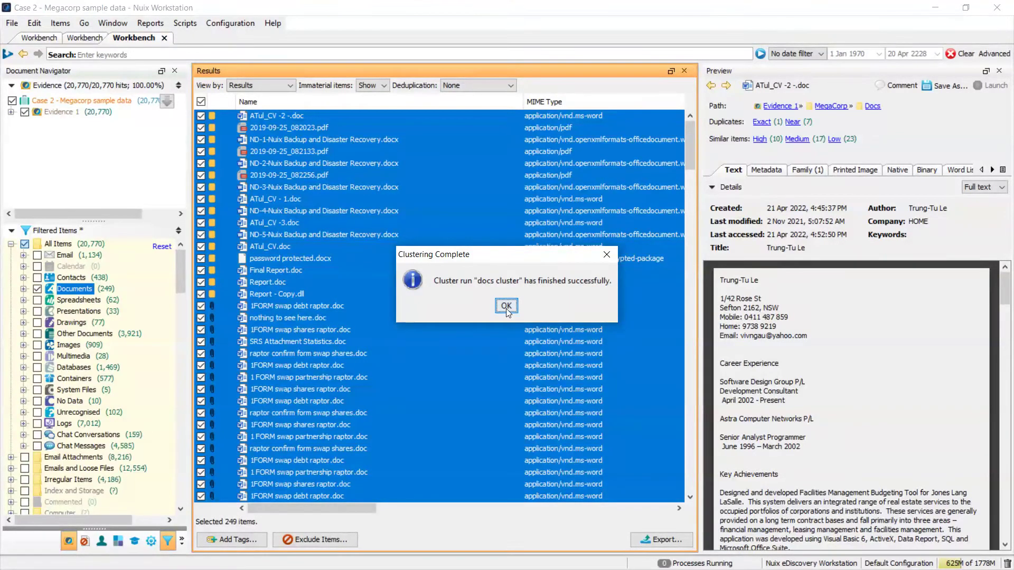
click(505, 306)
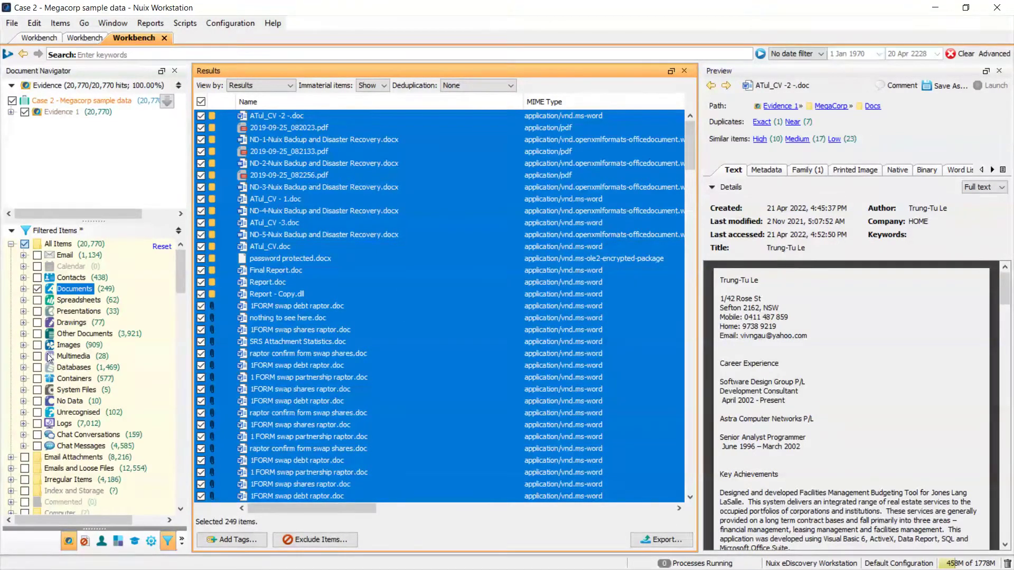
Remove the Documents filter, collapse the email cluster run and expand the "docs cluster" run to list its clusters.
click(37, 289)
scroll(64, 366, down, 10)
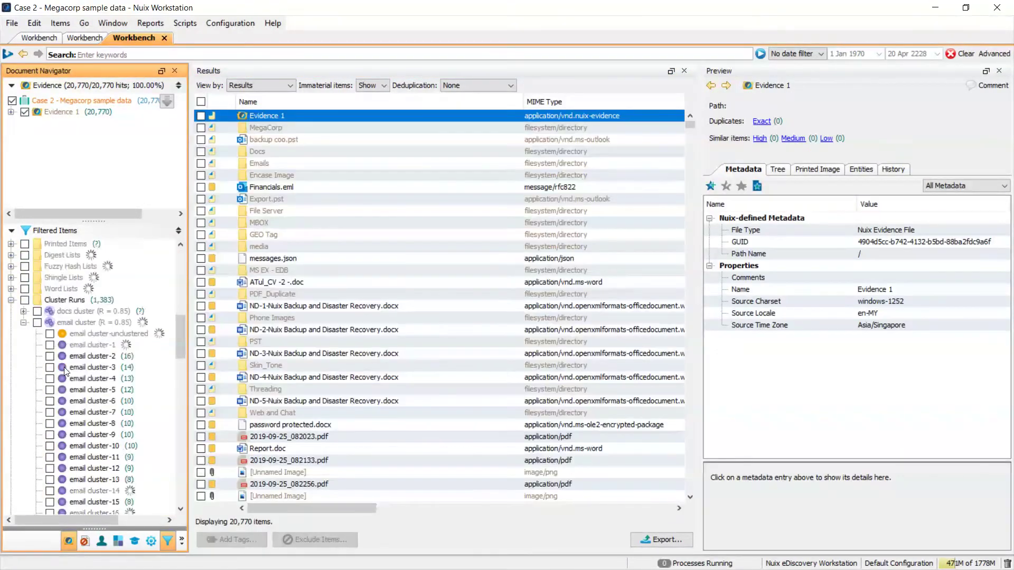
click(24, 322)
click(24, 327)
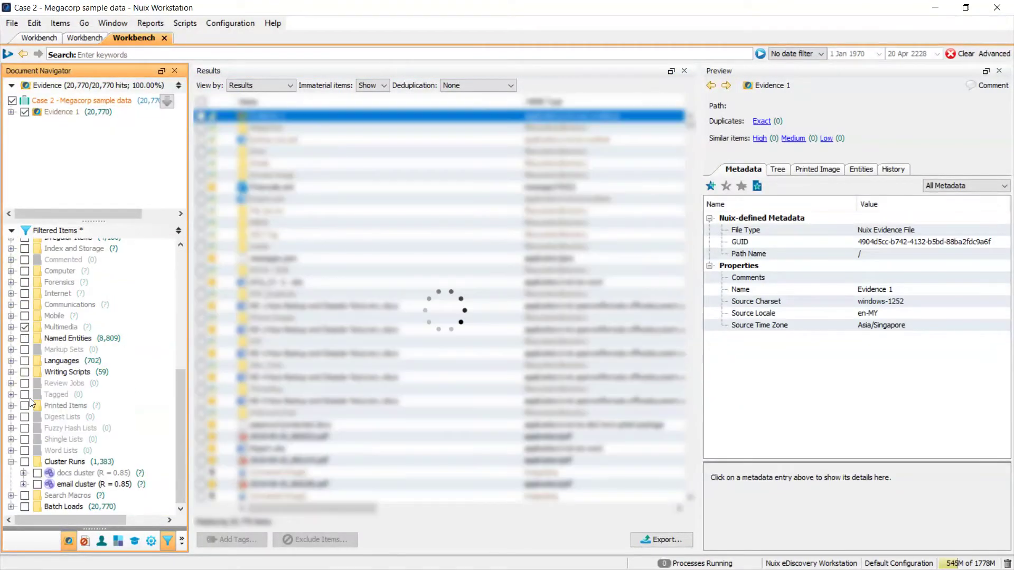
click(23, 473)
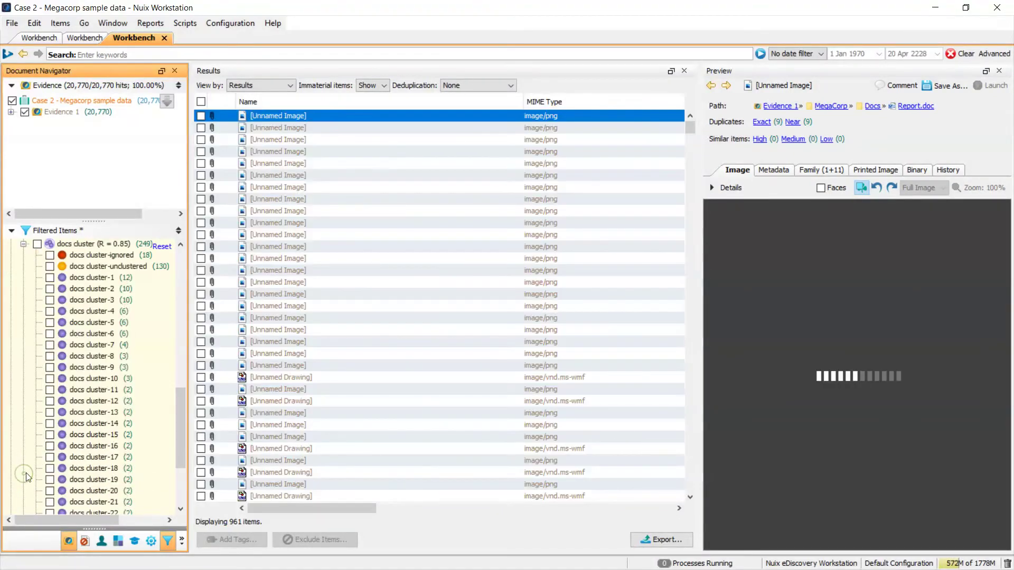
Filter the case to the documents in docs cluster-1 of the "docs cluster" run.
click(49, 280)
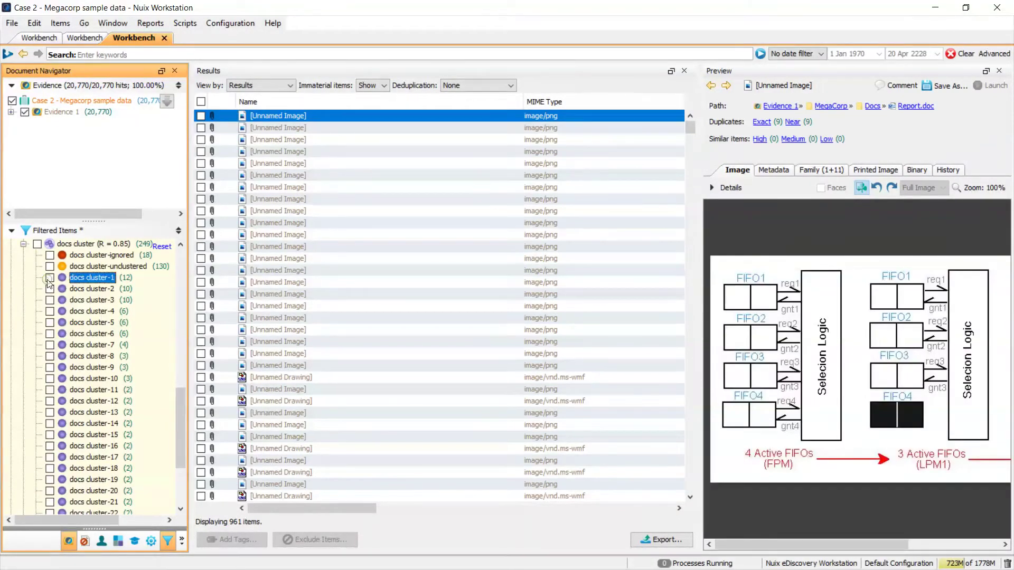
click(49, 282)
click(50, 279)
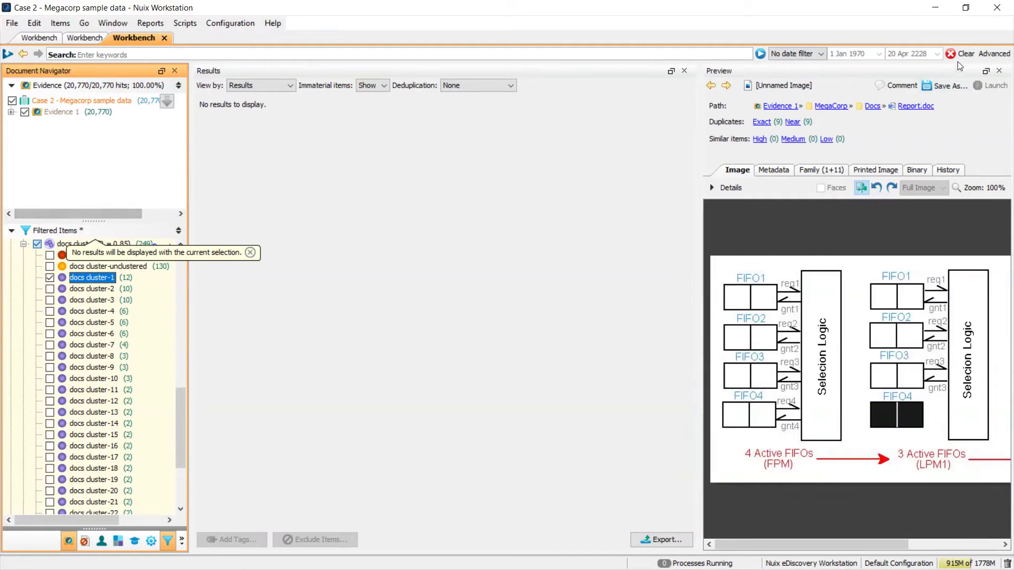
click(49, 278)
click(49, 278)
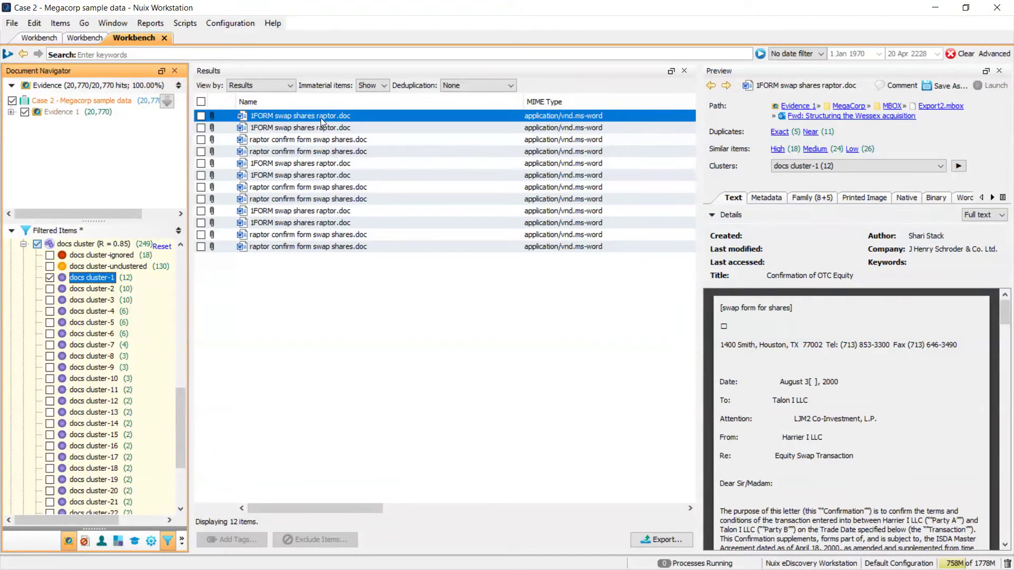
Select the first 1FORM swap shares raptor.doc and the last raptor confirm form swap shares.doc, and compare their text differences side by side.
click(202, 115)
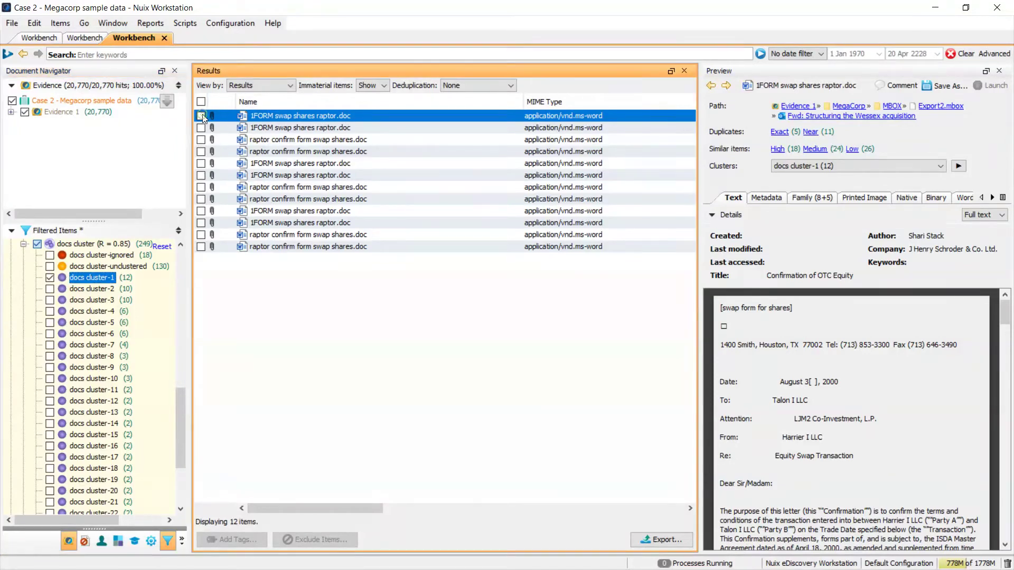
click(202, 247)
click(201, 248)
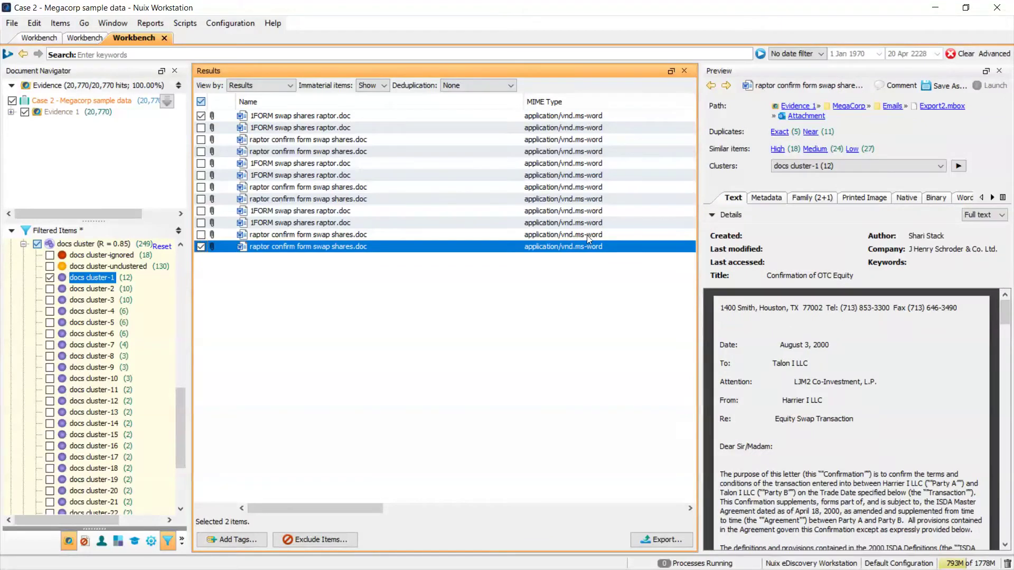
click(993, 200)
click(993, 200)
click(993, 199)
click(923, 198)
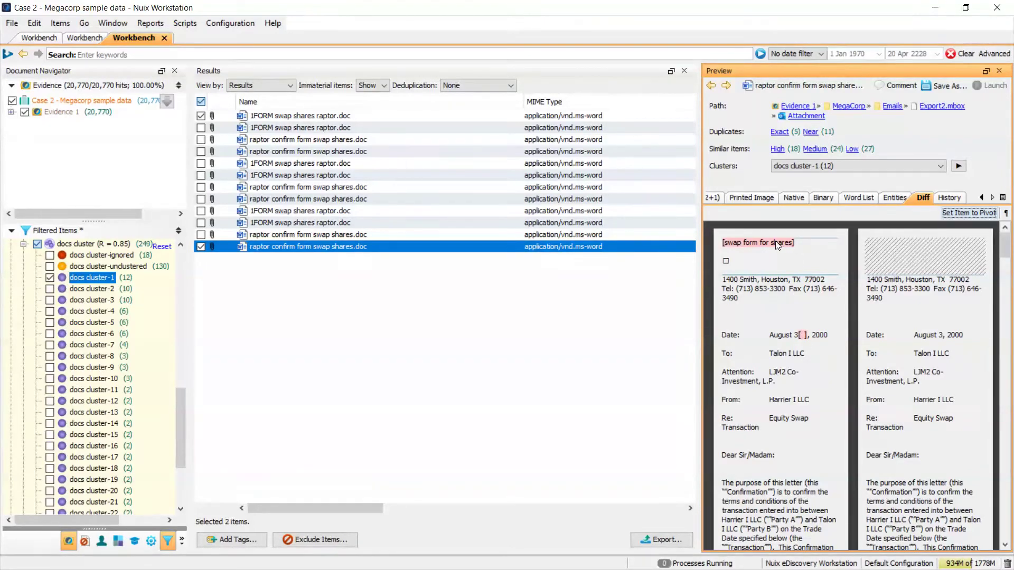
scroll(811, 338, down, 5)
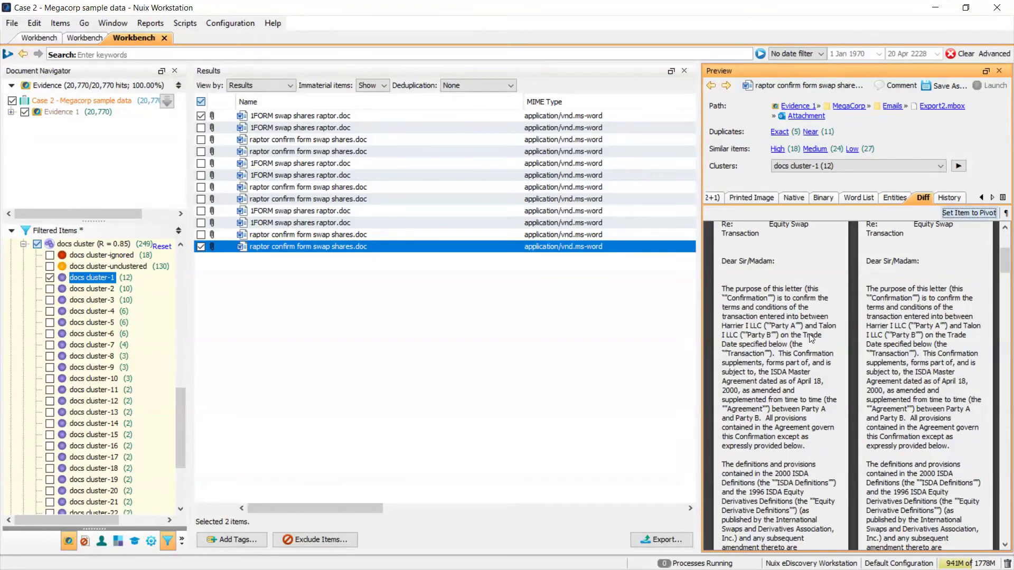
scroll(808, 333, up, 5)
scroll(806, 322, down, 10)
scroll(806, 322, down, 6)
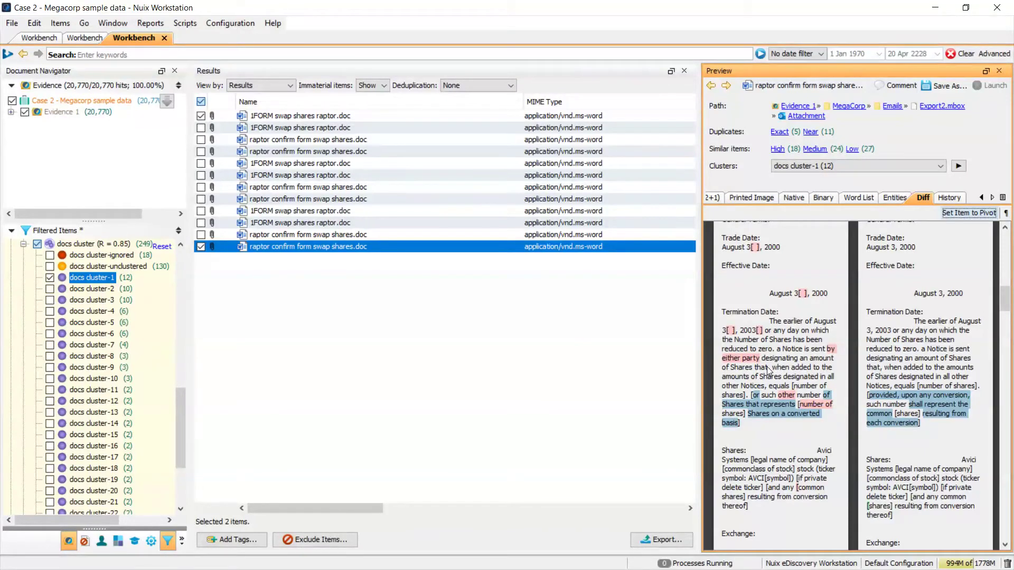
scroll(75, 324, up, 7)
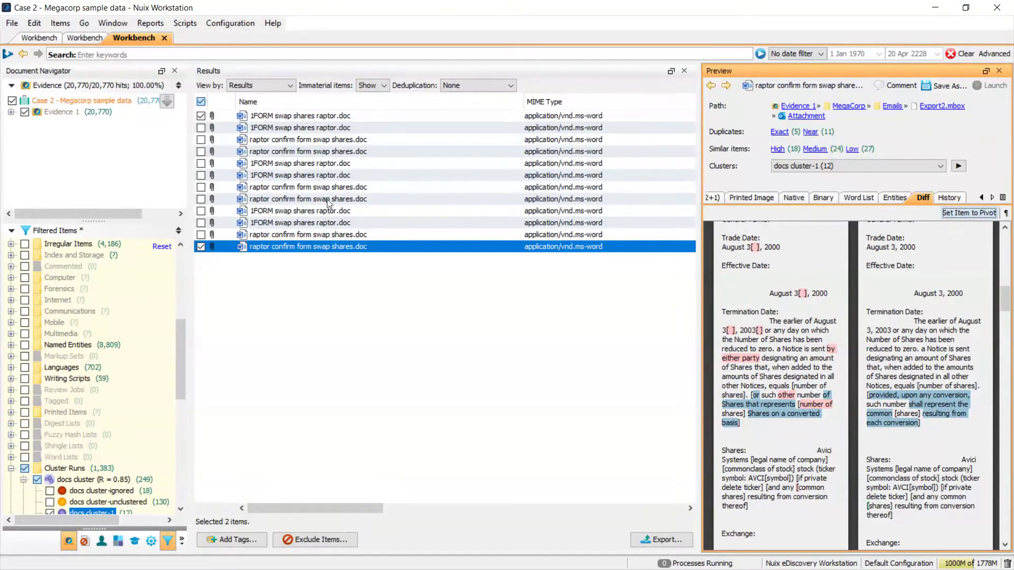
Clear the cluster filter and filter the case to the Email item type.
click(962, 54)
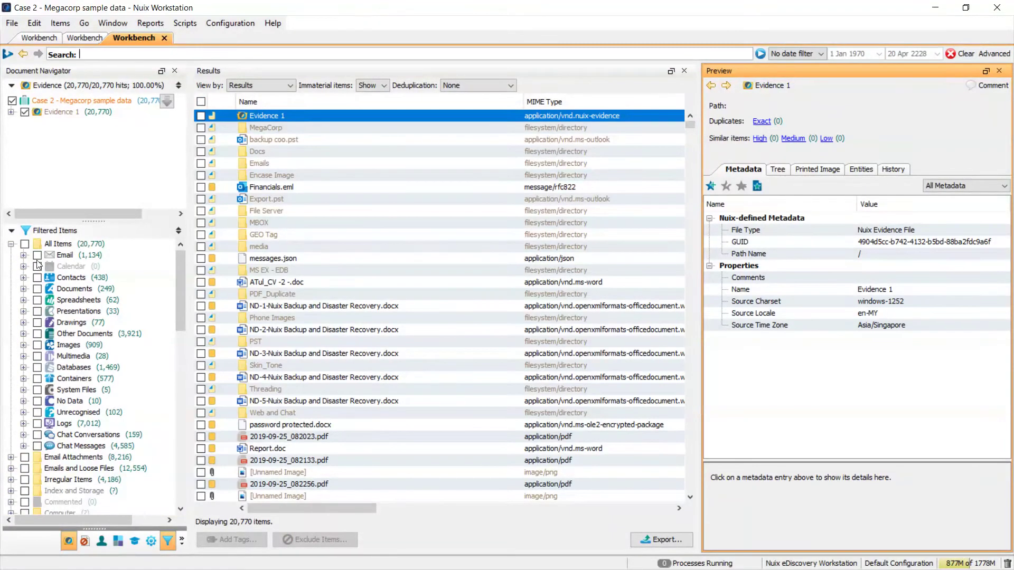
click(37, 255)
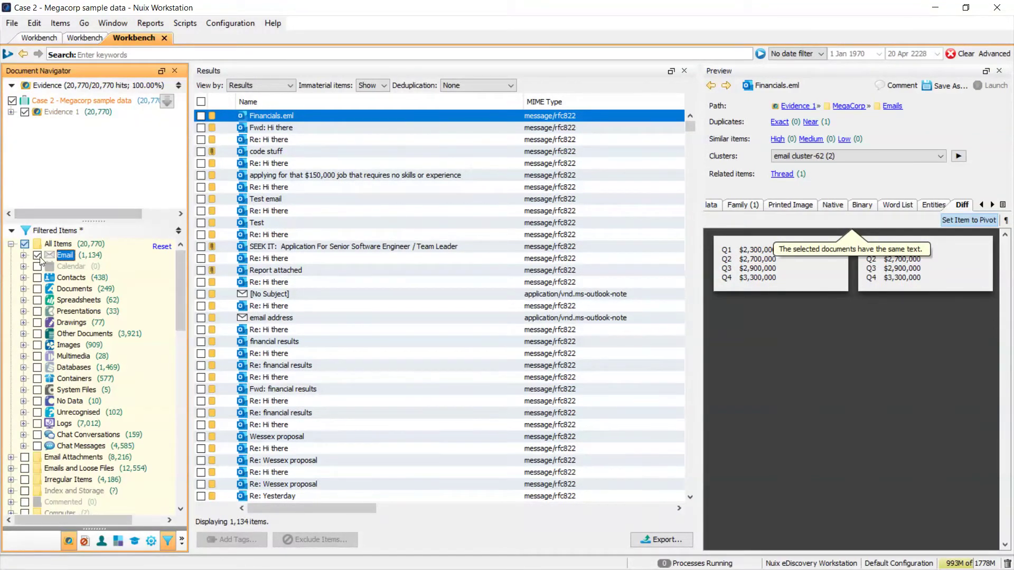
drag(353, 509, 315, 500)
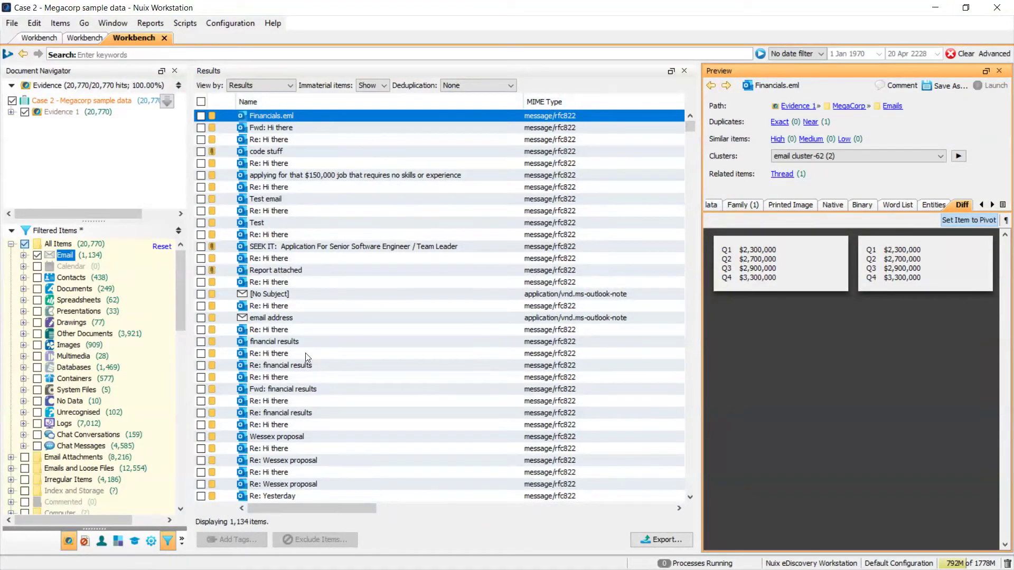
mouse_move(298, 508)
mouse_down()
mouse_move(355, 510)
mouse_move(555, 478)
mouse_move(364, 476)
mouse_move(290, 491)
mouse_up()
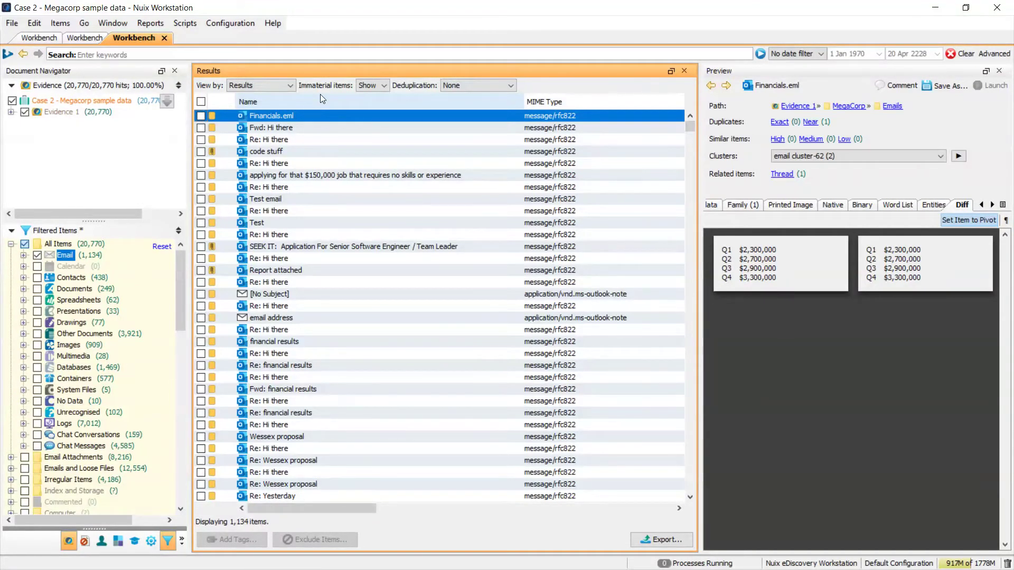
Apply the Email column profile to the results list.
right_click(420, 104)
mouse_move(450, 111)
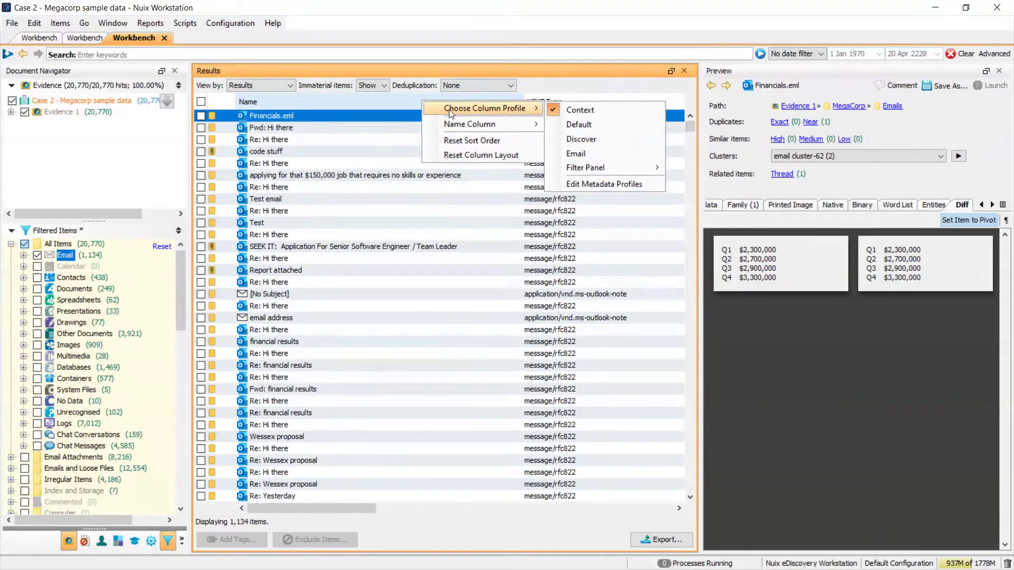
click(588, 153)
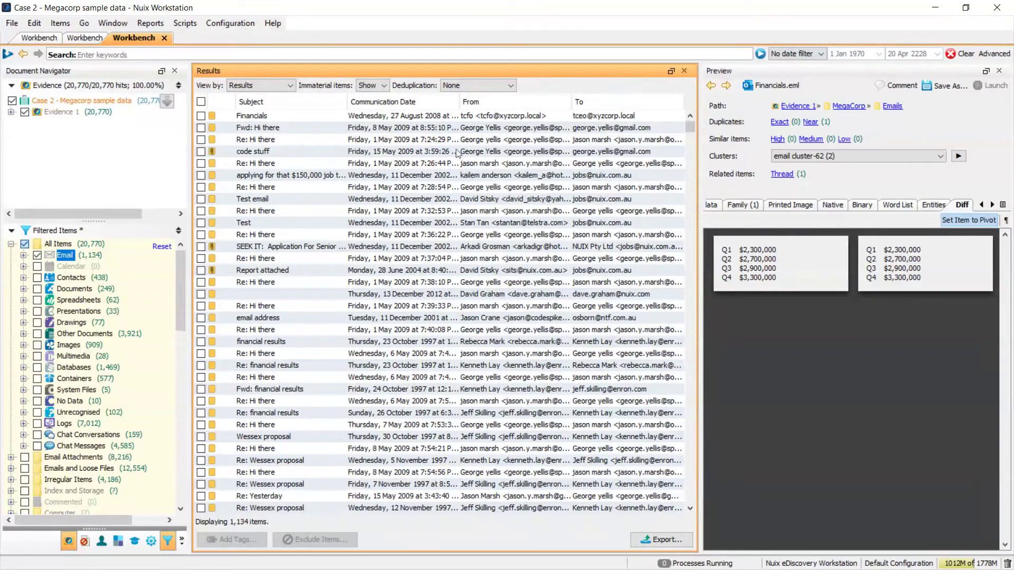
Open the Email metadata profile for editing and examine which fields it contains.
right_click(519, 99)
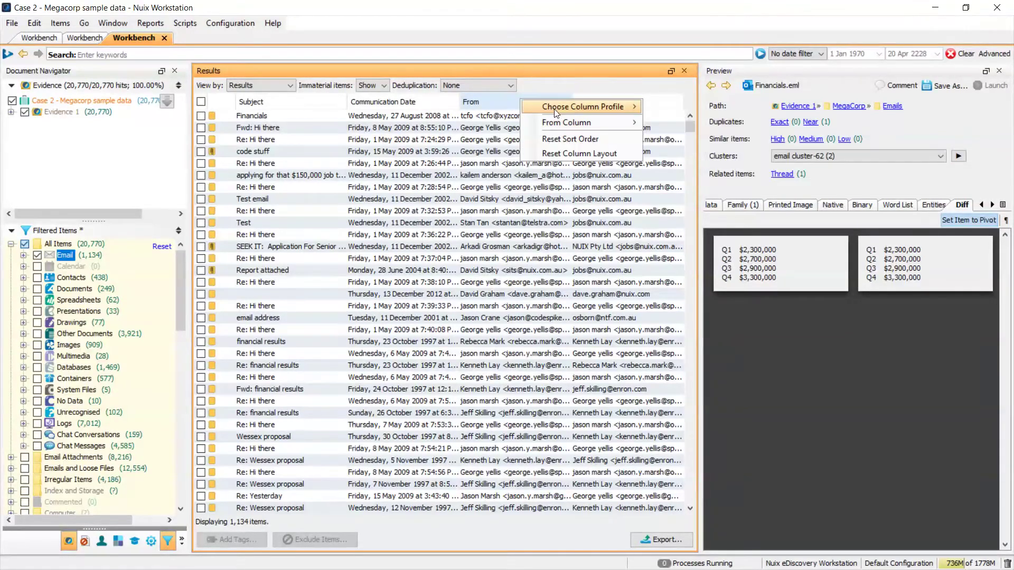
mouse_move(581, 107)
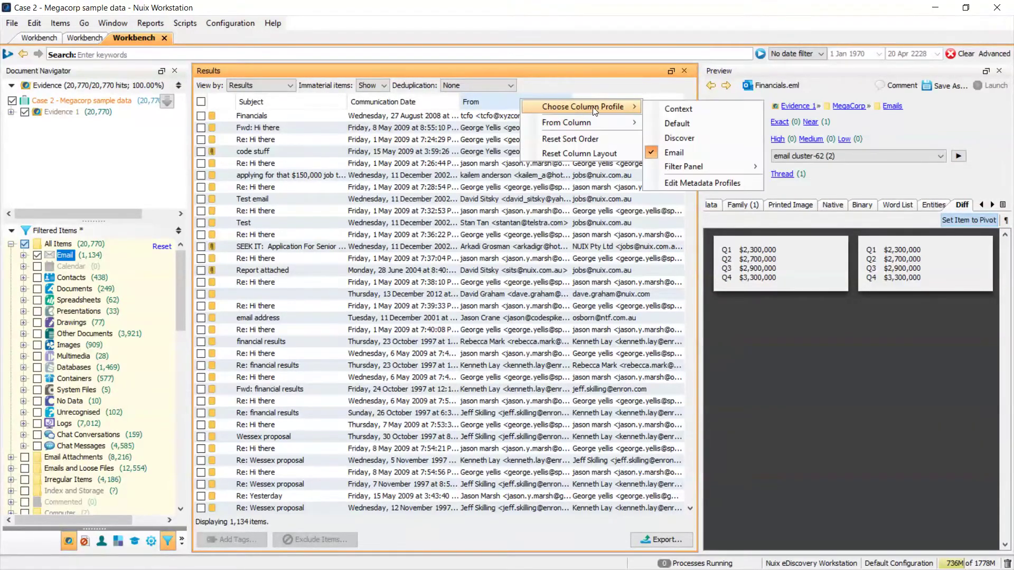
click(689, 182)
click(293, 271)
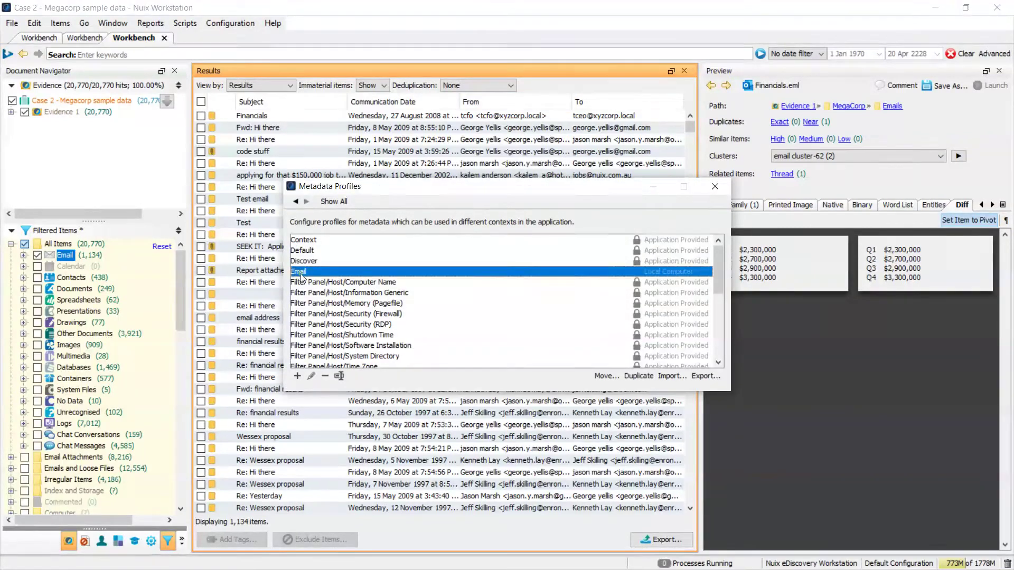
click(297, 376)
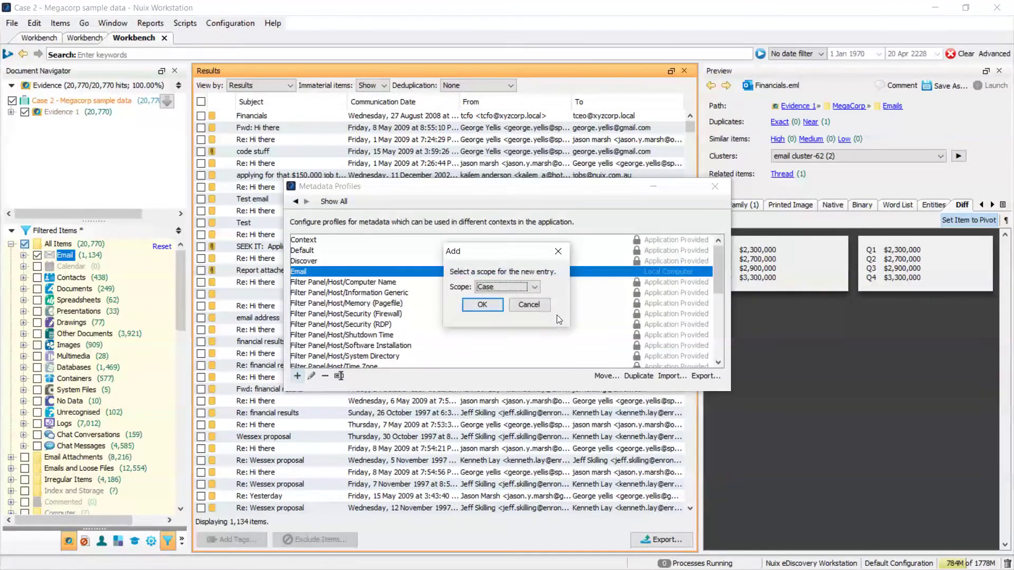
click(482, 305)
double_click(306, 272)
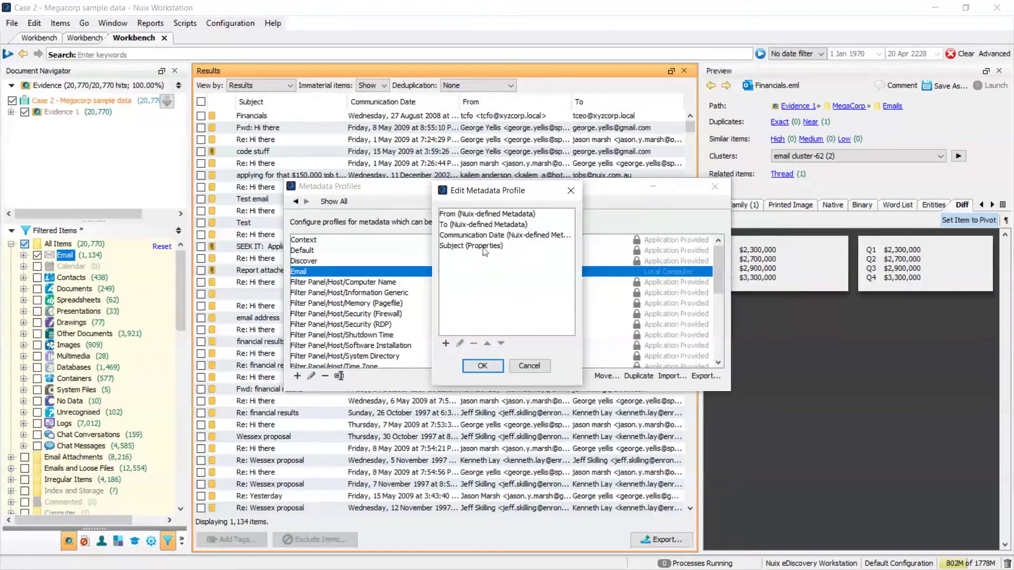
Browse the Nuix-defined metadata fields that can be added to the Email profile, and close the profile editor without adding any.
click(447, 343)
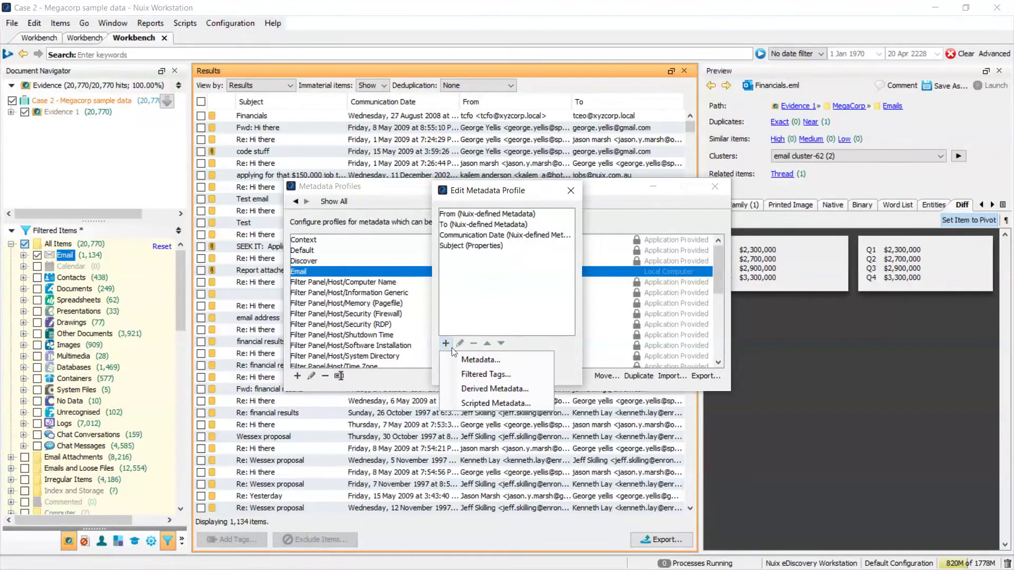
click(470, 355)
scroll(453, 279, down, 10)
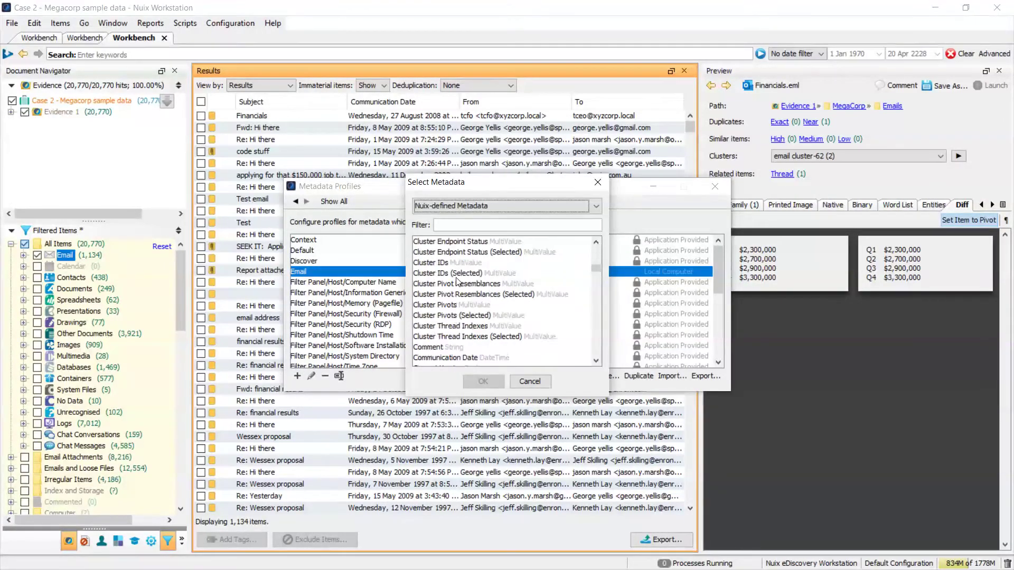
click(530, 381)
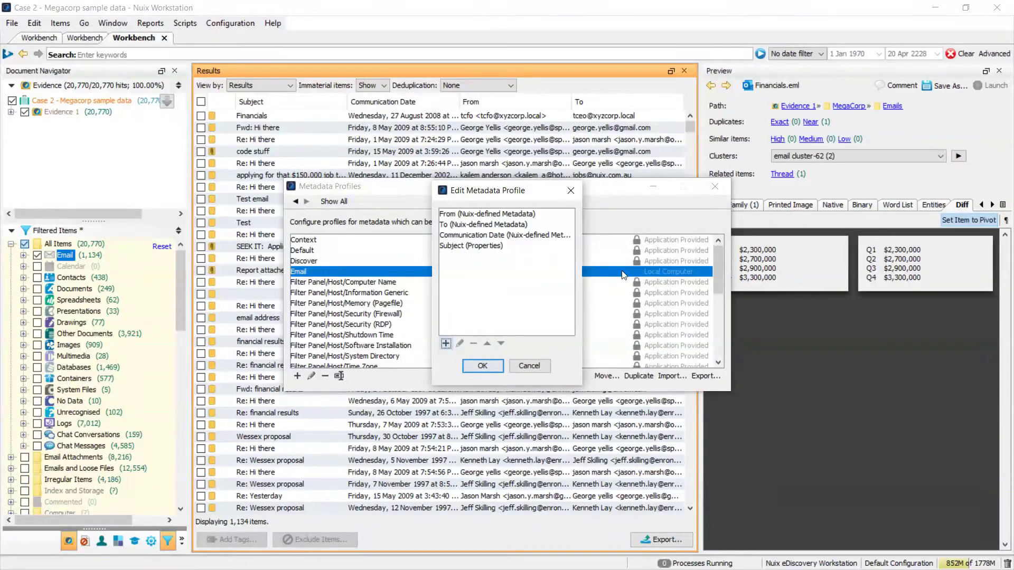
key(Escape)
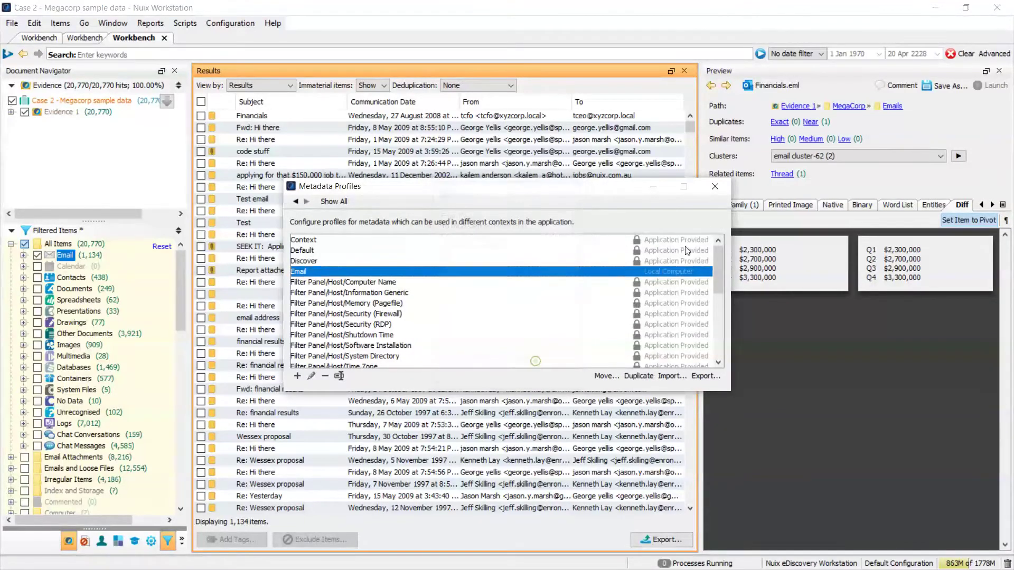
click(715, 187)
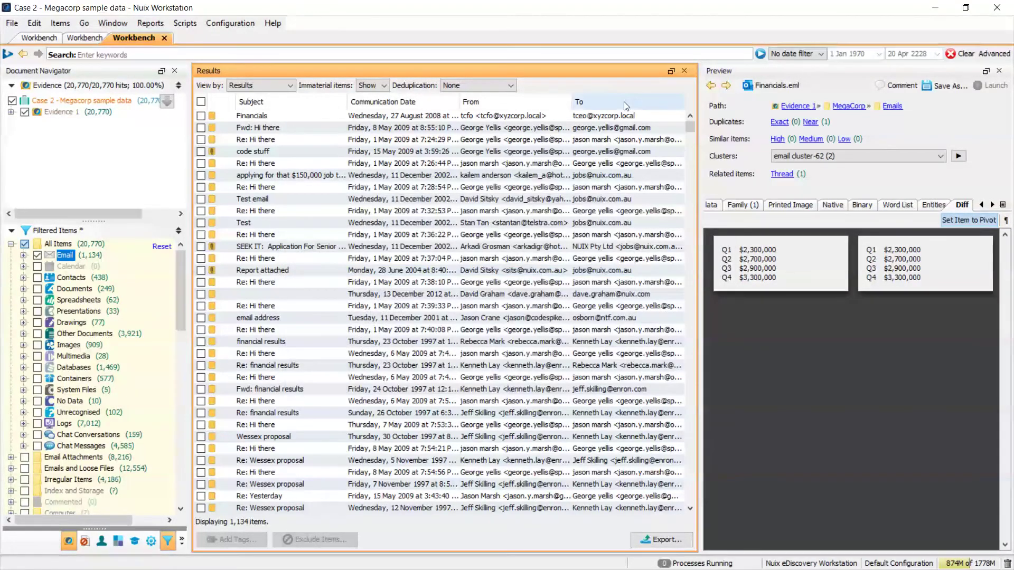
Switch the results list back to the Context column profile.
right_click(625, 103)
mouse_move(644, 122)
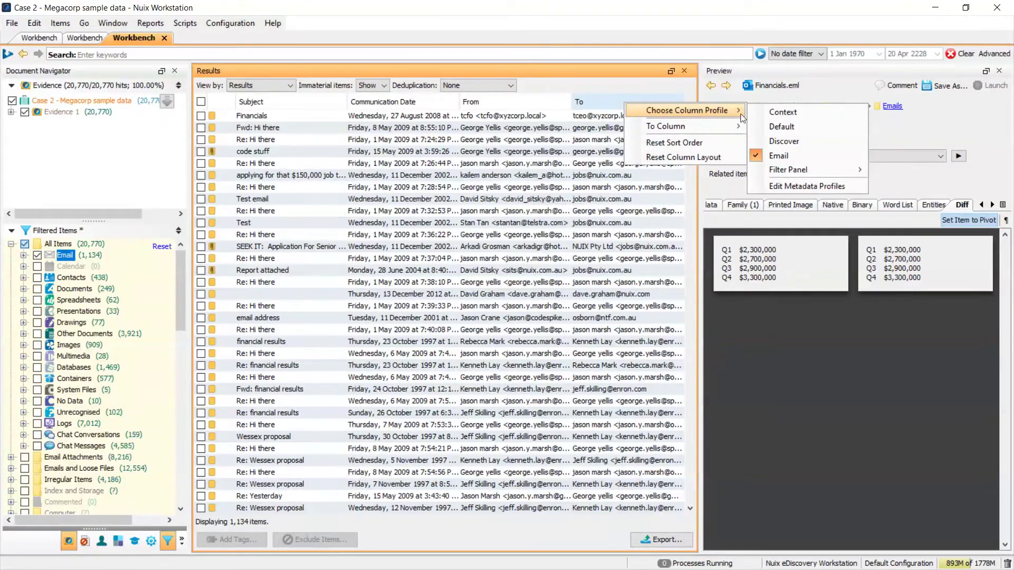
click(782, 112)
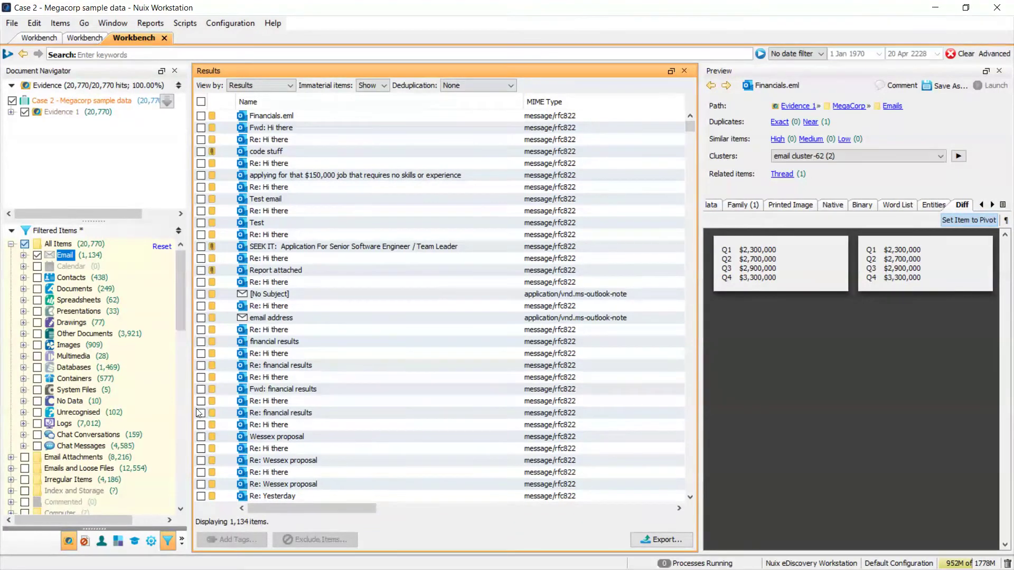
key(alt+Tab)
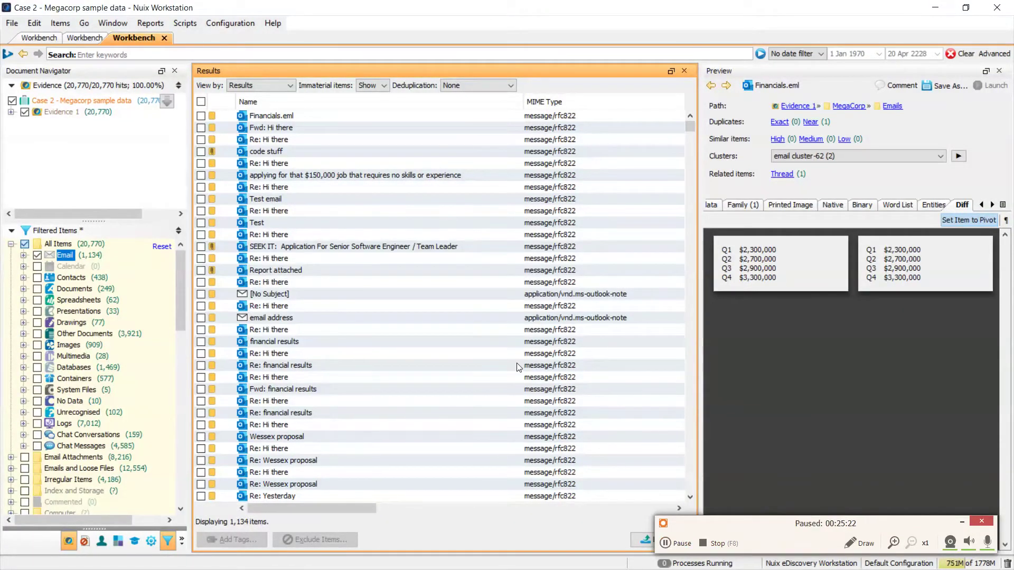
key(F7)
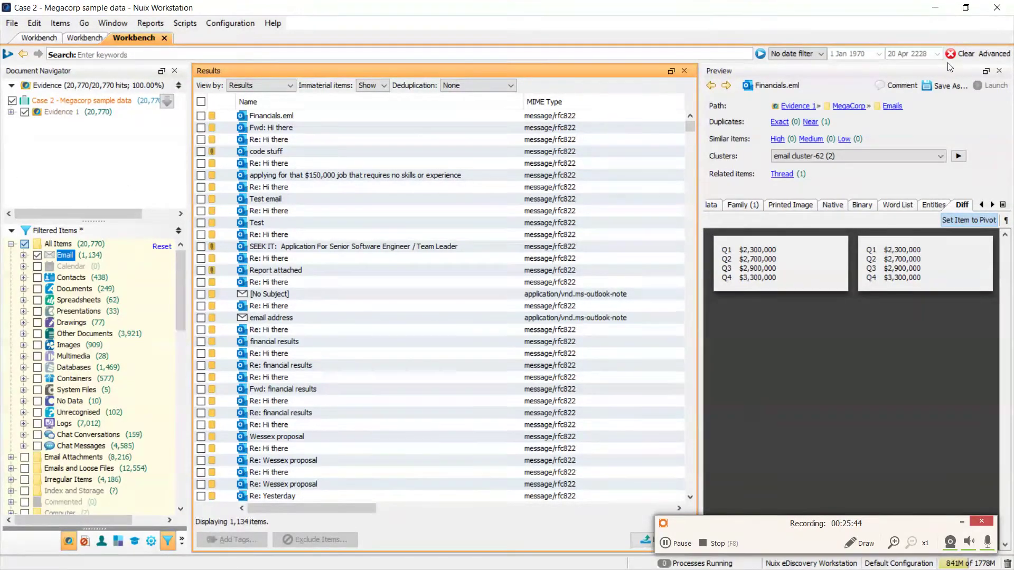
Clear the current filters and filter the case to the Email item type again.
click(957, 54)
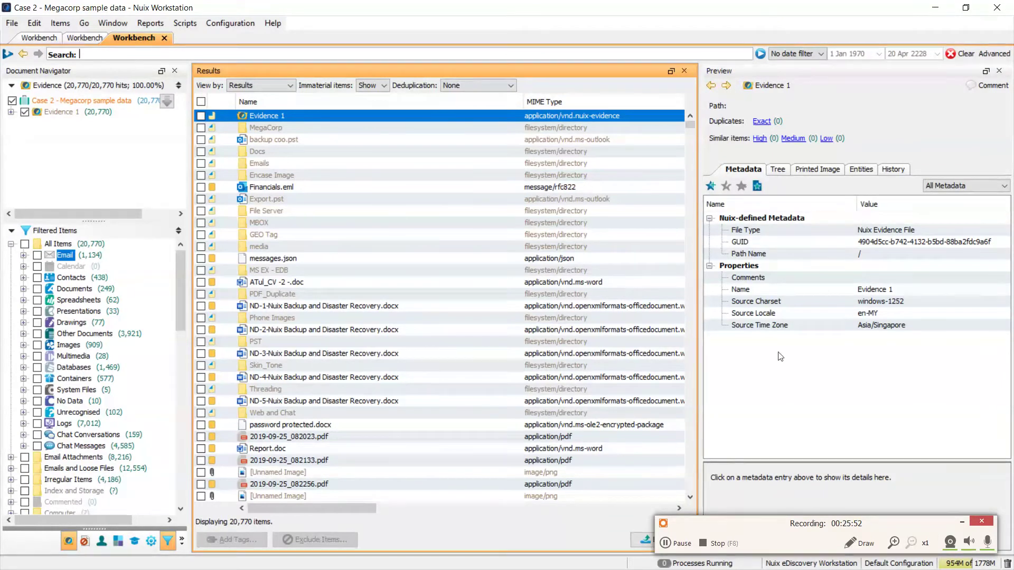
click(961, 522)
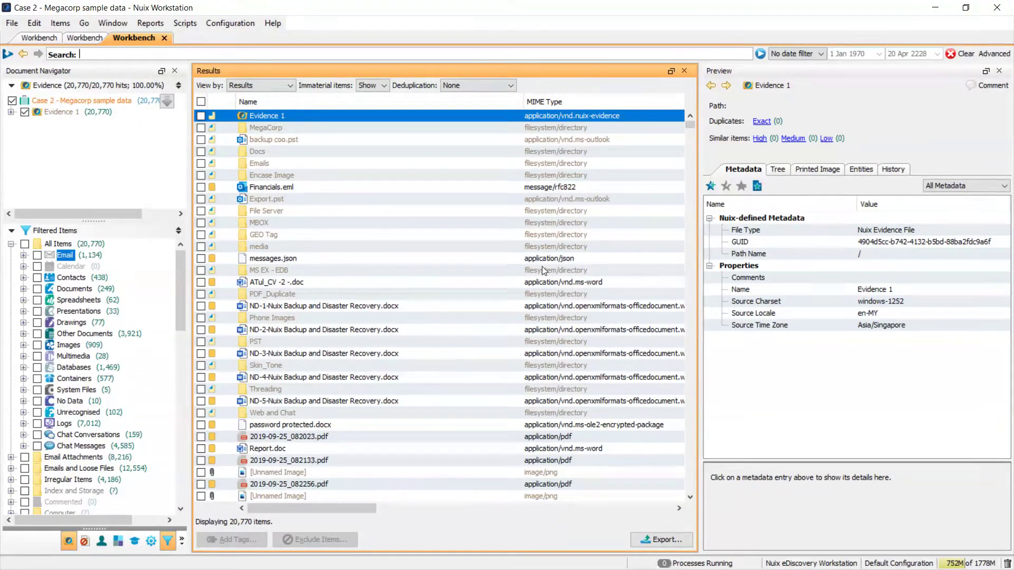
click(37, 257)
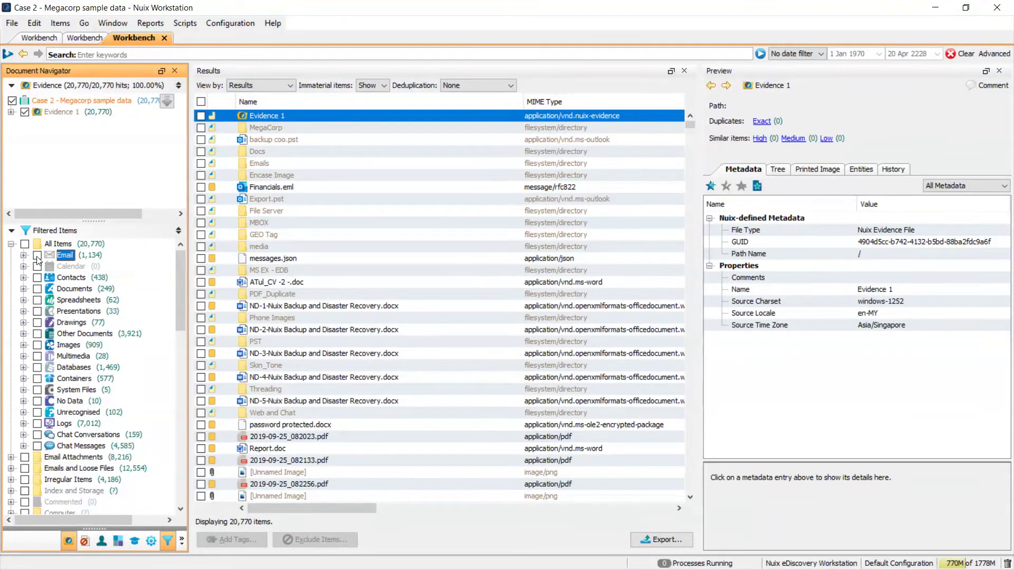
click(37, 257)
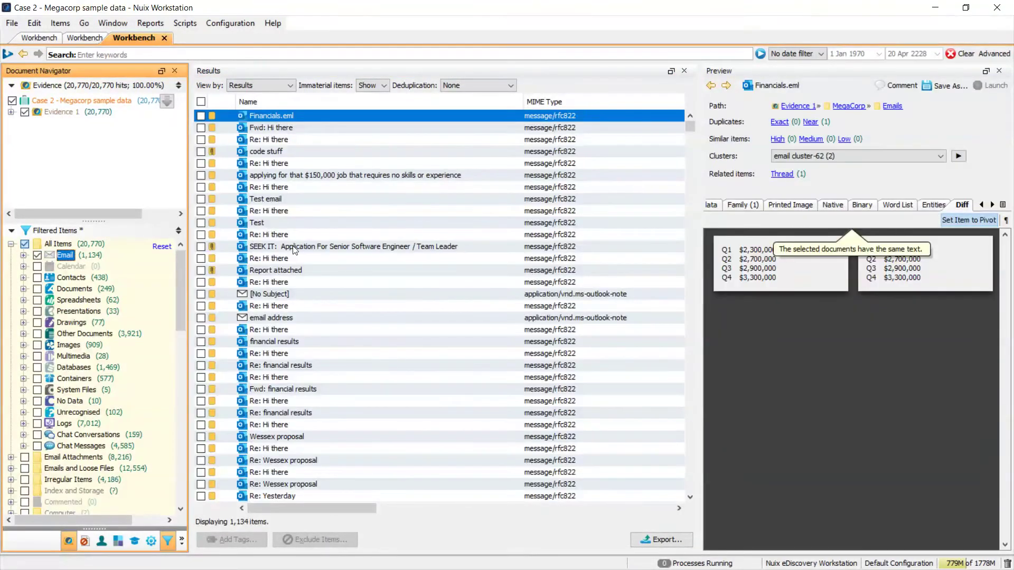
Show the previewed email's metadata, select all the filtered emails, and switch the results to the Entities view.
click(713, 204)
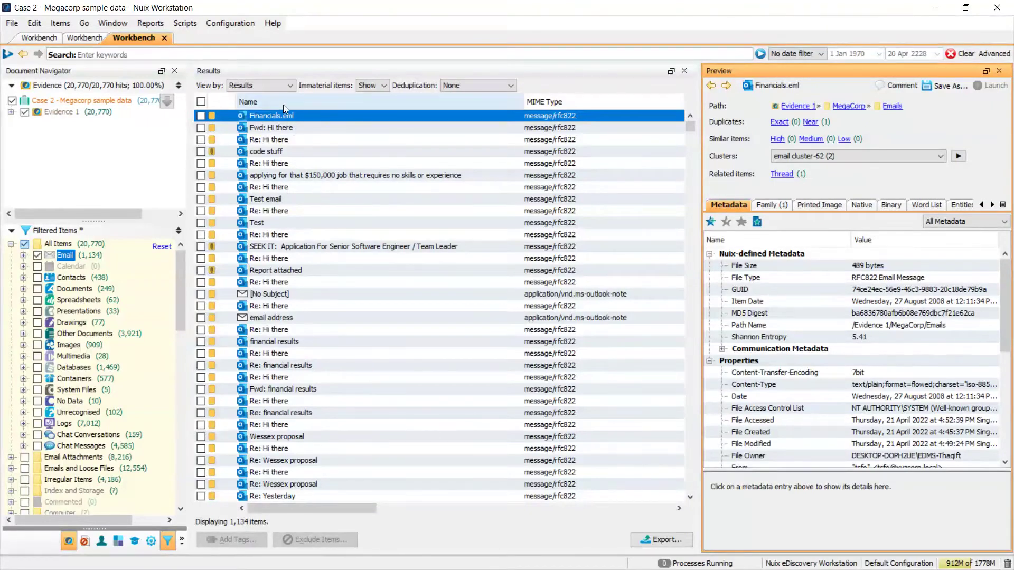
click(199, 108)
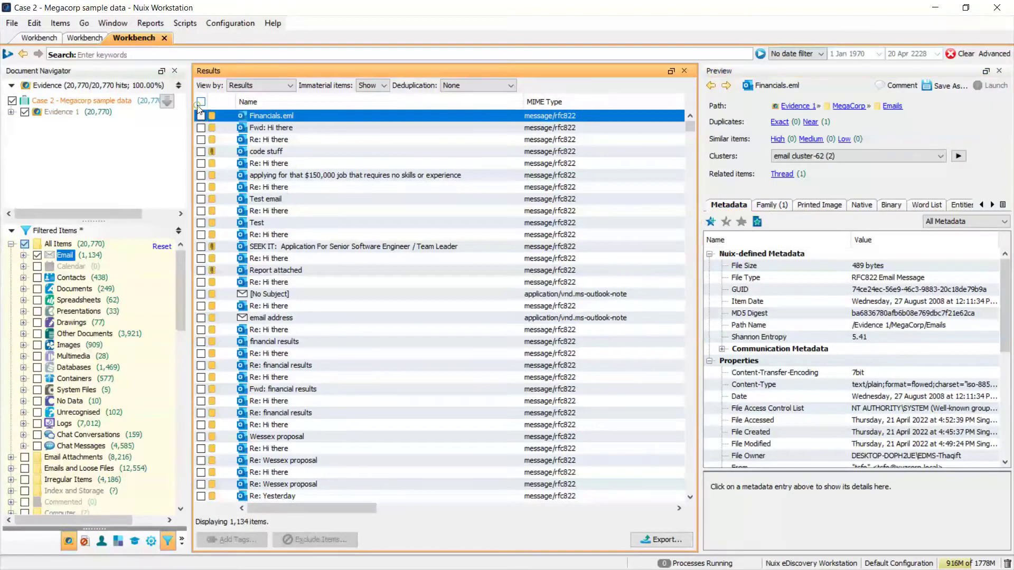
click(200, 104)
click(258, 86)
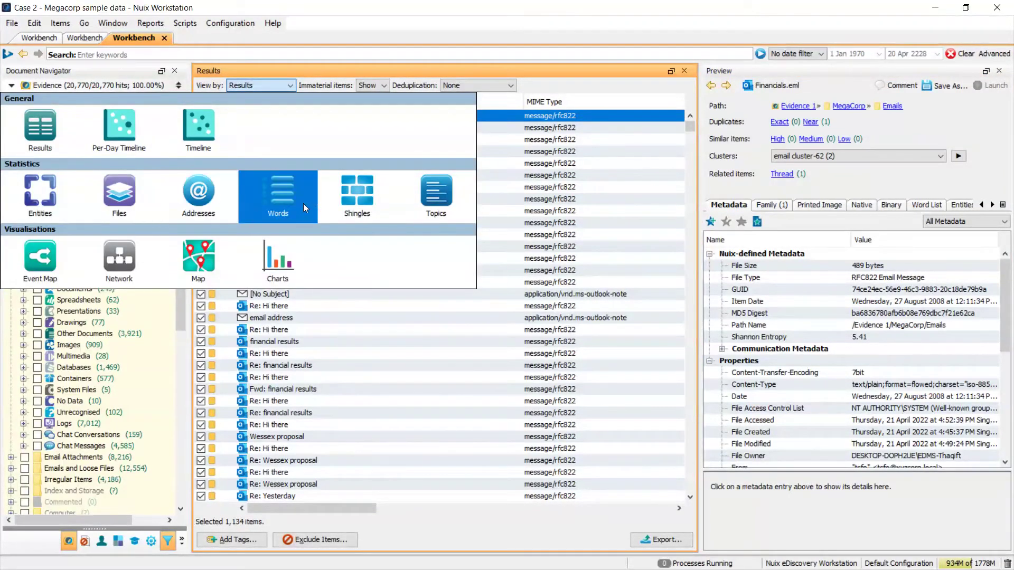
key(Escape)
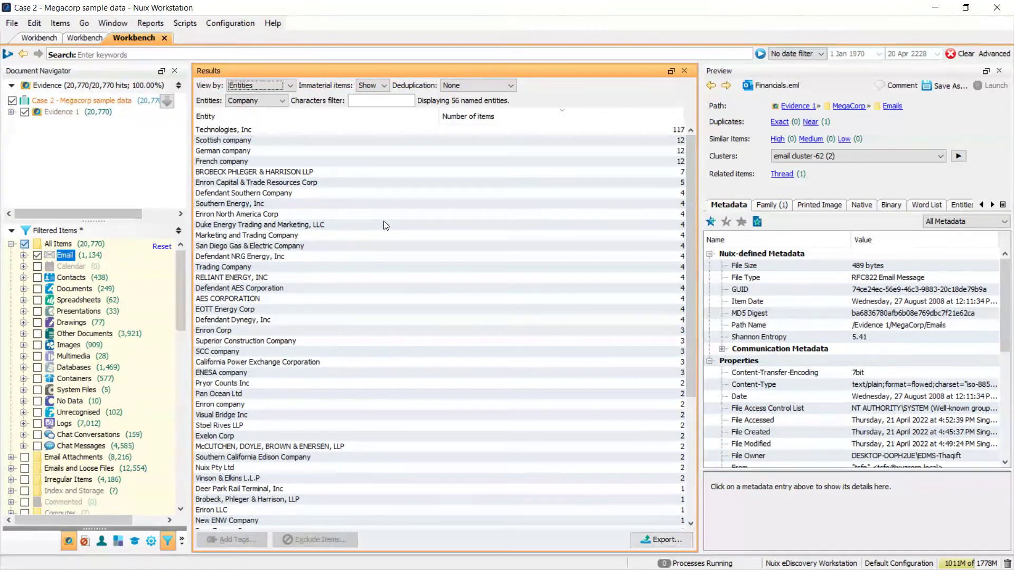
click(380, 100)
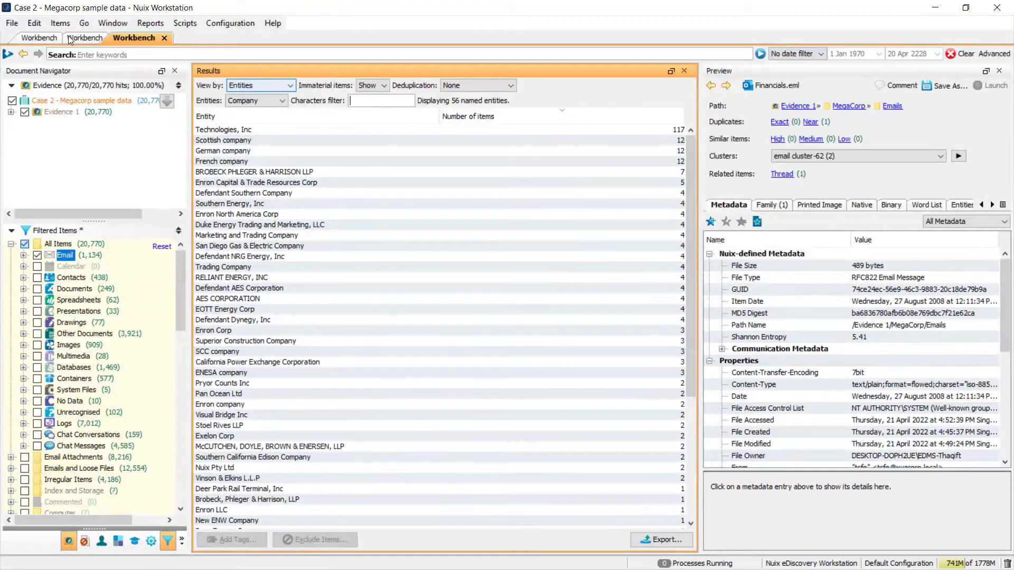
List the Email entities, filter them by the first letters of the employee's address, and open the items containing the matching address.
click(241, 101)
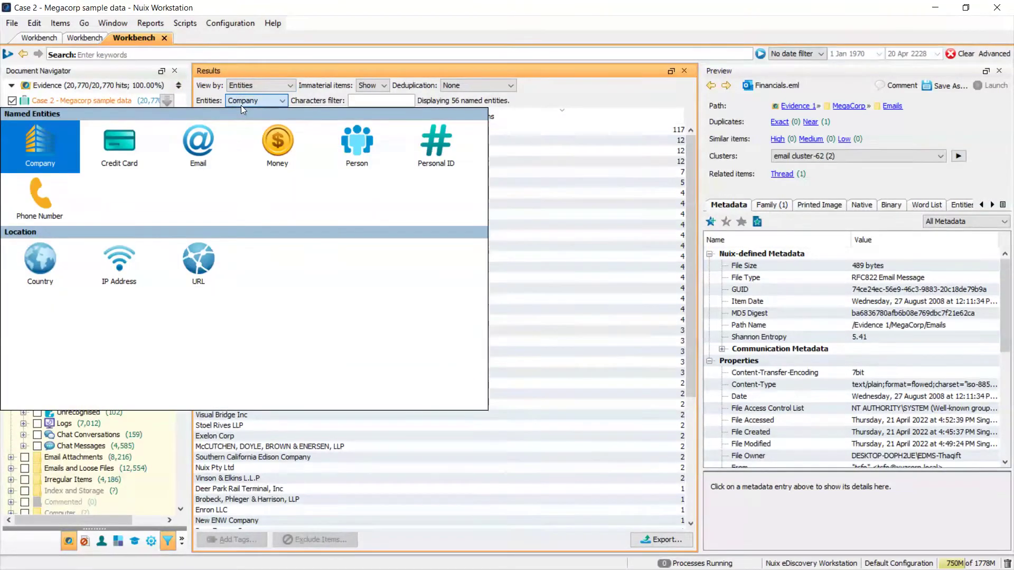
click(199, 146)
click(363, 104)
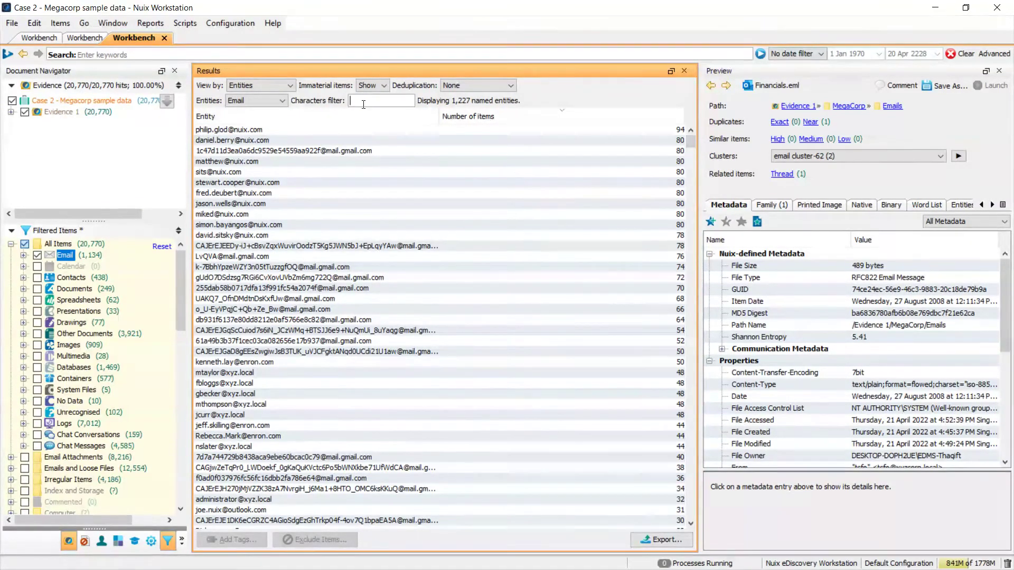
text(nur)
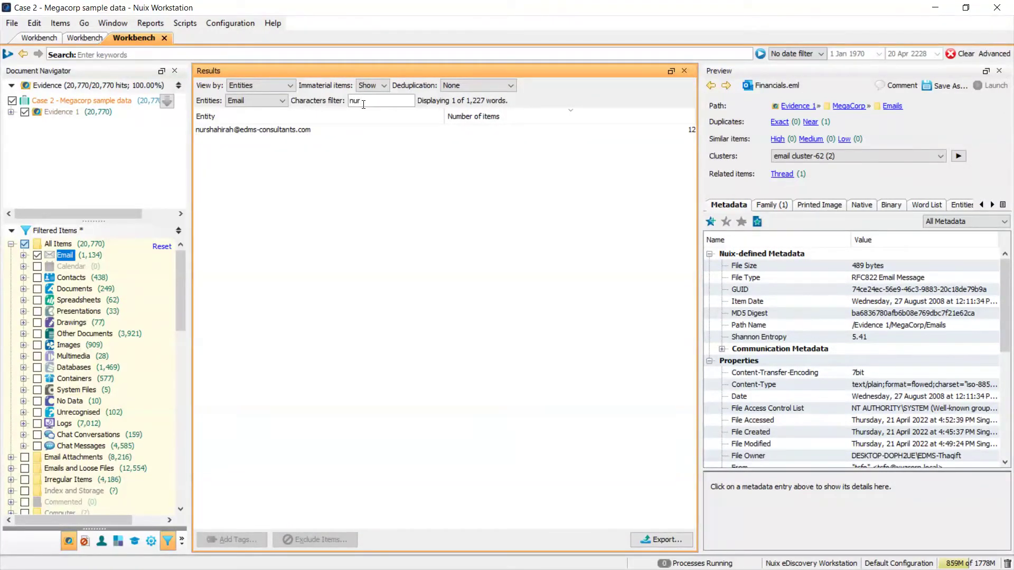
double_click(305, 130)
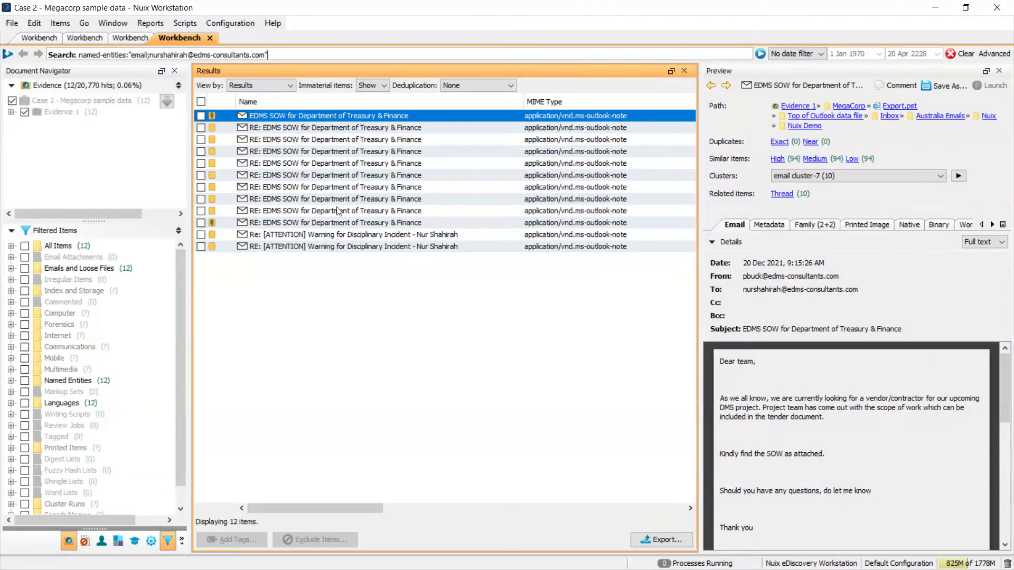
Read the two disciplinary incident warning emails at the end of the results.
click(357, 248)
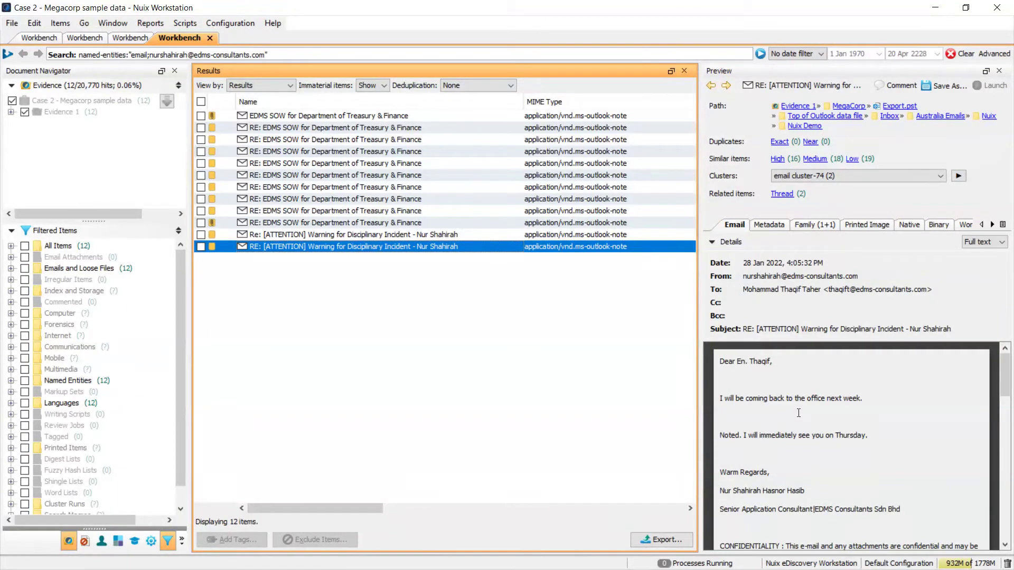
click(382, 236)
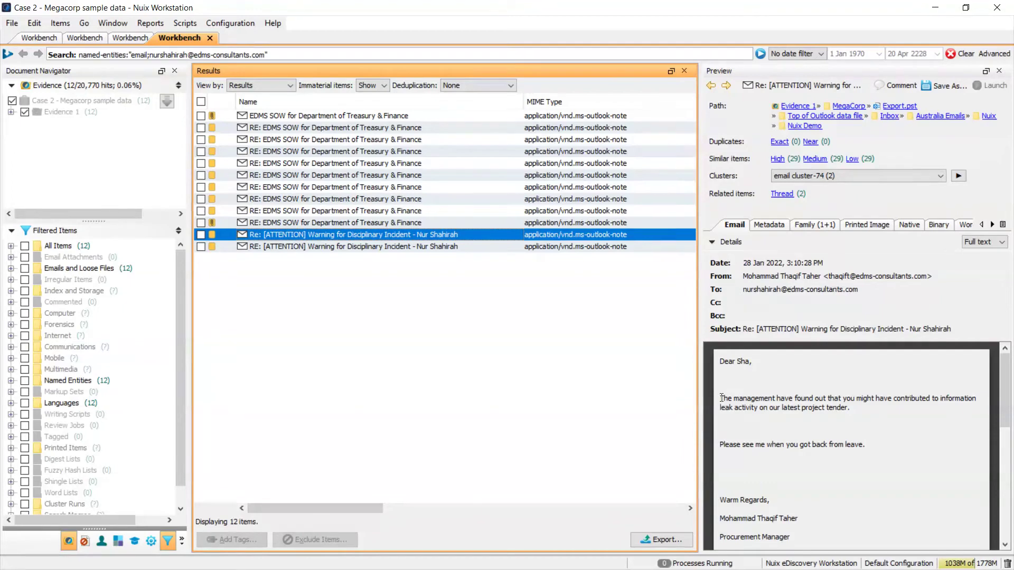
click(581, 250)
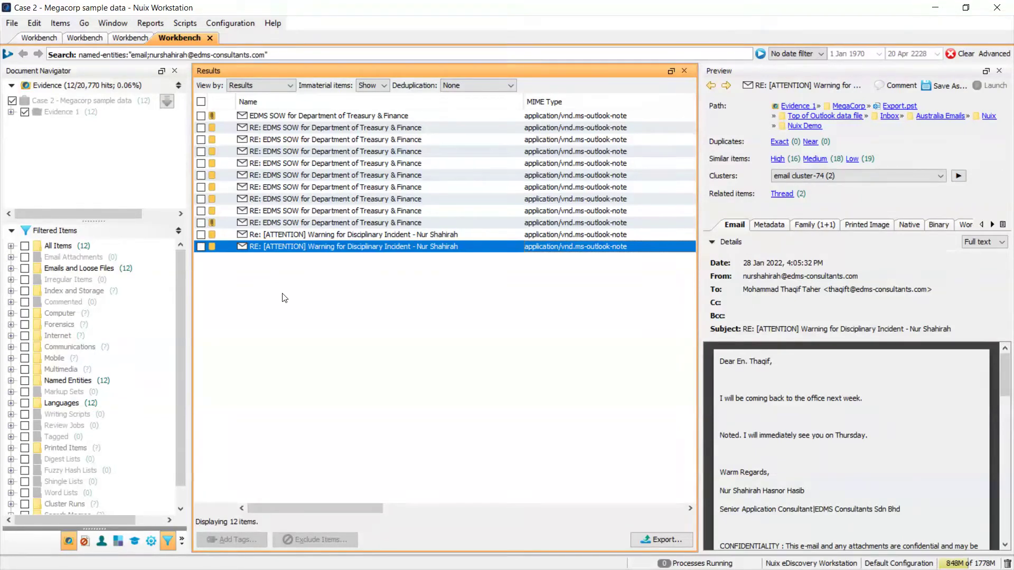
Select all the emails found for the address and display them as an Event Map.
click(201, 102)
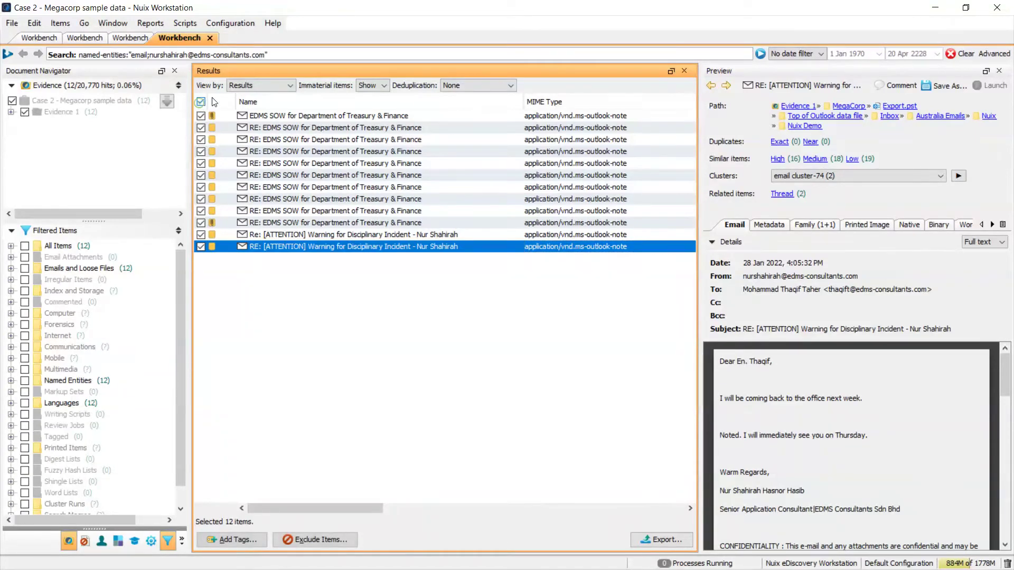
click(236, 86)
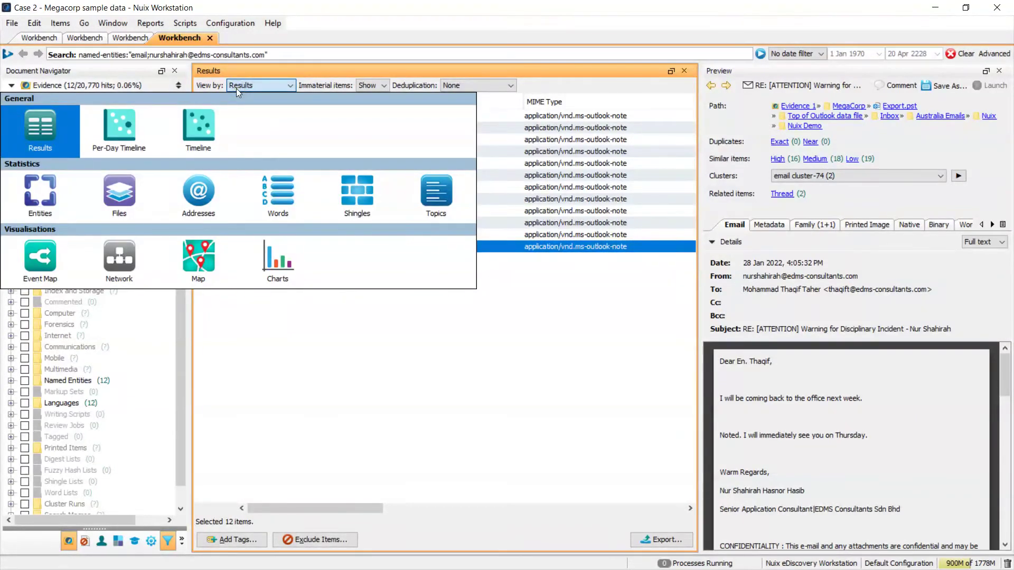
click(58, 256)
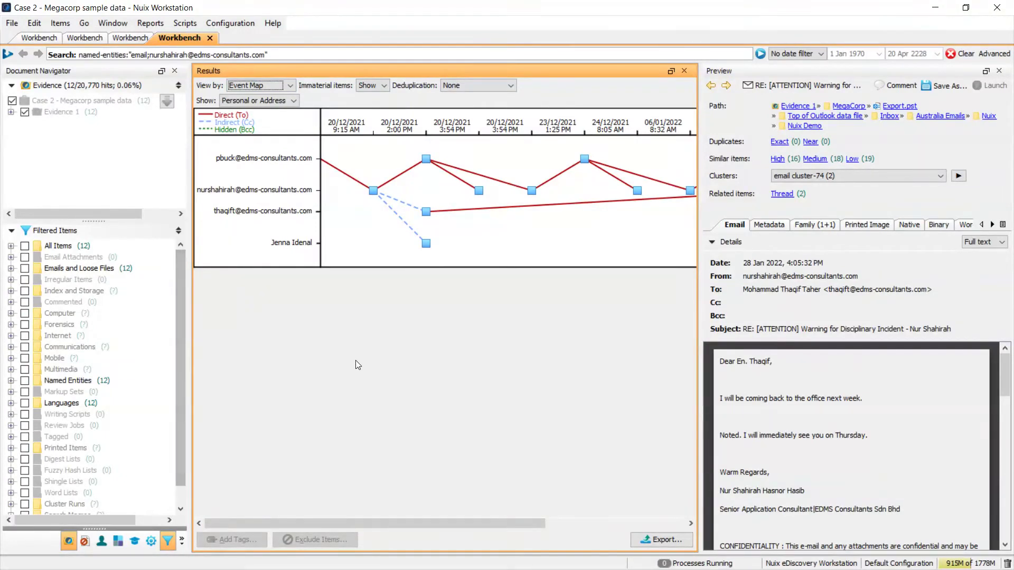
Examine the end of the event map and read the 28/01/2022 3:10 PM email.
drag(367, 522, 512, 522)
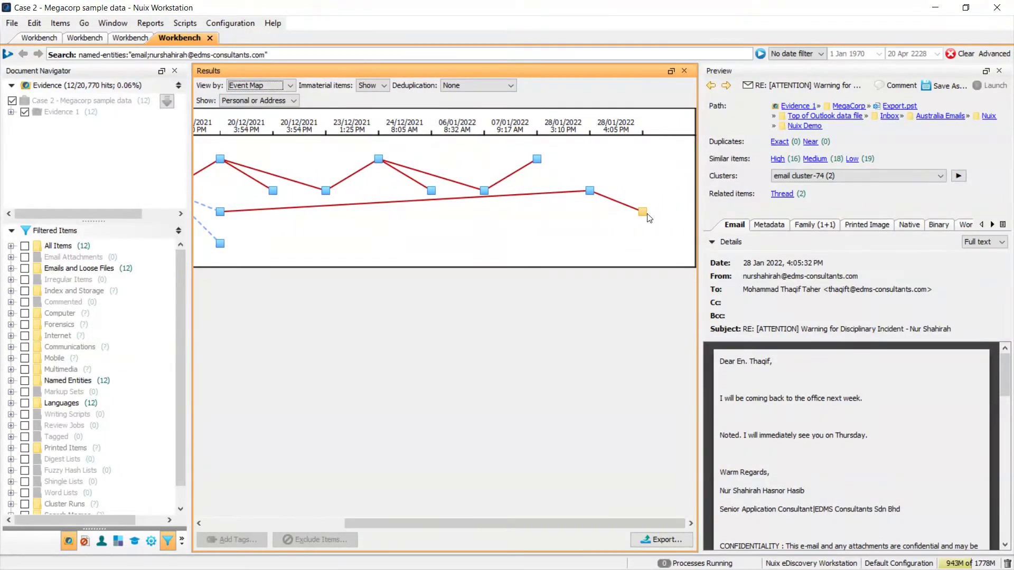
click(590, 190)
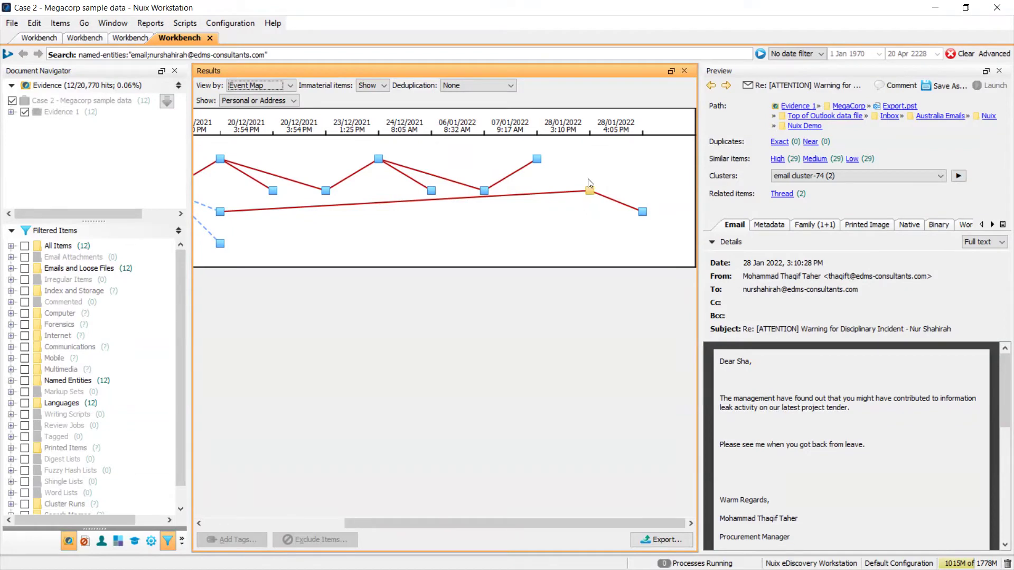
drag(647, 526, 595, 215)
drag(659, 522, 618, 456)
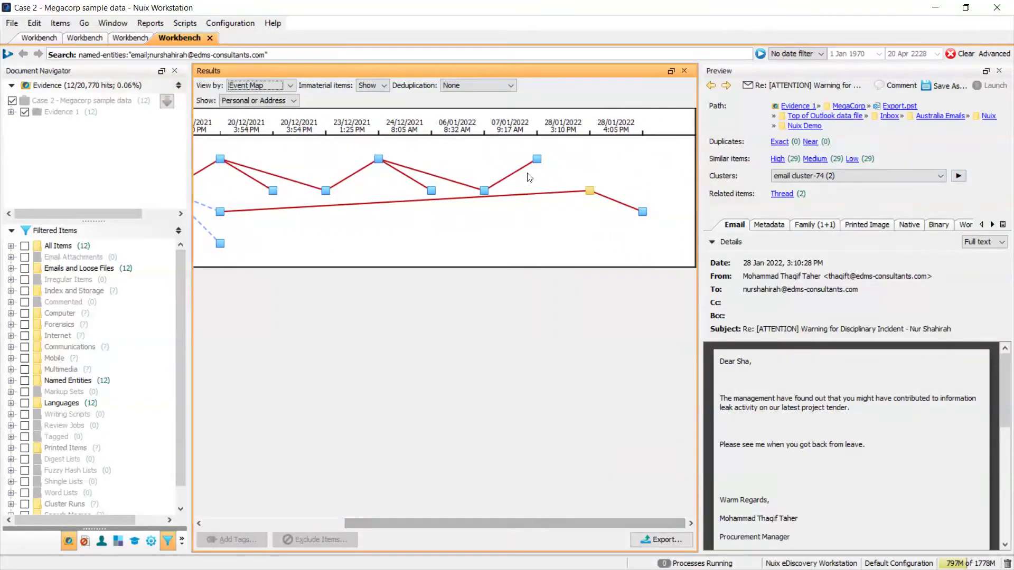
drag(577, 524, 424, 500)
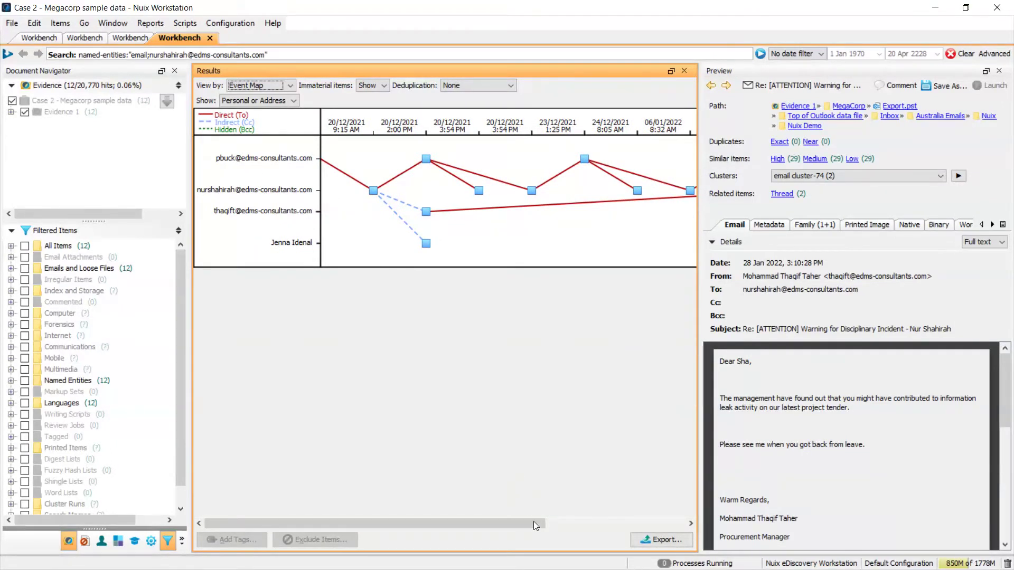
Read the 07/01/2022 9:17 AM email from the event map and examine its family of attached proposal PDFs.
drag(533, 521, 673, 522)
click(538, 160)
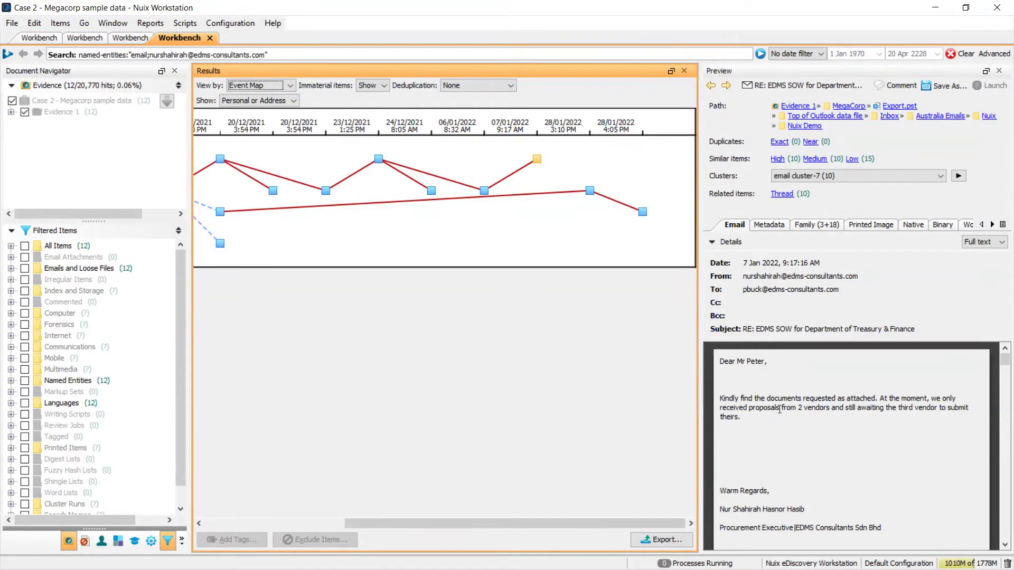
click(808, 226)
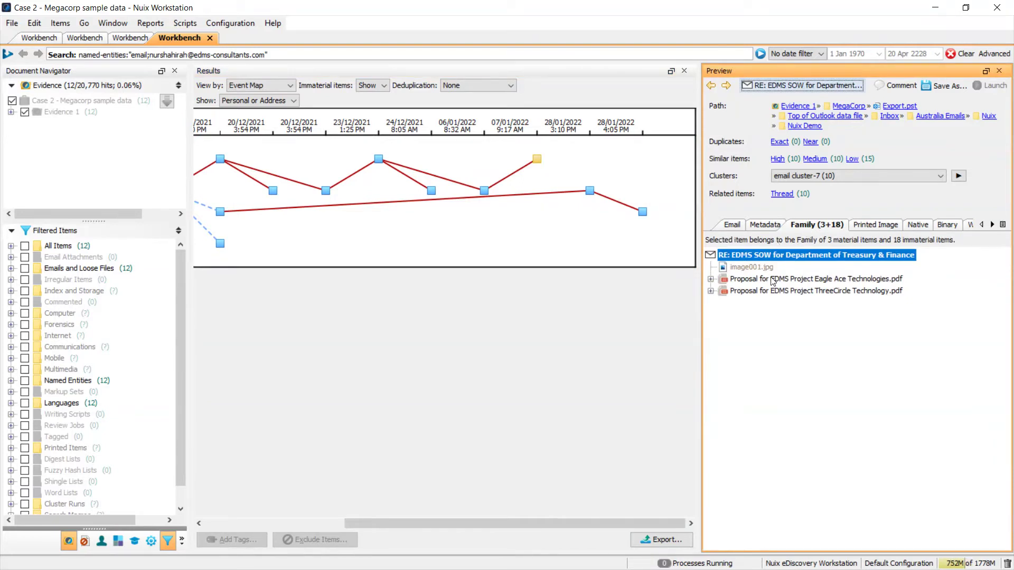
mouse_move(774, 280)
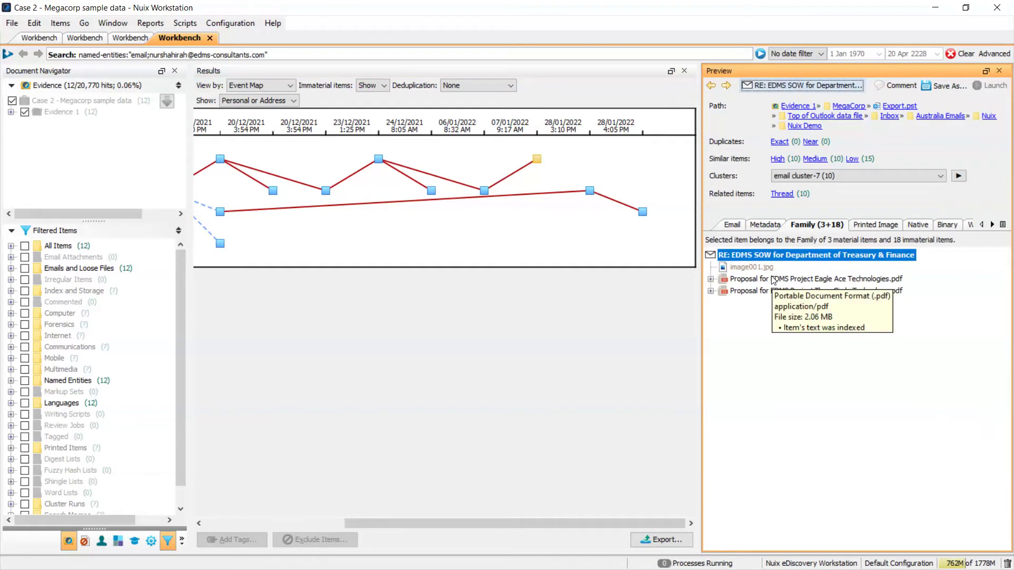
click(925, 342)
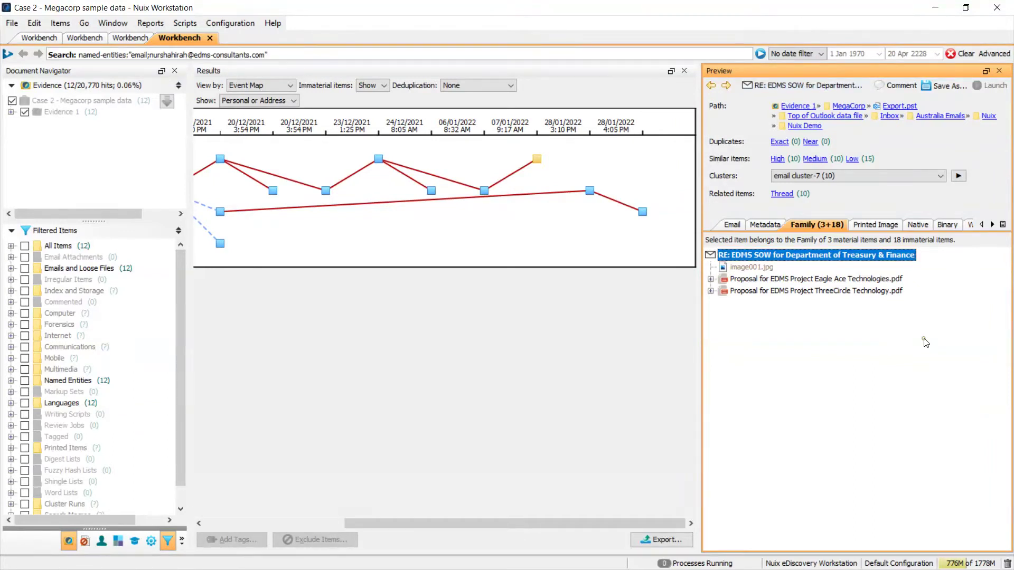
mouse_move(818, 284)
Read the text of the 20/12/2021 9:15 AM and 2:00 PM emails from the start of the event map.
drag(672, 521, 545, 528)
click(319, 191)
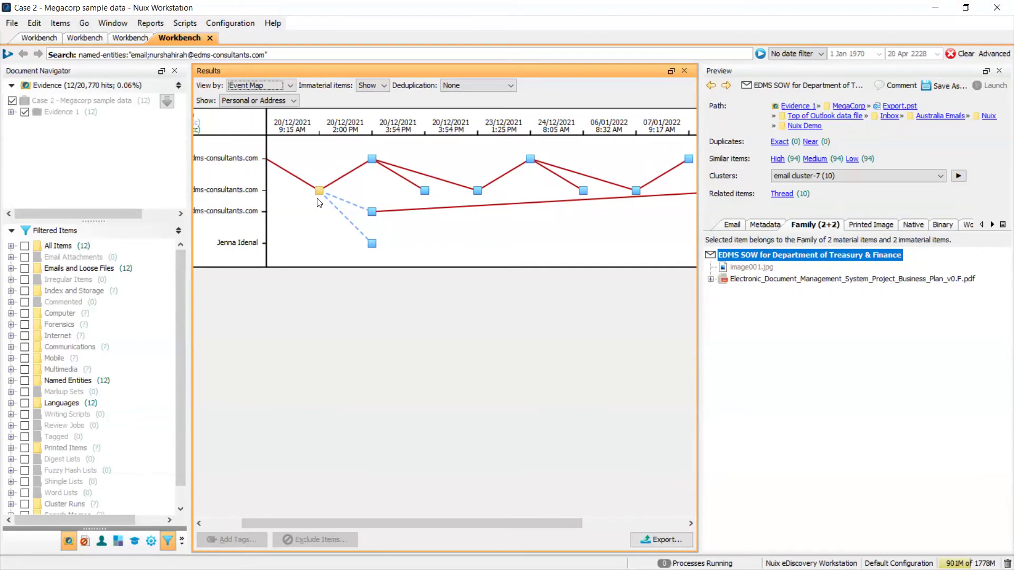
click(732, 225)
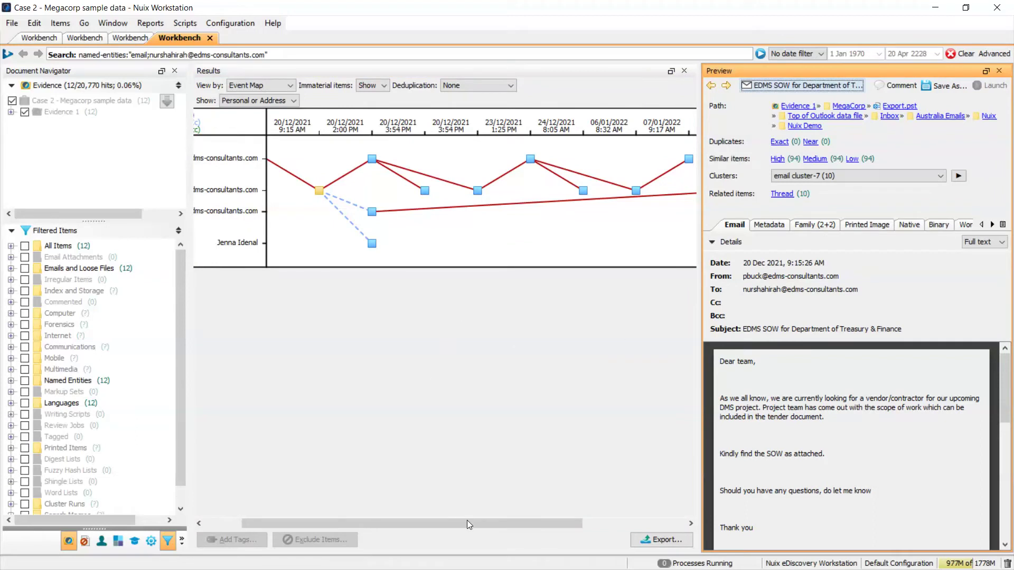
drag(467, 523, 428, 522)
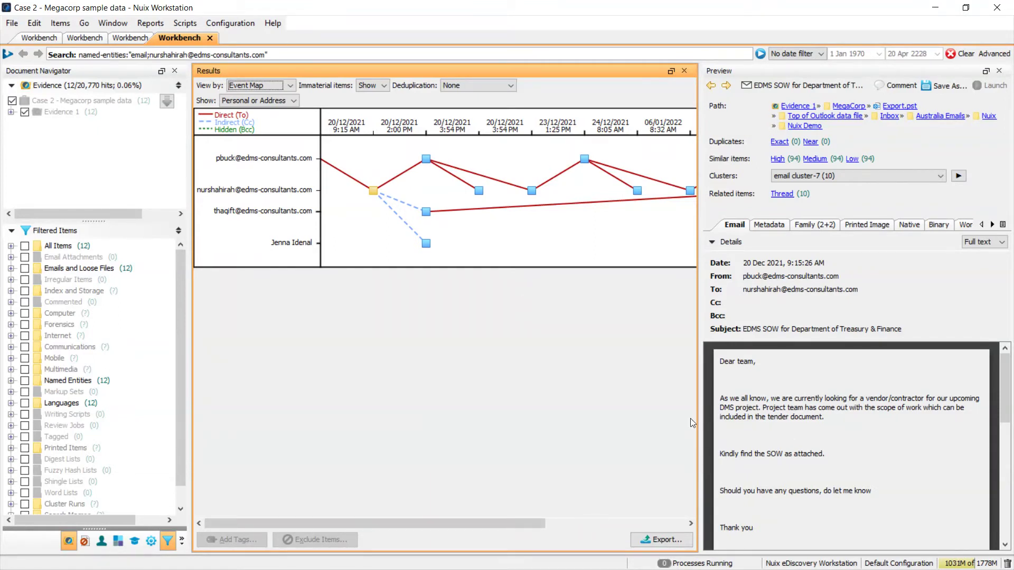
click(426, 159)
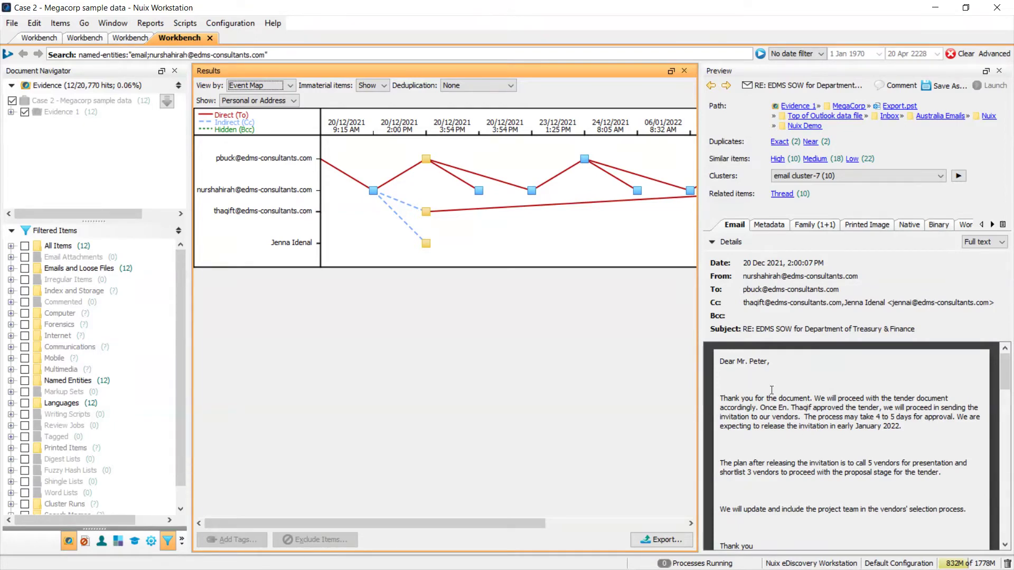
scroll(744, 448, down, 3)
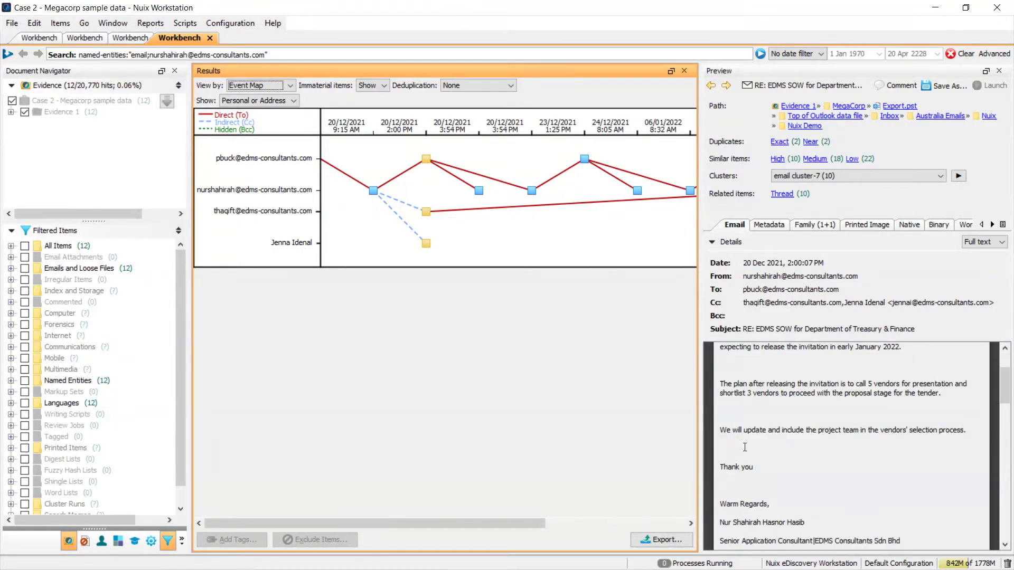
scroll(745, 448, up, 3)
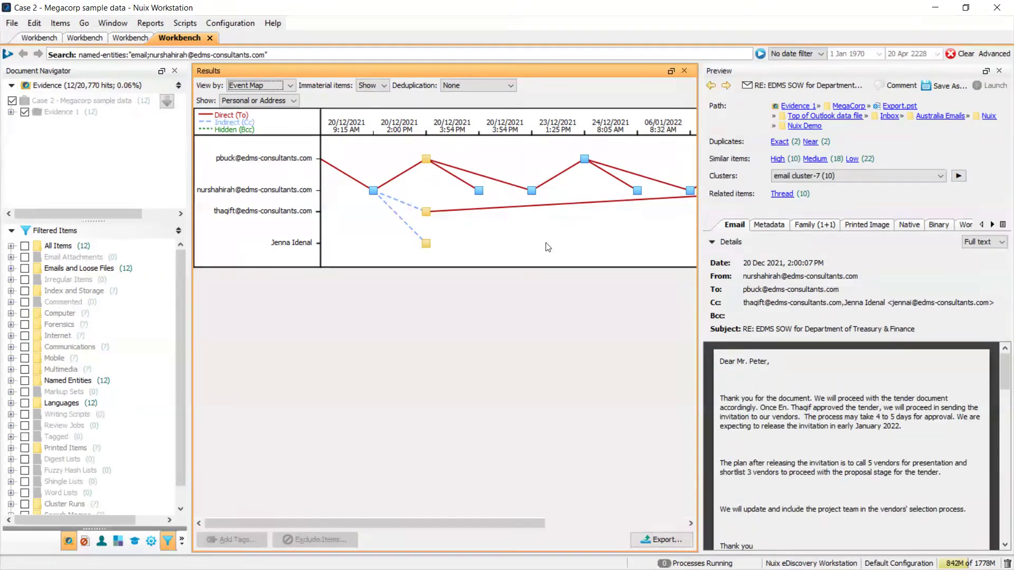
Follow the event map onward and read the 20/12/2021 3:54 PM and 23/12/2021 1:25 PM emails.
click(479, 190)
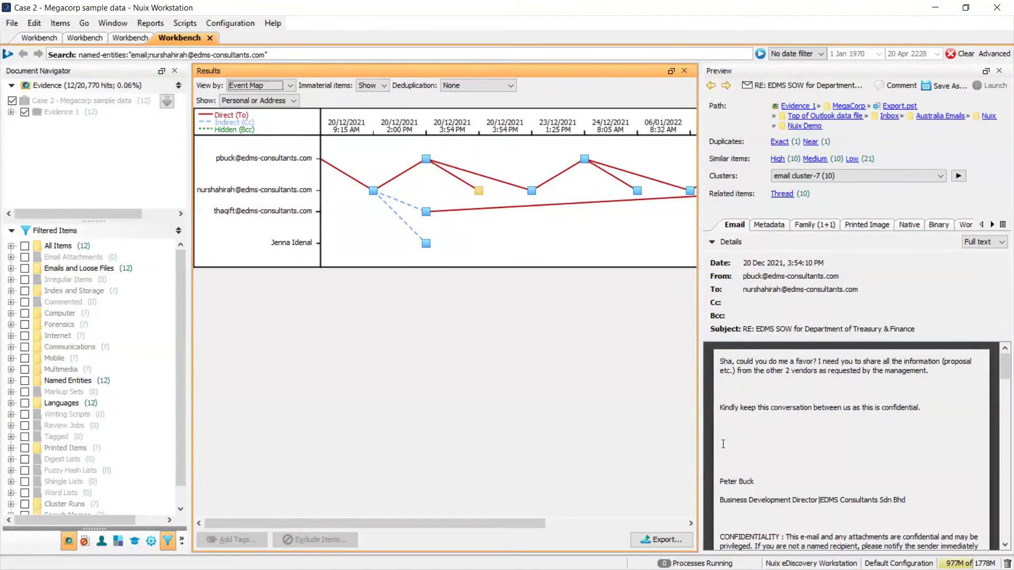
drag(515, 527, 528, 524)
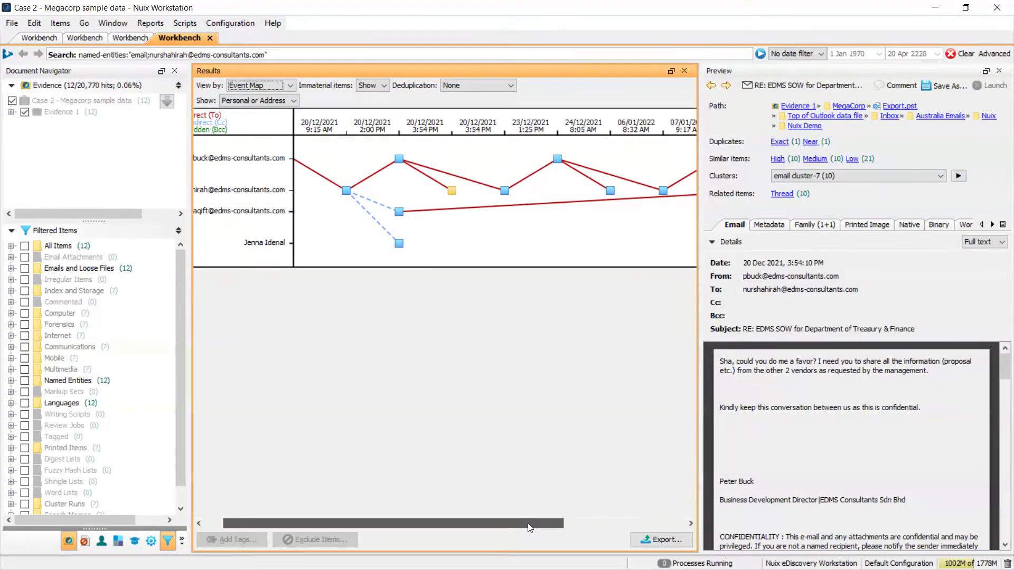
drag(530, 528, 530, 527)
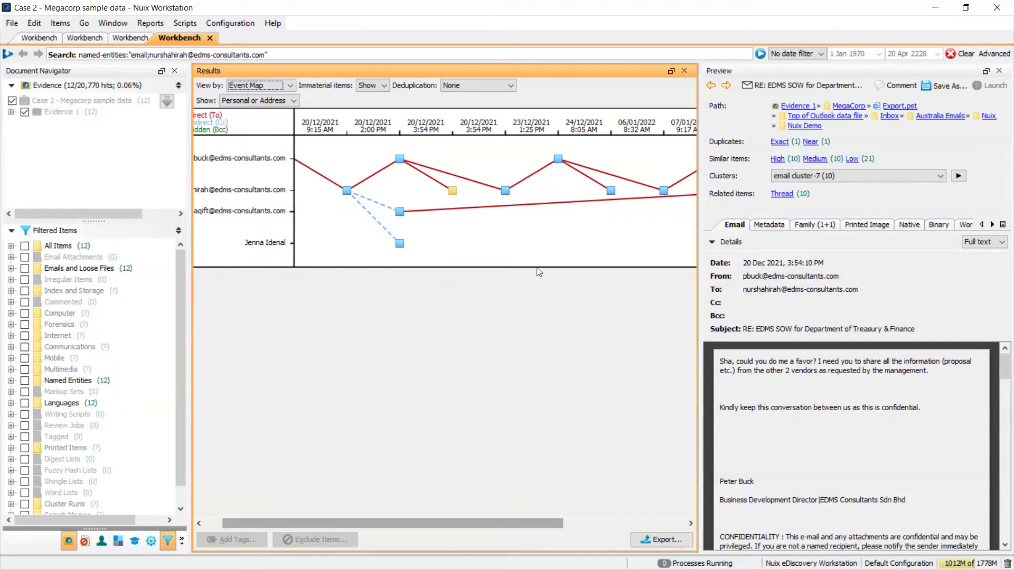
click(507, 192)
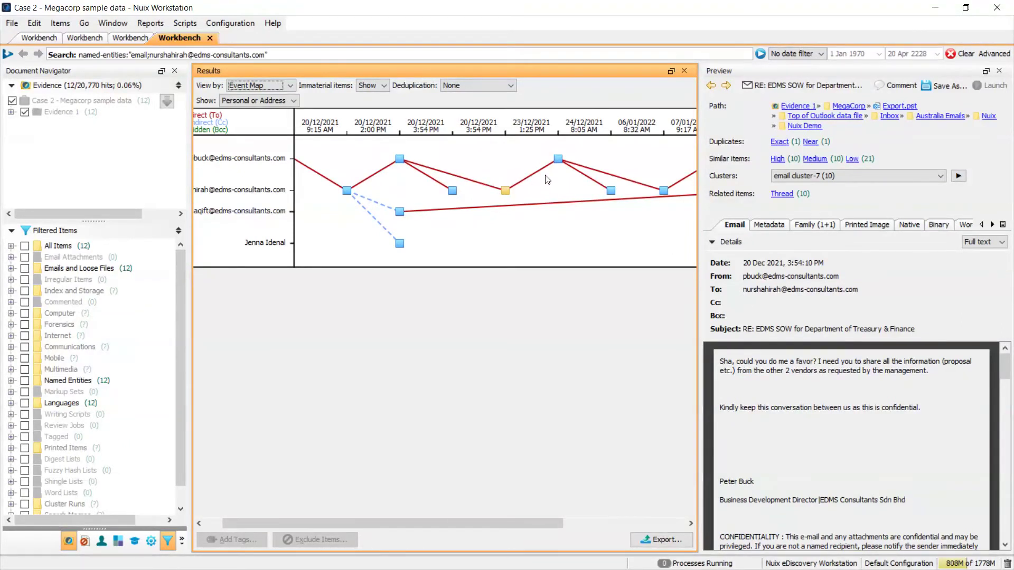
click(558, 160)
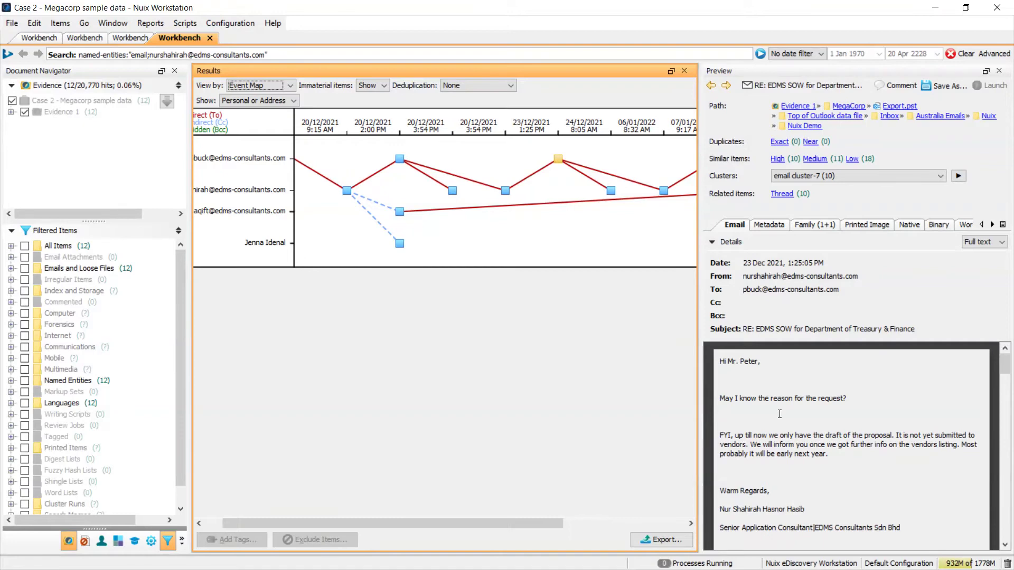
scroll(780, 414, down, 3)
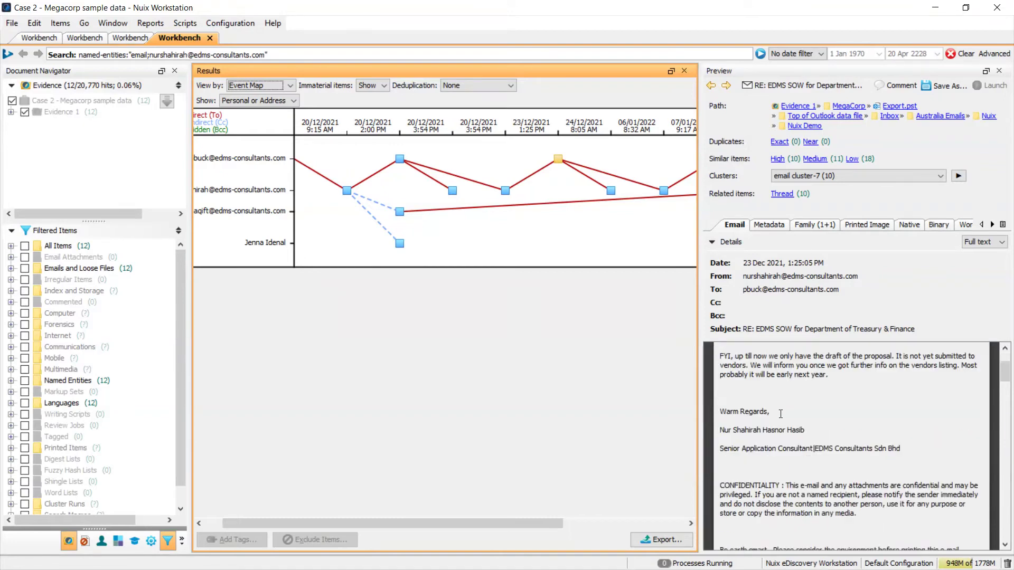
Follow the event map onward and read the 24/12/2021 8:05 AM and 06/01/2022 8:32 AM emails.
scroll(780, 414, up, 3)
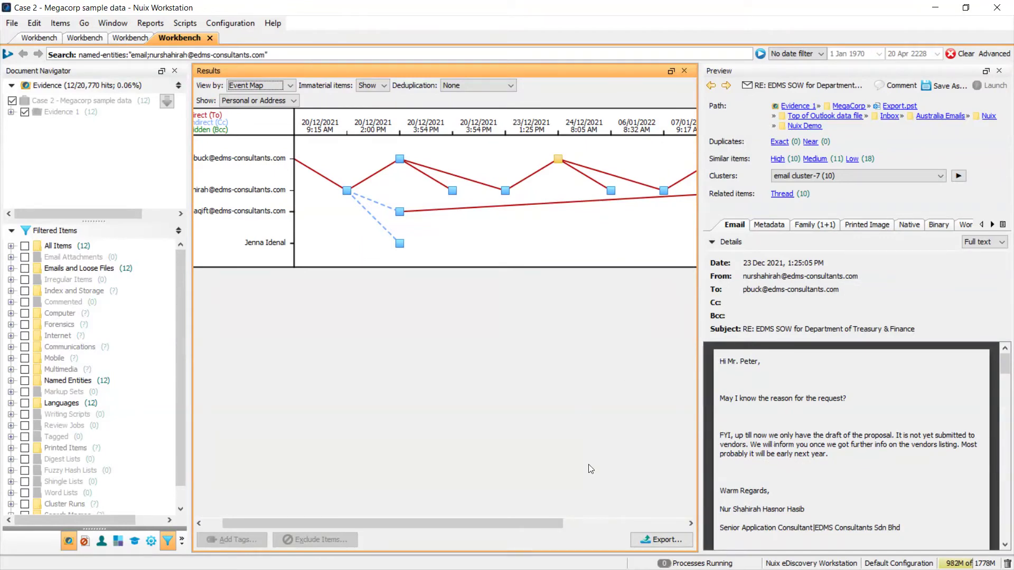
click(610, 191)
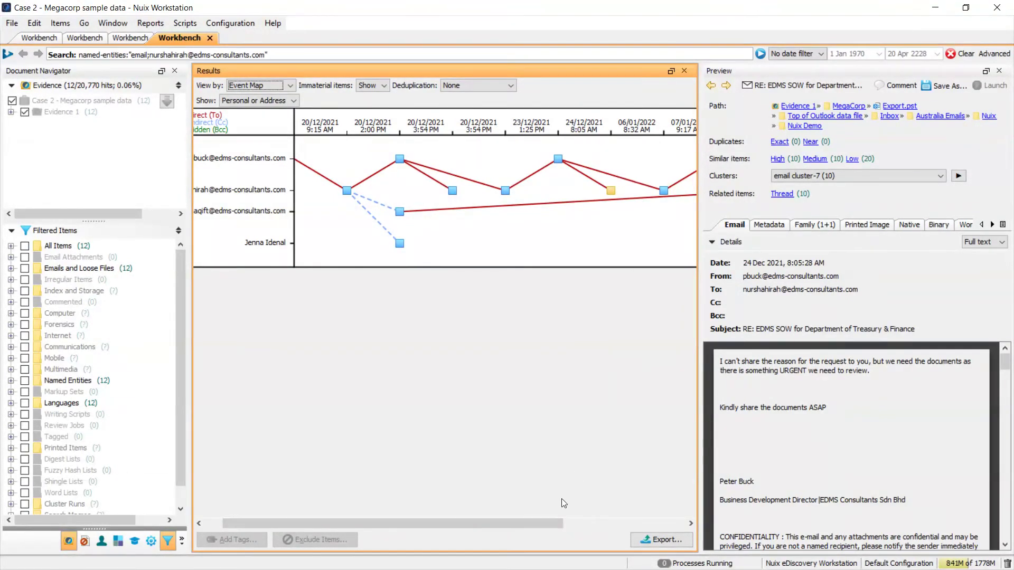
drag(554, 524, 578, 523)
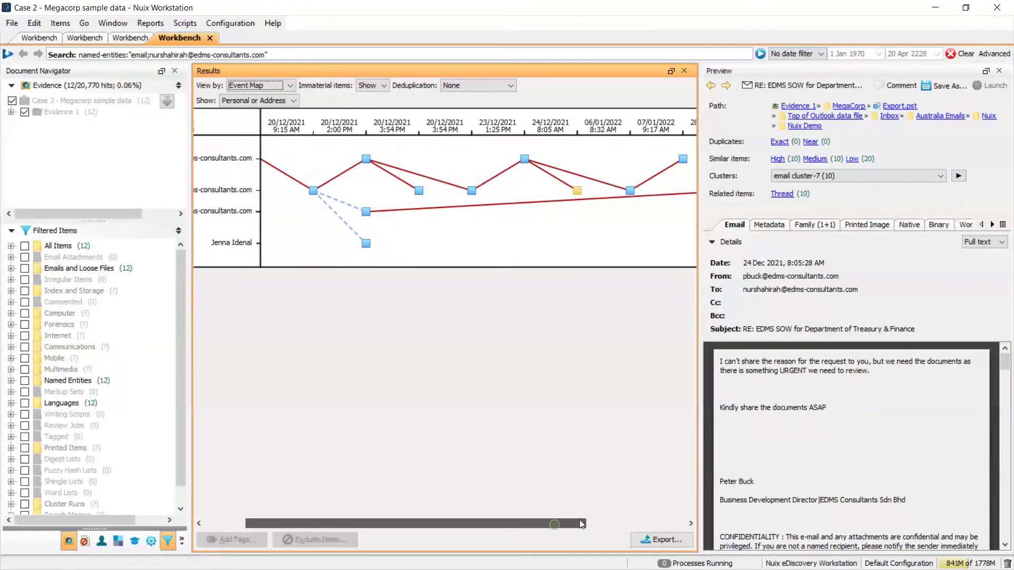
click(631, 191)
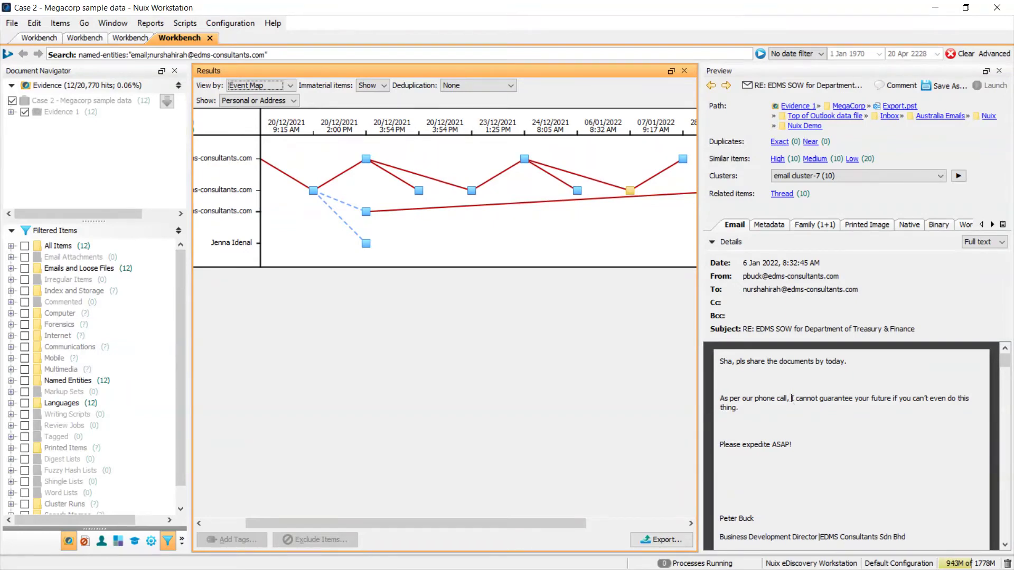
click(792, 398)
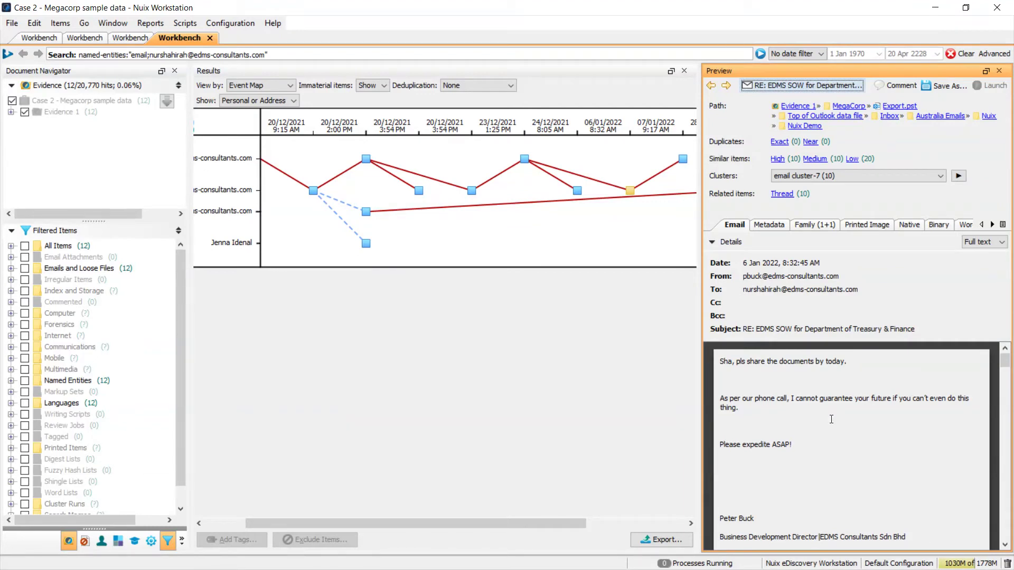
drag(566, 529, 458, 444)
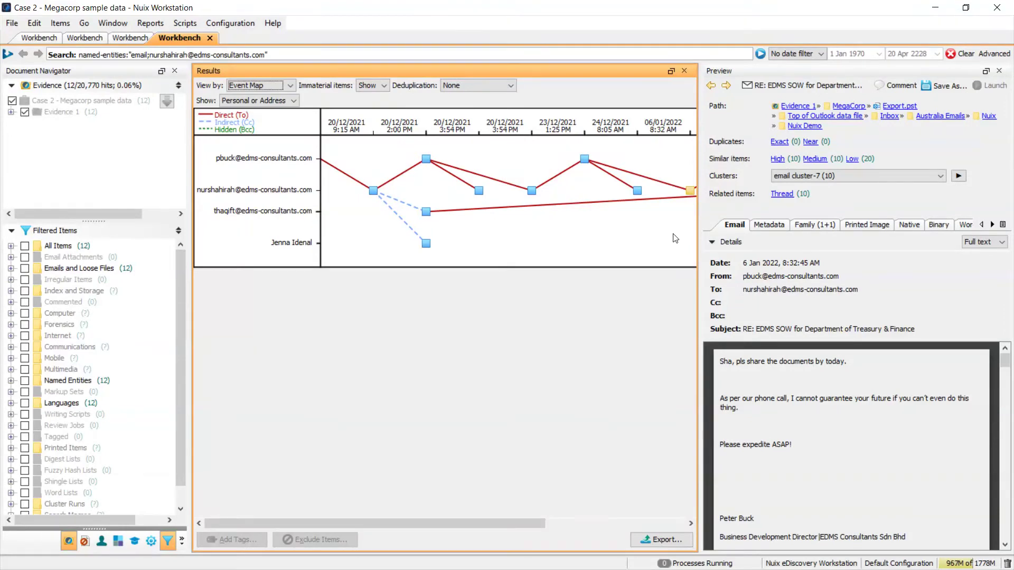
Switch from the event map back to the results list and clear the named-entity search.
click(267, 85)
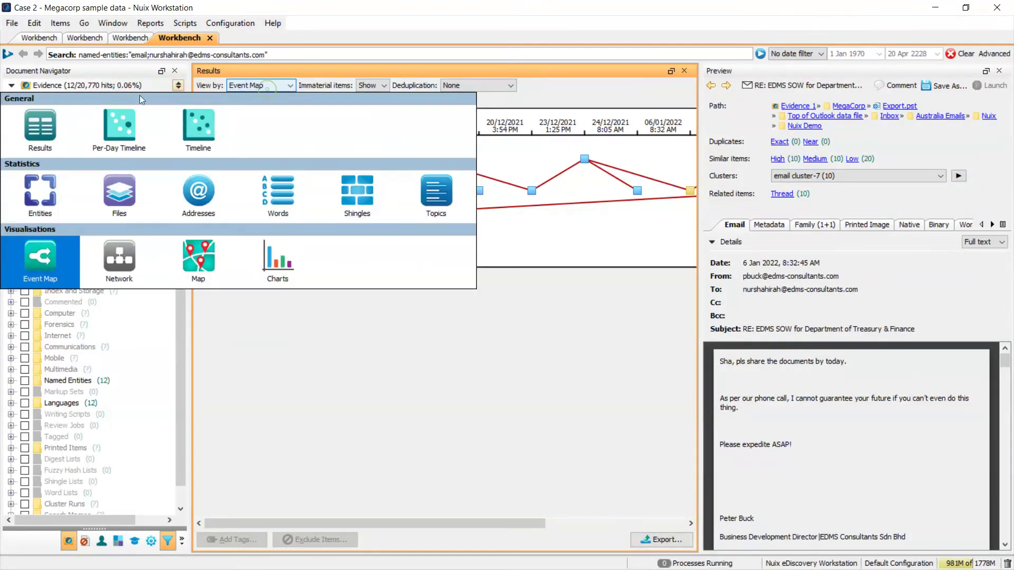
click(62, 111)
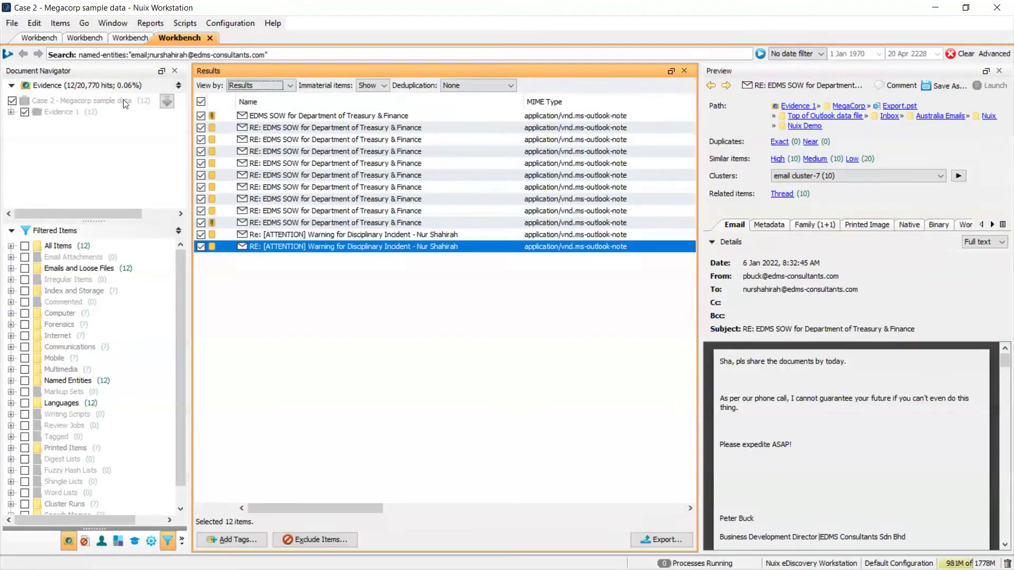
click(955, 52)
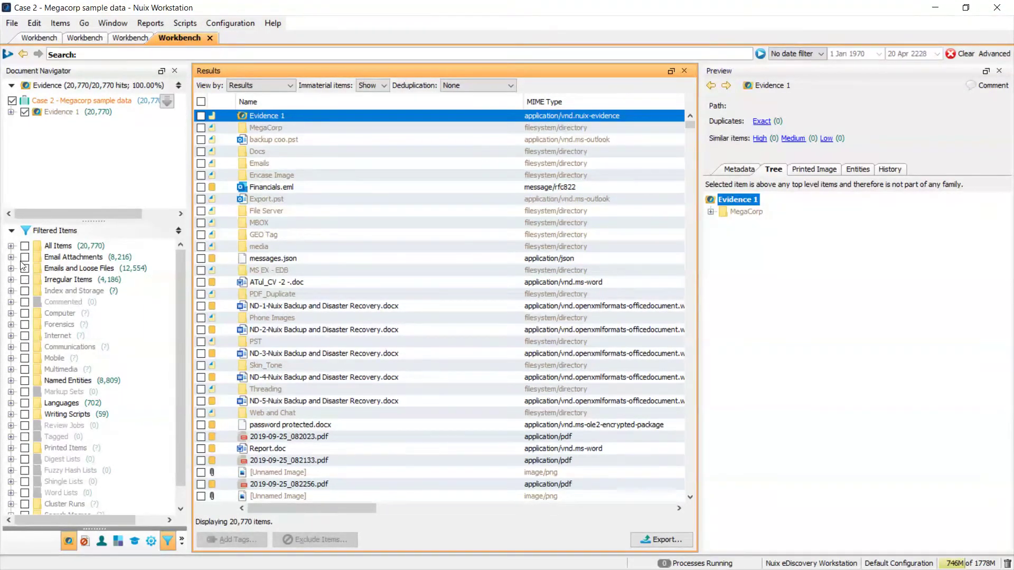
Filter all items down to the Email type and search them for the second employee's first name.
click(11, 247)
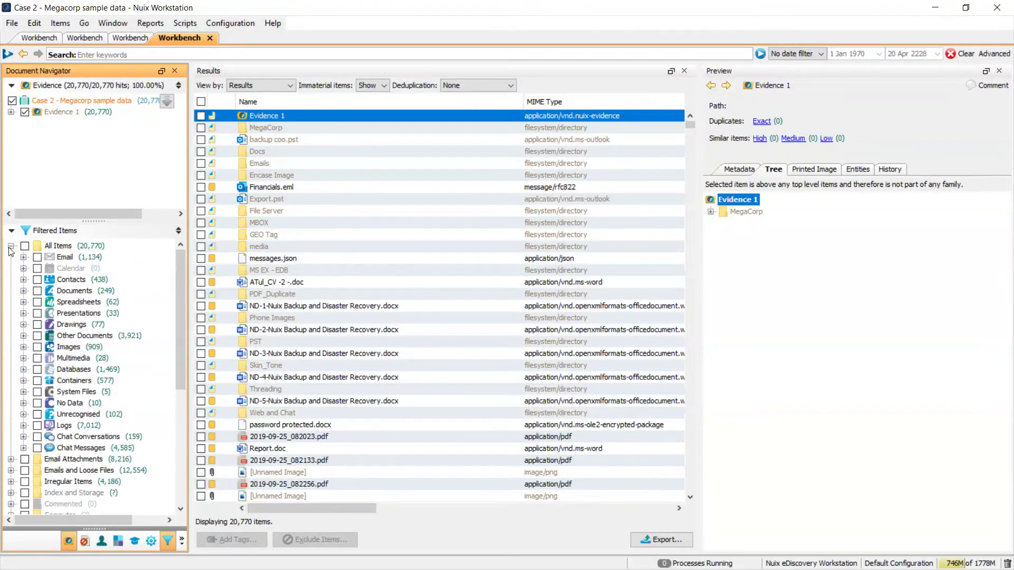
click(36, 257)
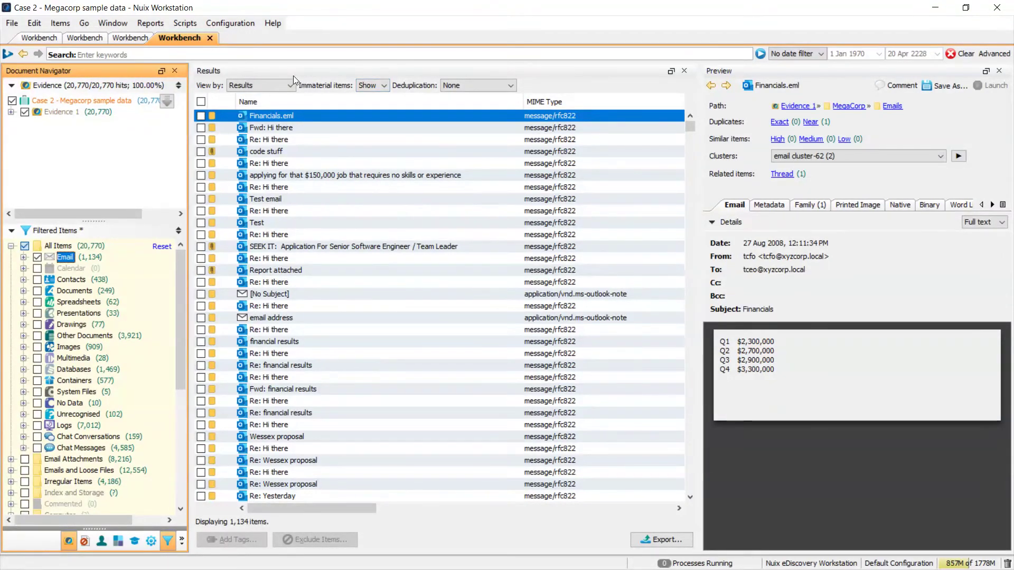
click(272, 54)
text(jenna)
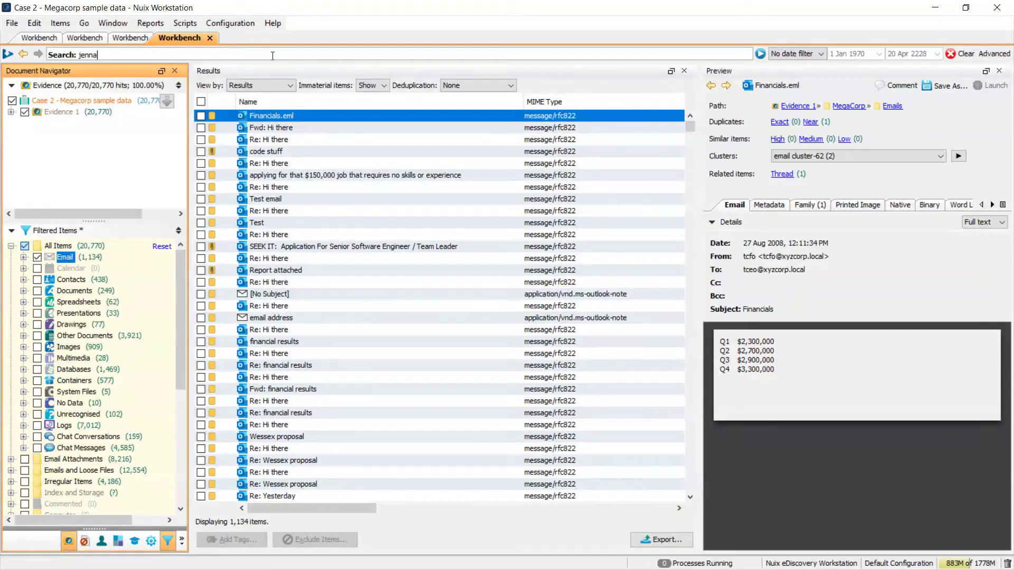
key(Return)
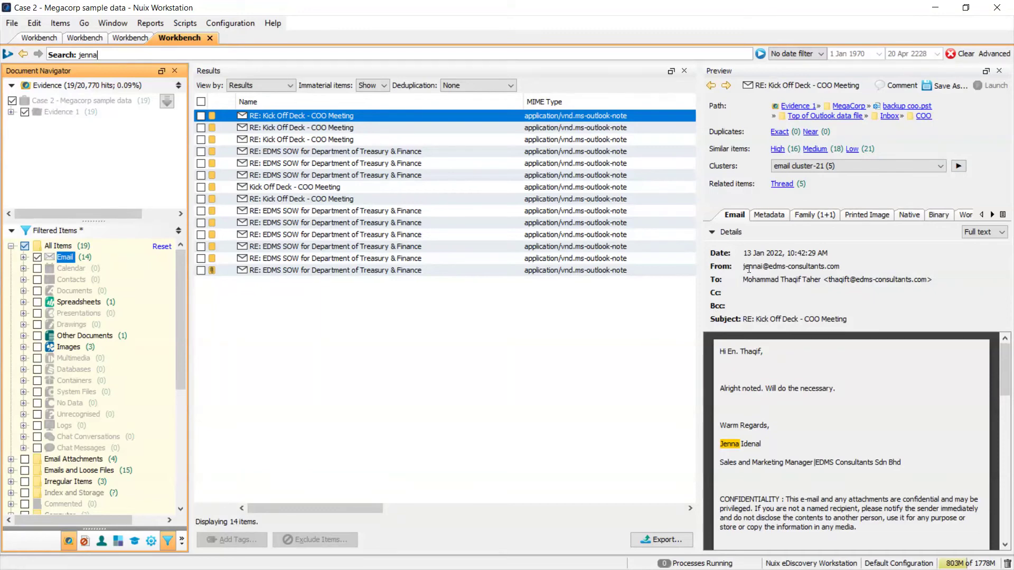
Examine the metadata and the message text of the first RE: Kick Off Deck - COO Meeting email.
click(771, 217)
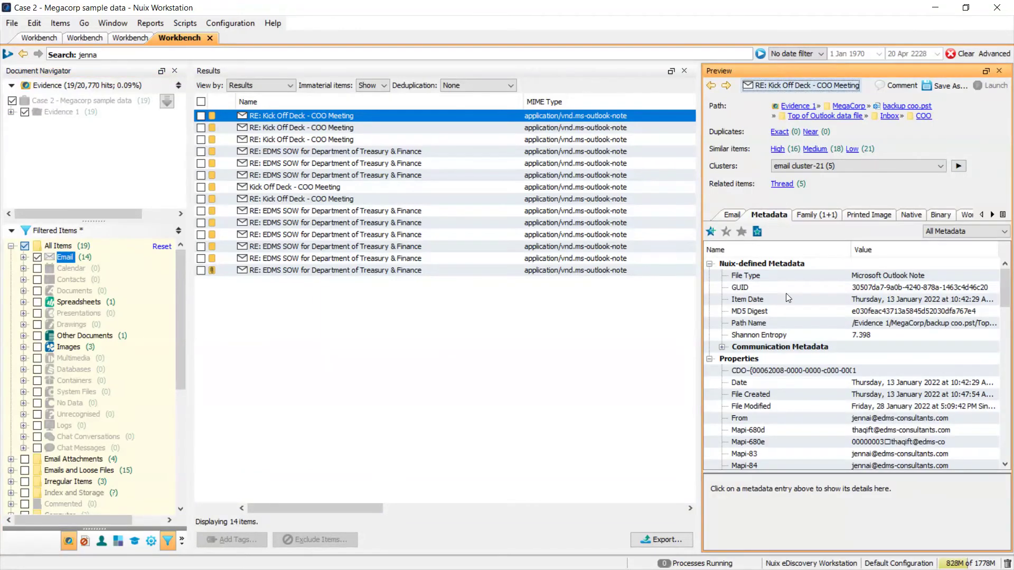
scroll(812, 369, down, 10)
scroll(812, 370, down, 5)
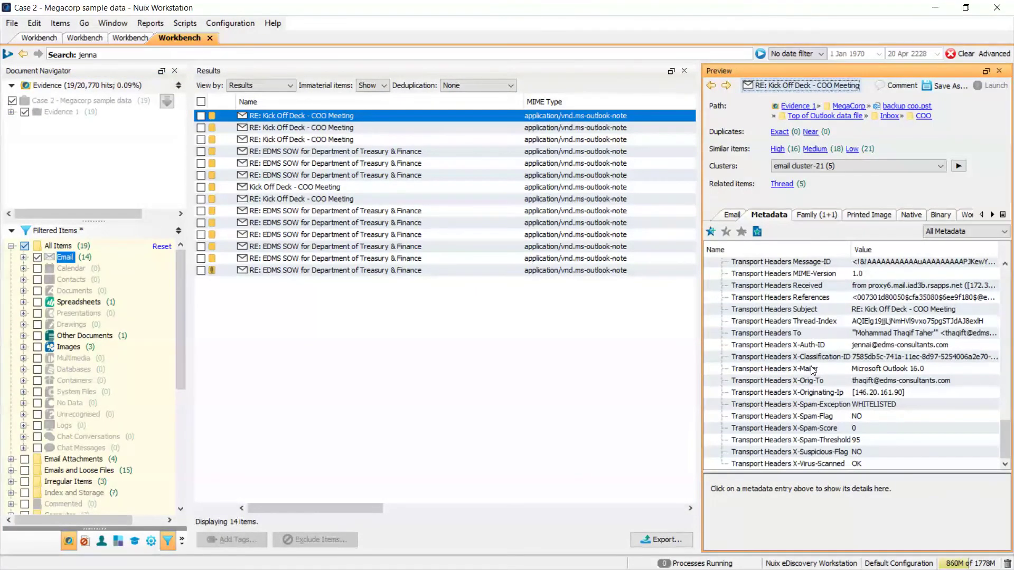
scroll(812, 370, up, 14)
click(743, 212)
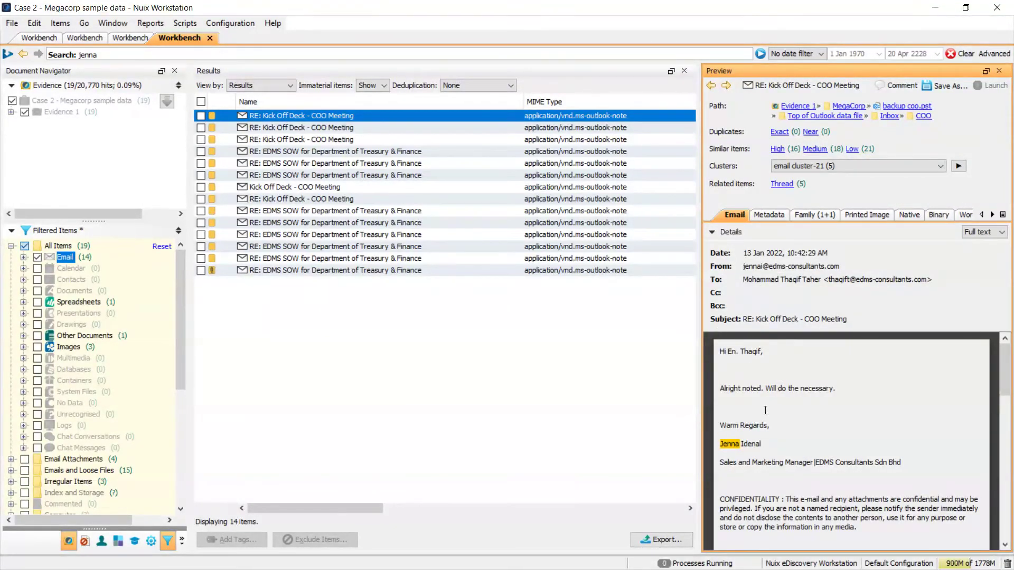
scroll(765, 411, down, 5)
scroll(766, 411, up, 5)
Select all the found emails and look through their most frequent words in the Words view.
click(200, 102)
click(252, 88)
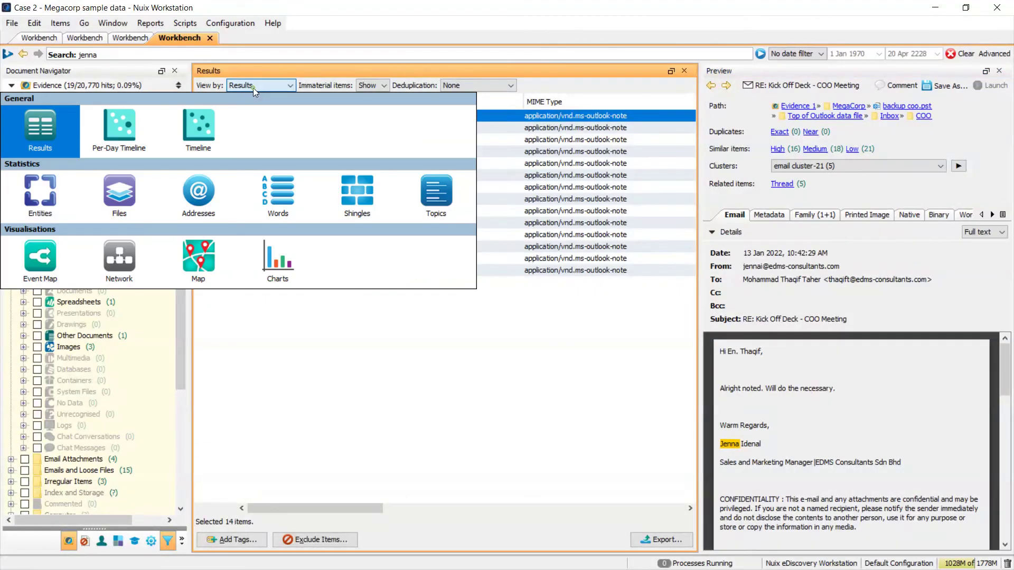
click(269, 182)
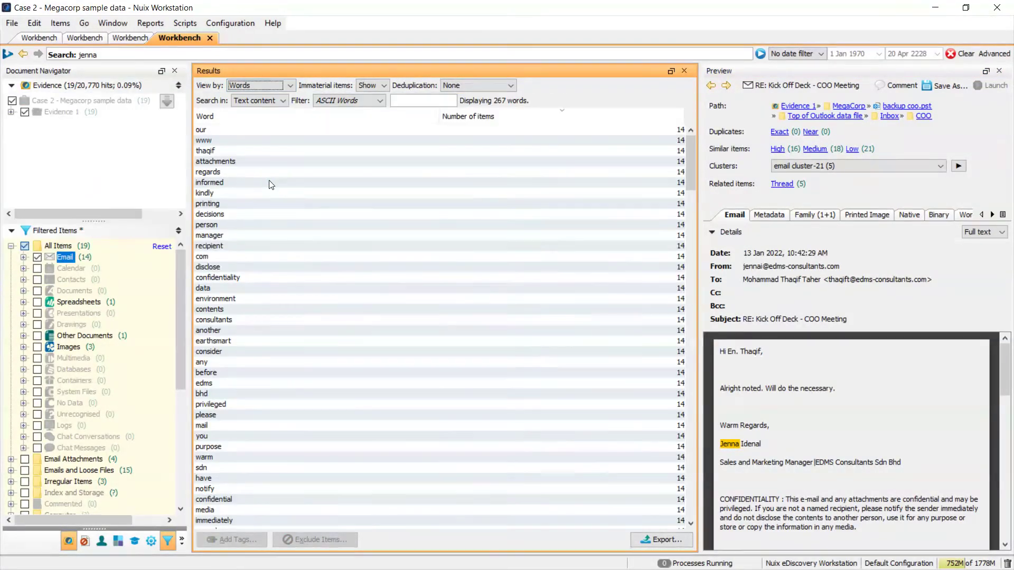
scroll(290, 199, down, 5)
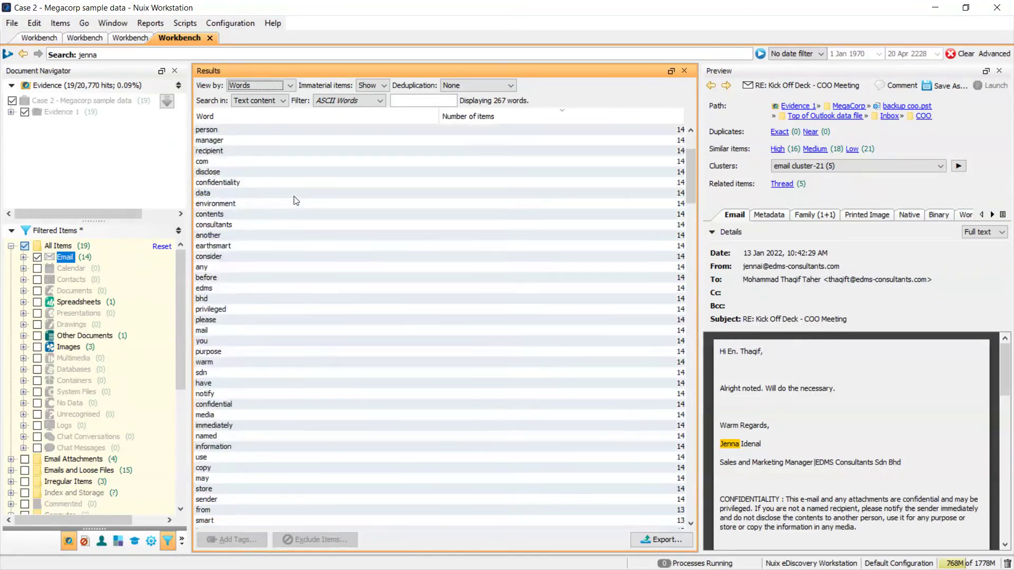
scroll(290, 200, up, 5)
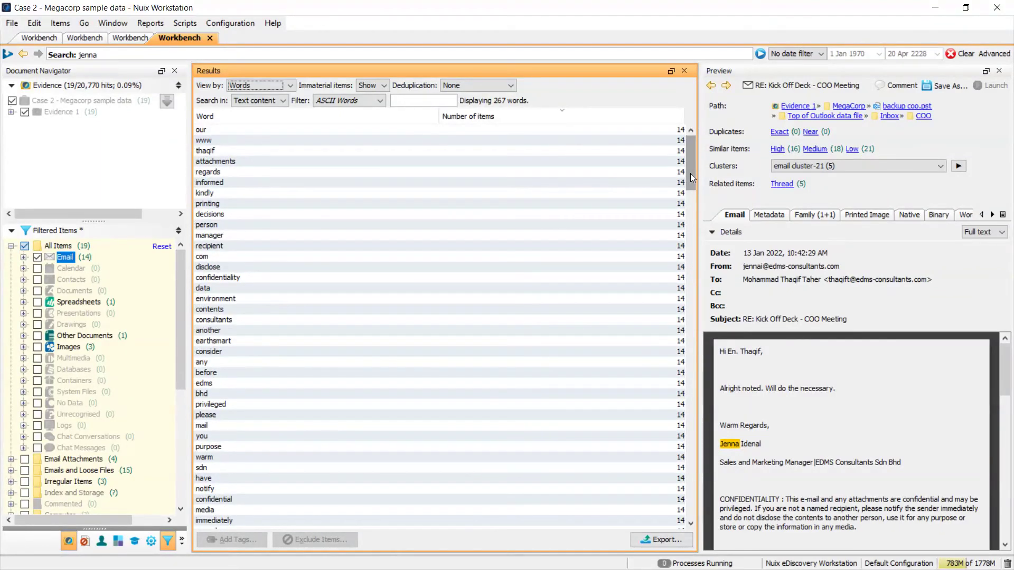
mouse_move(691, 173)
mouse_down()
mouse_move(693, 201)
mouse_move(684, 156)
mouse_up()
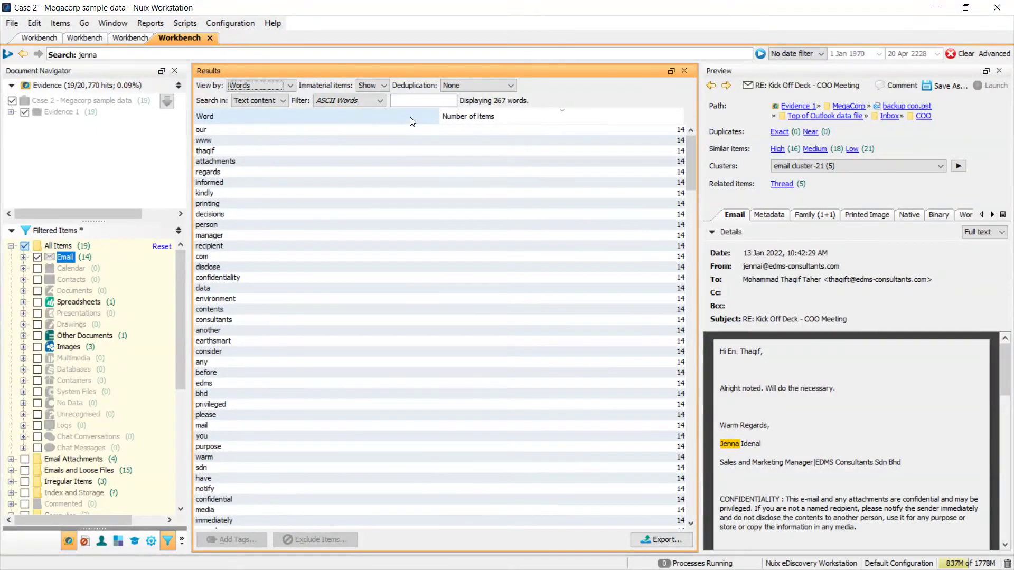
Filter the word list by "canc" and open the email that contains the word "cancel".
click(412, 99)
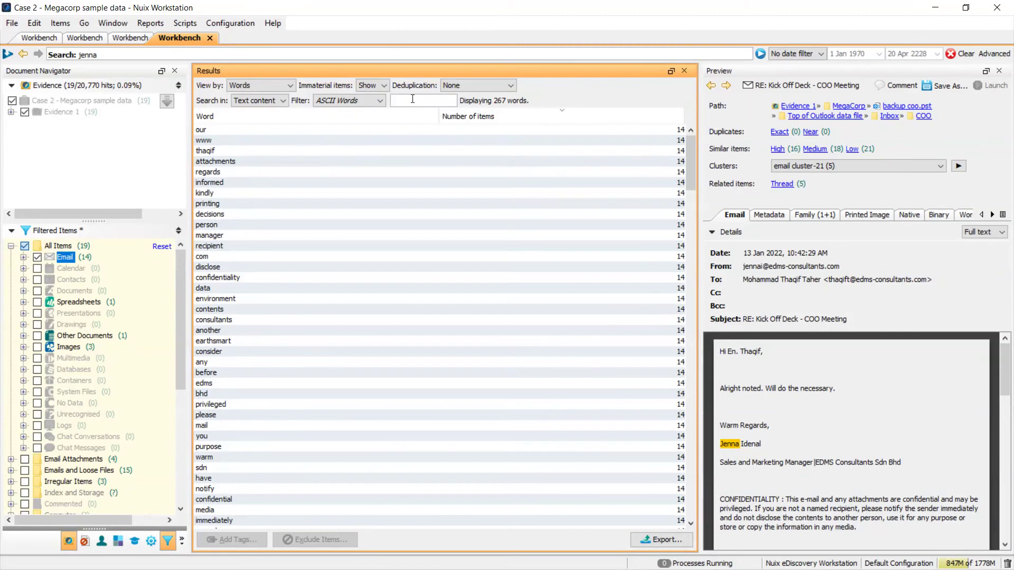
click(413, 99)
text(canc)
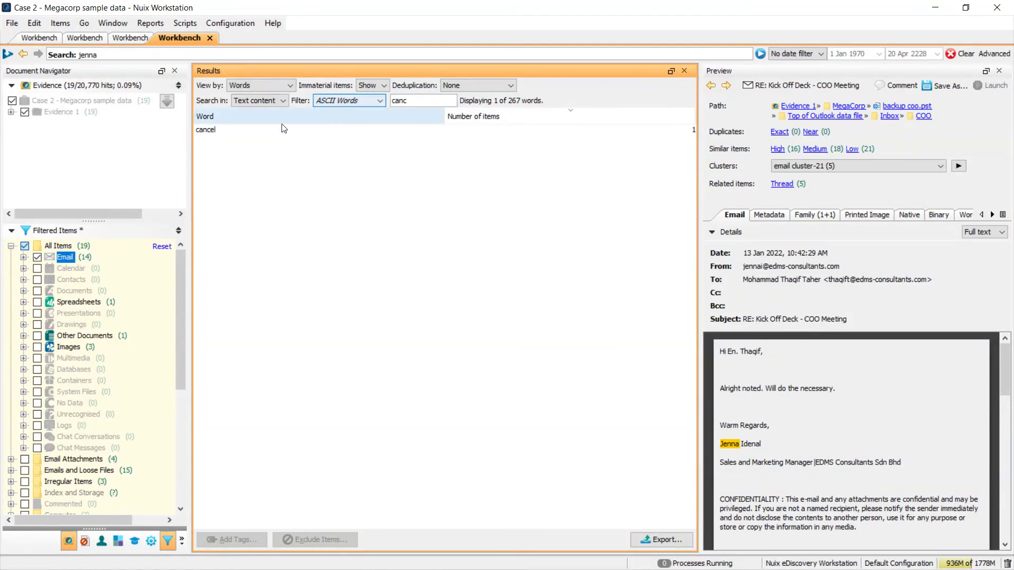
double_click(213, 129)
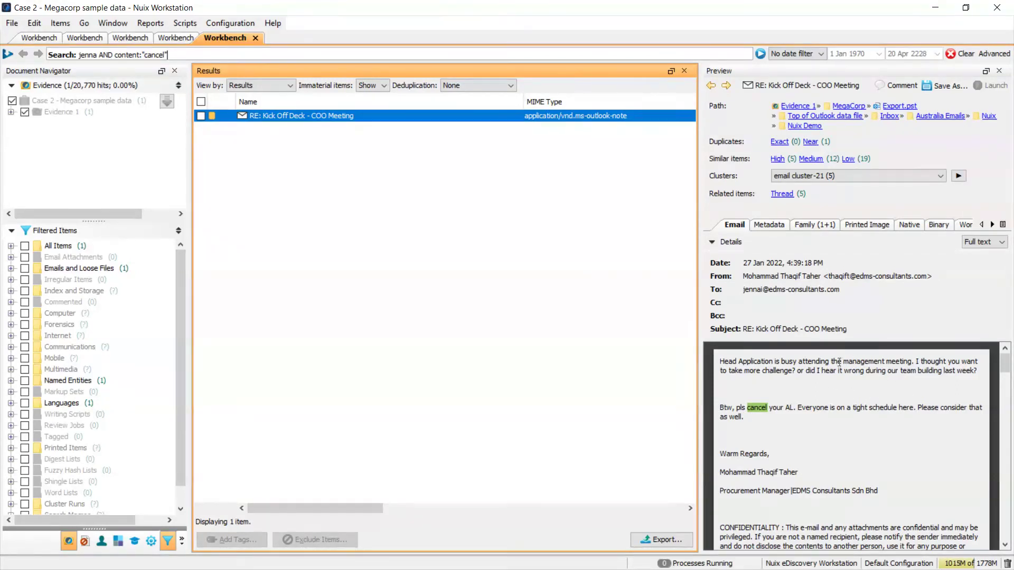
Read the RE: Kick Off Deck - COO Meeting email containing "cancel" and open its related thread.
scroll(840, 362, down, 3)
scroll(829, 399, up, 3)
click(783, 193)
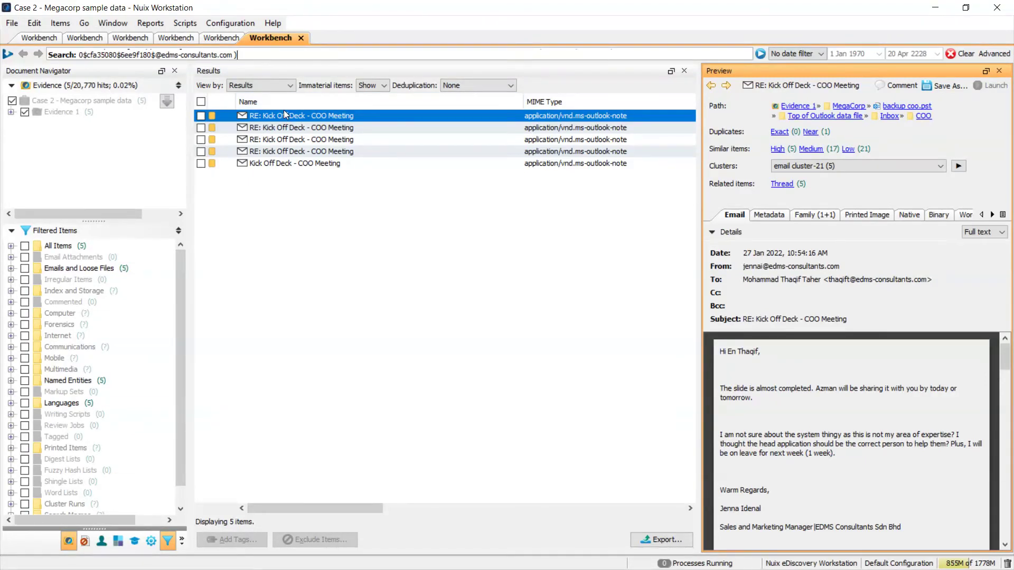
Select all emails of the Kick Off Deck thread and display them as an Event Map.
click(202, 101)
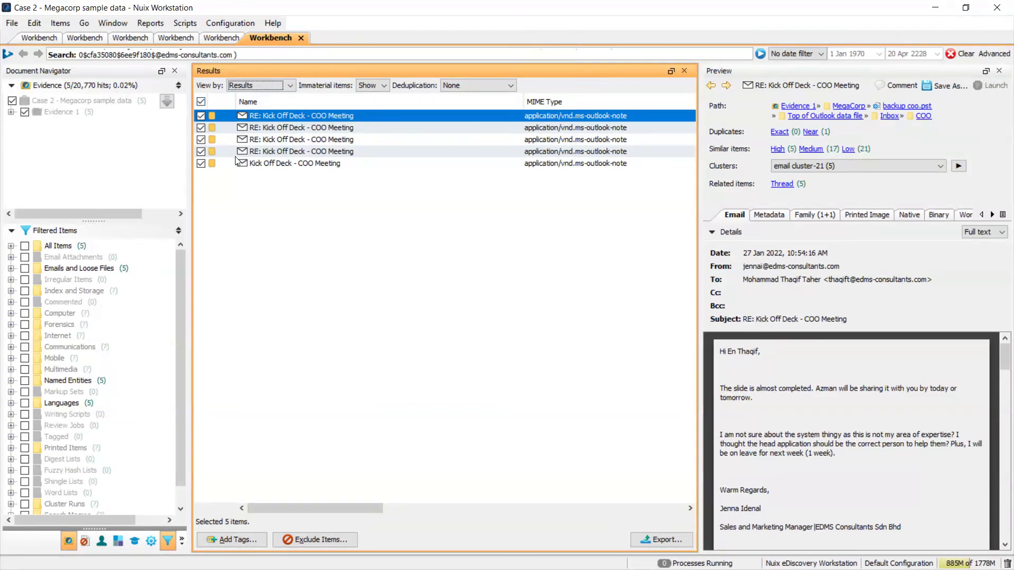
click(267, 87)
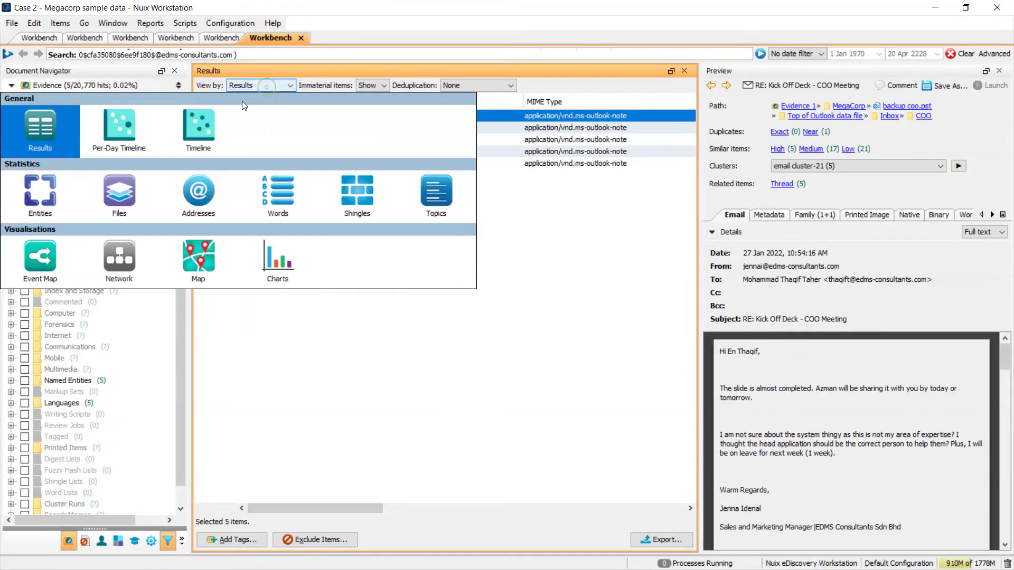
click(45, 273)
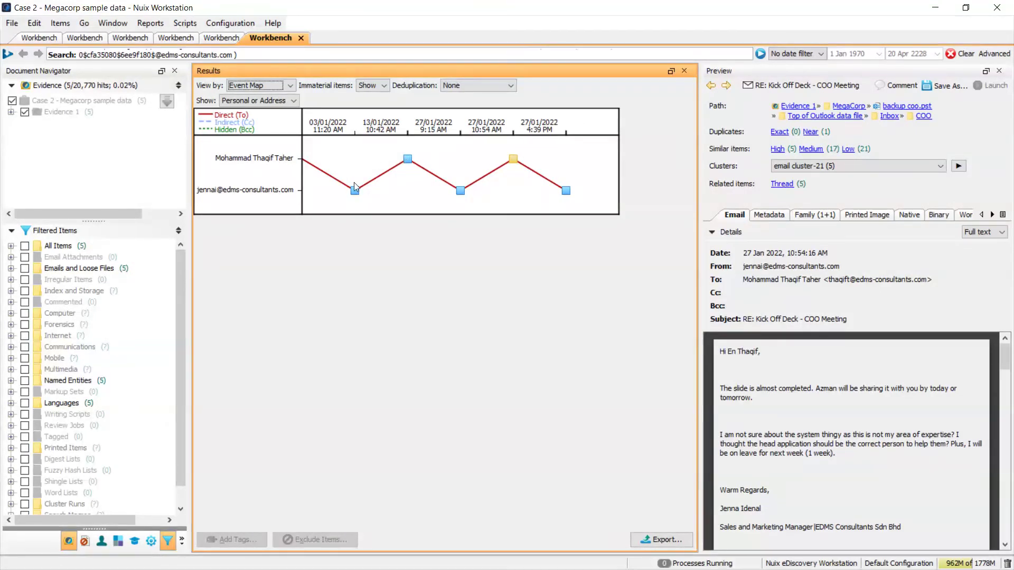
Read each Kick Off Deck email from the event map, from 03/01/2022 11:20 AM through 27/01/2022 4:39 PM.
click(565, 195)
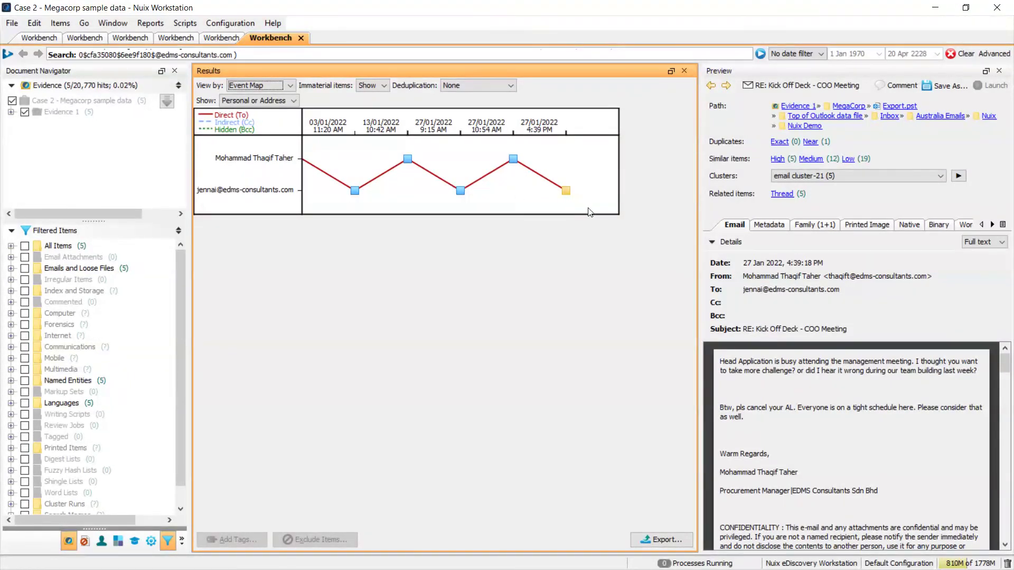
click(357, 192)
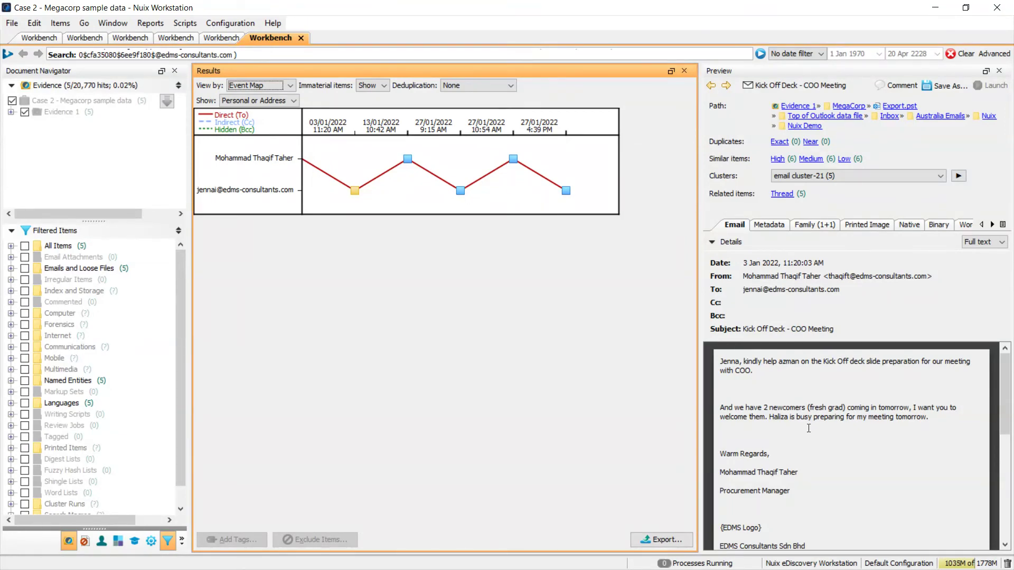
click(407, 160)
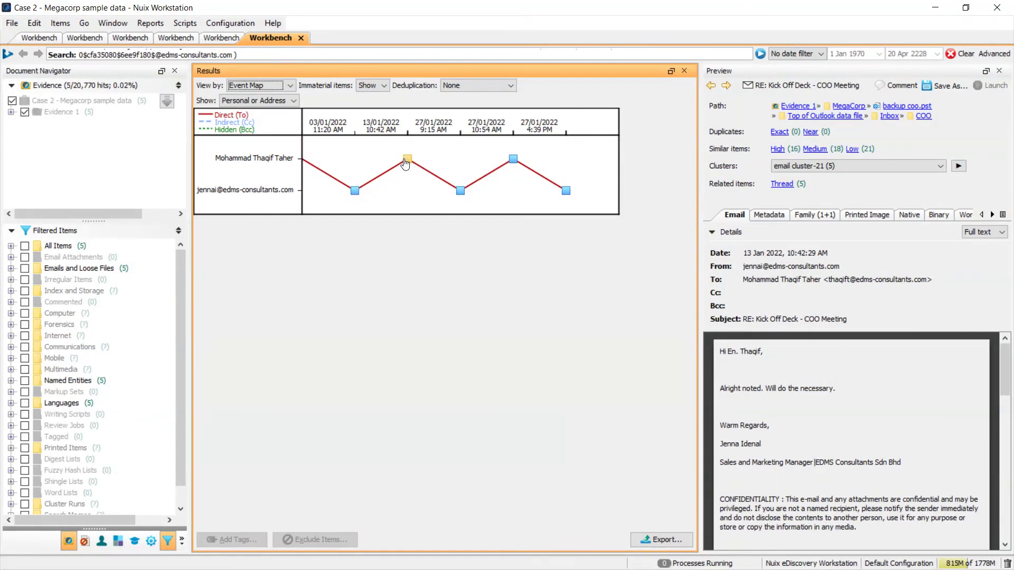
click(459, 191)
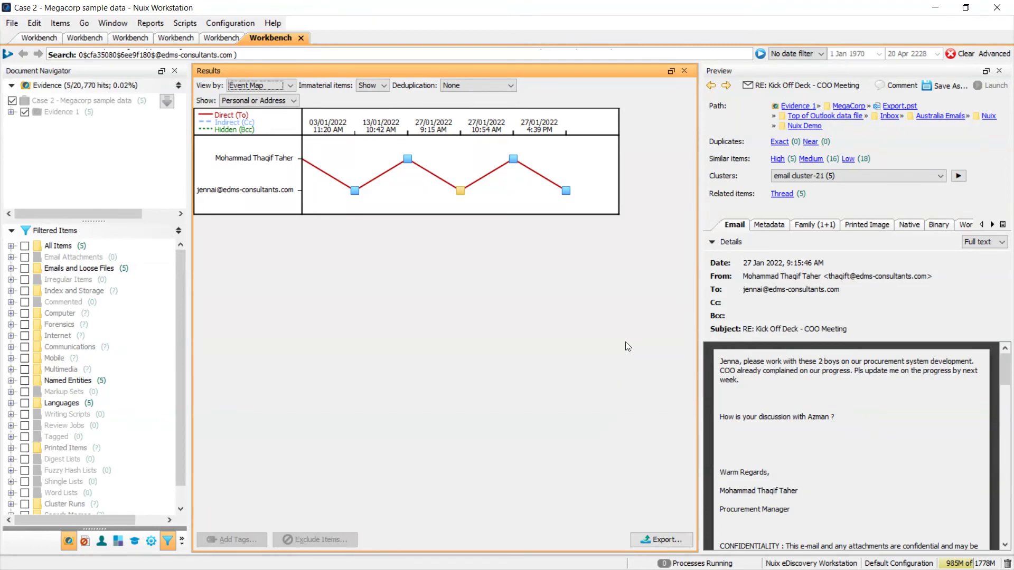
click(512, 159)
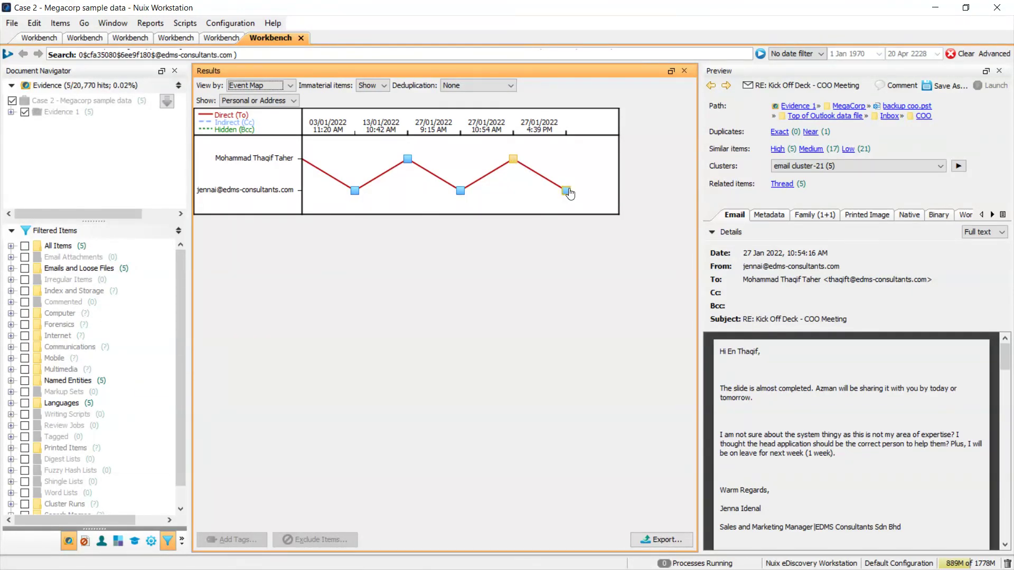
click(568, 191)
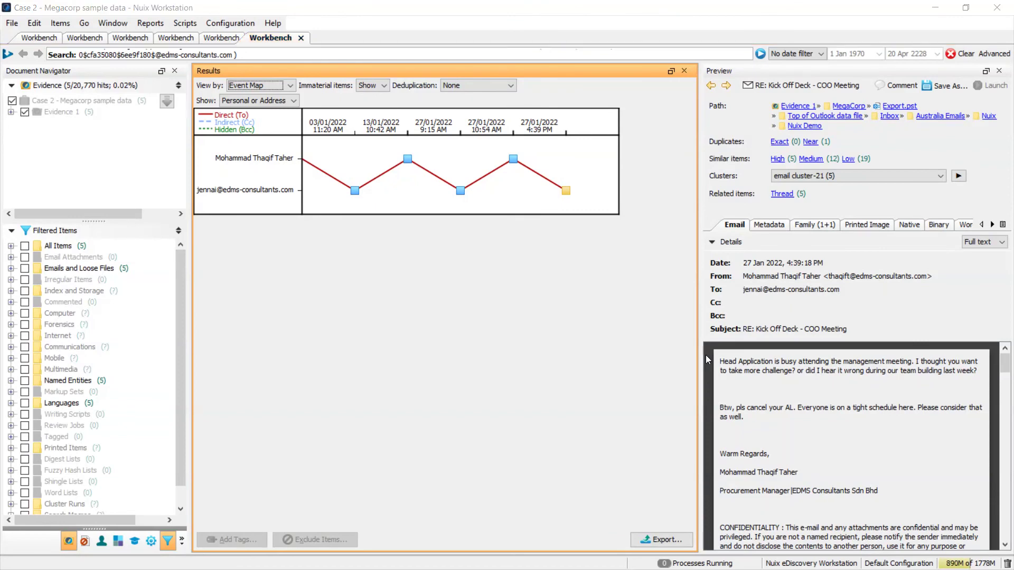
key(super+p)
click(703, 429)
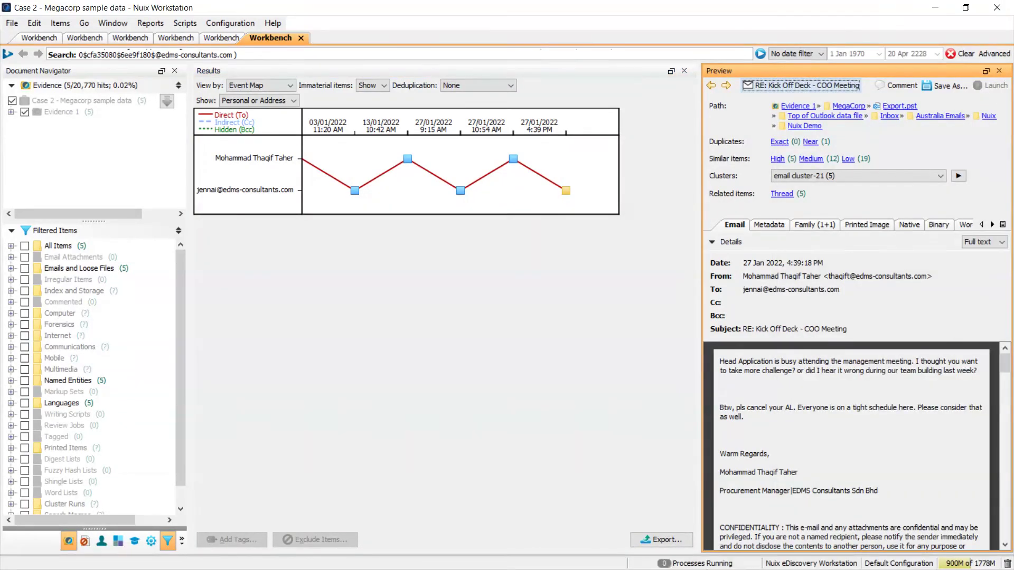
key(alt+Tab)
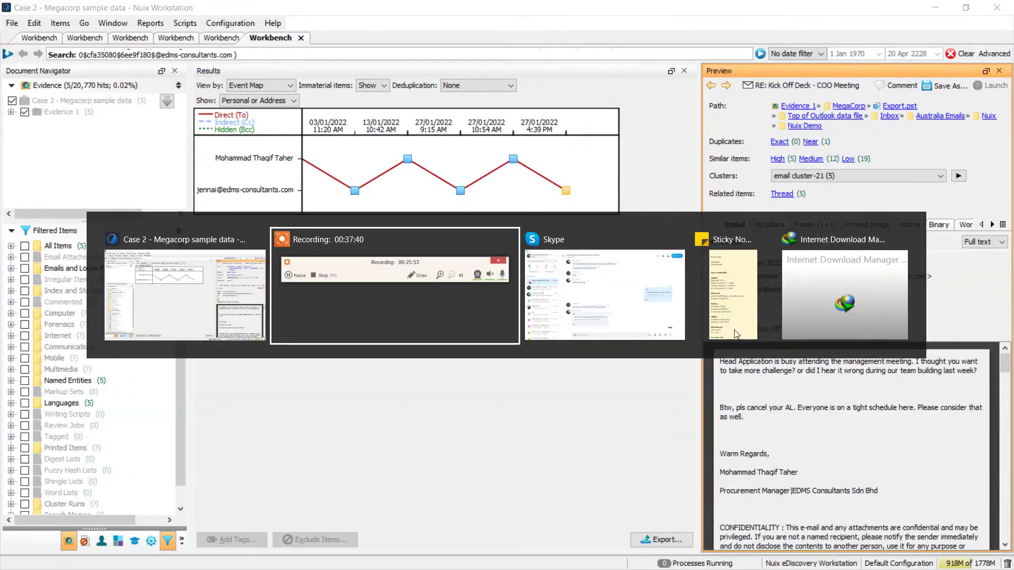